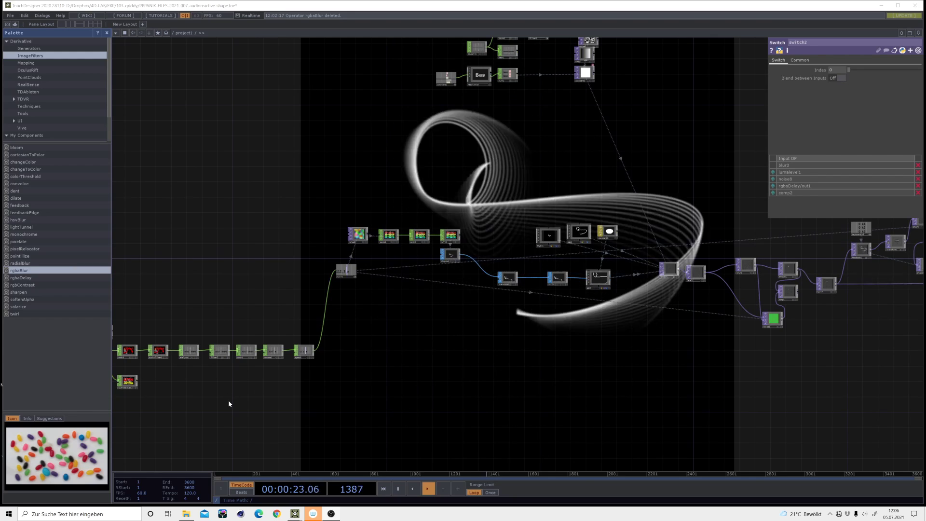
Raise the Index of switch2 to show the coloured lumalevel1 version of the audio-reactive shape
drag(135, 390, 212, 379)
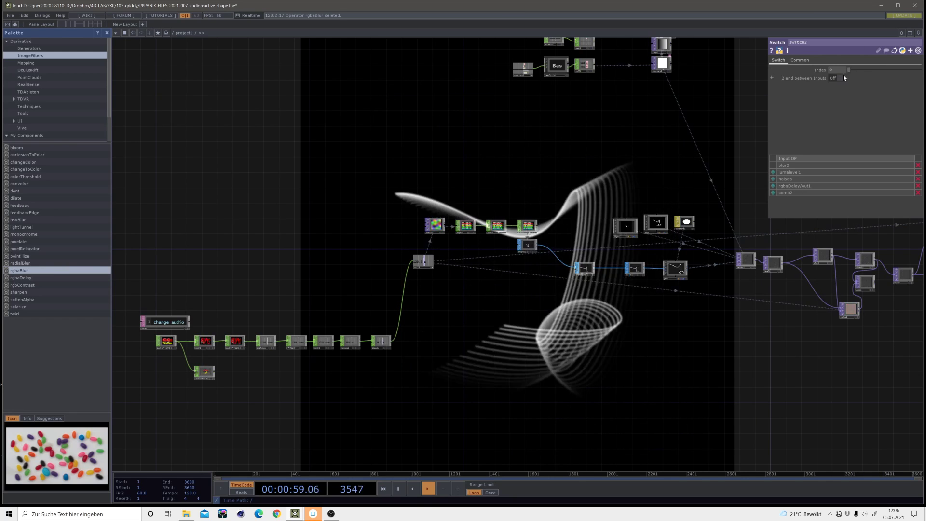
drag(849, 70, 864, 75)
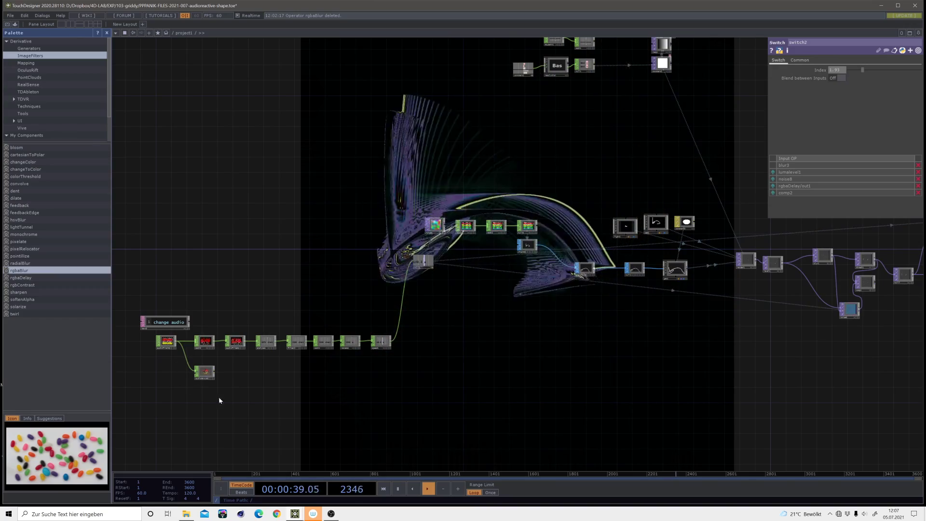
Examine the finished network from the audio chain through the displacement section to the colour/bw switch and final output
drag(504, 313, 337, 344)
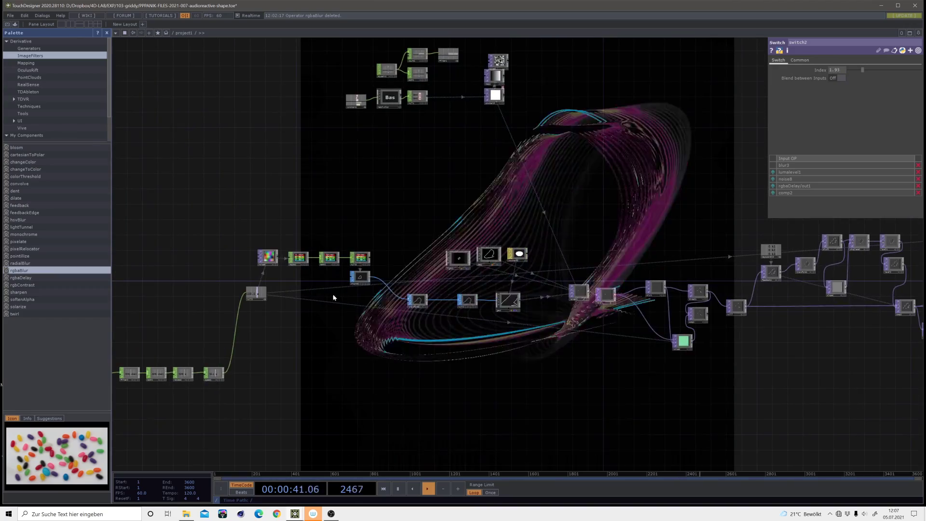
scroll(291, 265, up, 1)
scroll(291, 264, up, 2)
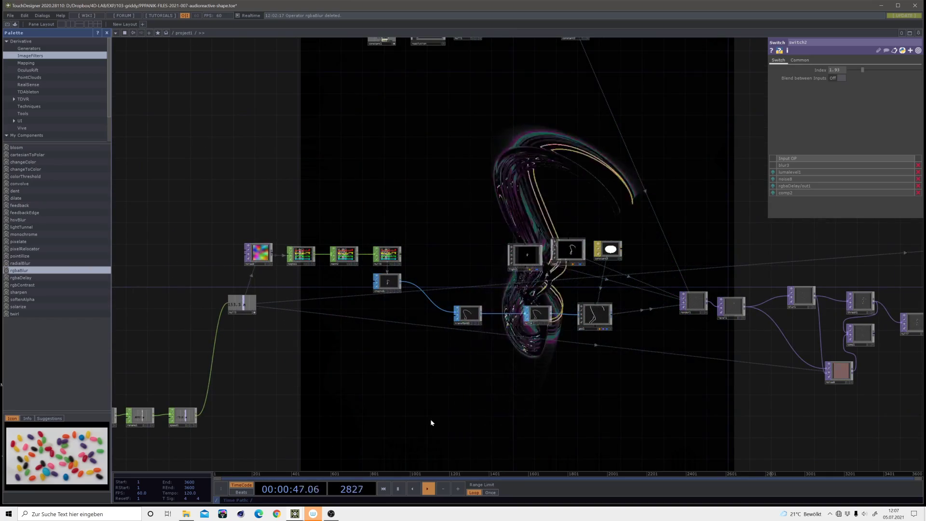
drag(609, 385, 367, 332)
drag(628, 357, 416, 315)
drag(543, 318, 341, 341)
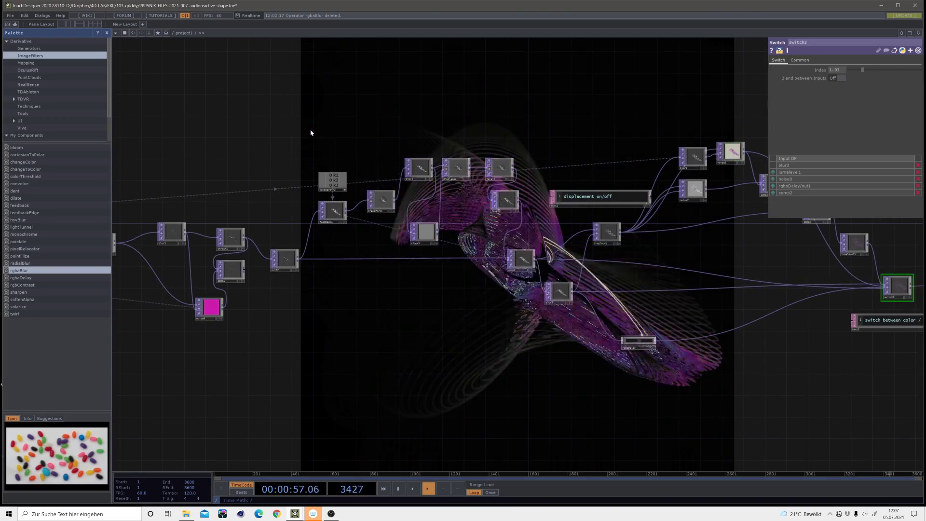
drag(738, 268, 372, 279)
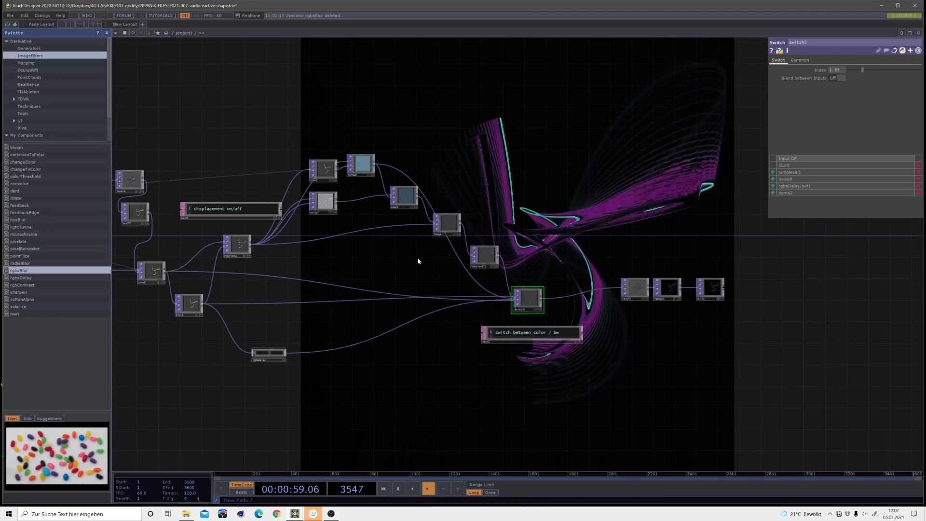
Set the Index of switch2 to 3.55 to show the rgbaDelay version, and pause the timeline of the finished project
mouse_move(863, 70)
mouse_down()
mouse_move(872, 71)
mouse_move(849, 73)
mouse_move(875, 76)
mouse_up()
drag(604, 180, 700, 191)
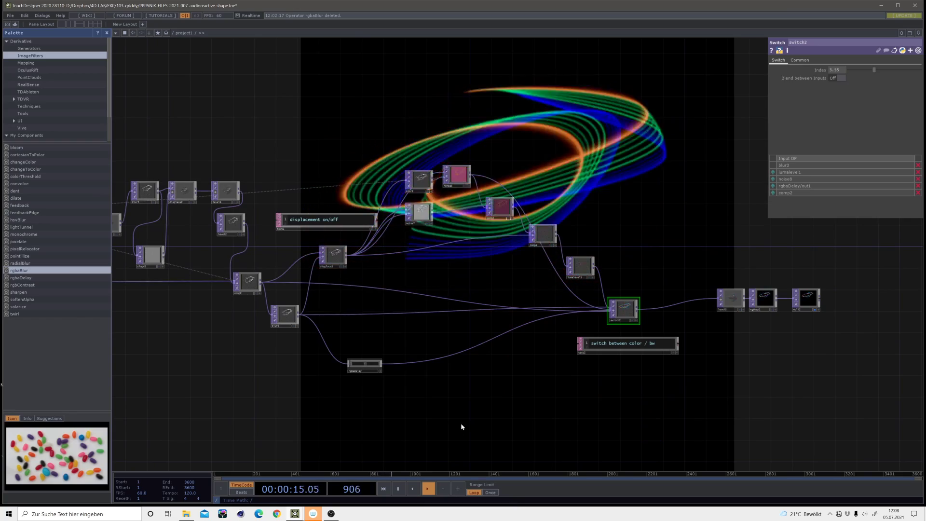
drag(225, 386, 396, 378)
scroll(335, 388, down, 2)
drag(335, 389, 499, 386)
click(399, 489)
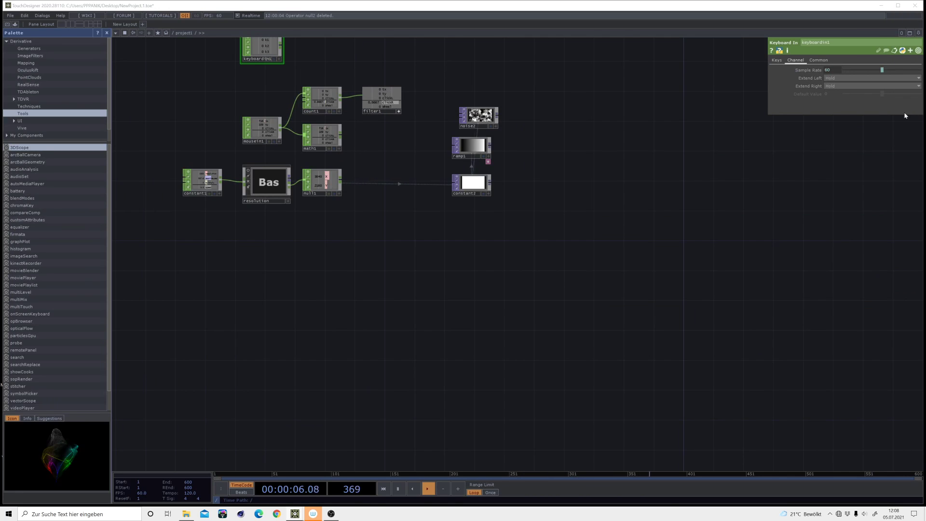
In the NewProject.1 file, add an Audio File In CHOP in the empty area below the resolution setup
drag(328, 266, 446, 202)
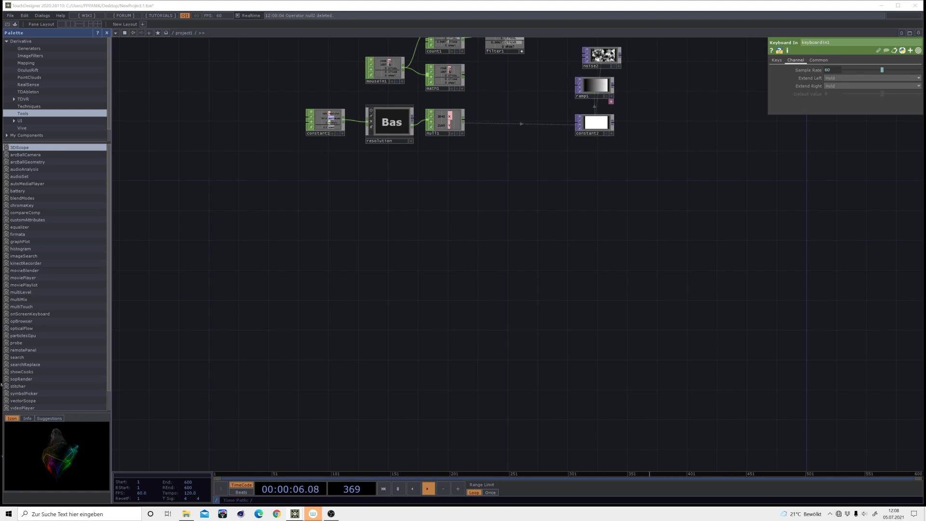
drag(340, 233, 397, 199)
drag(383, 336, 371, 294)
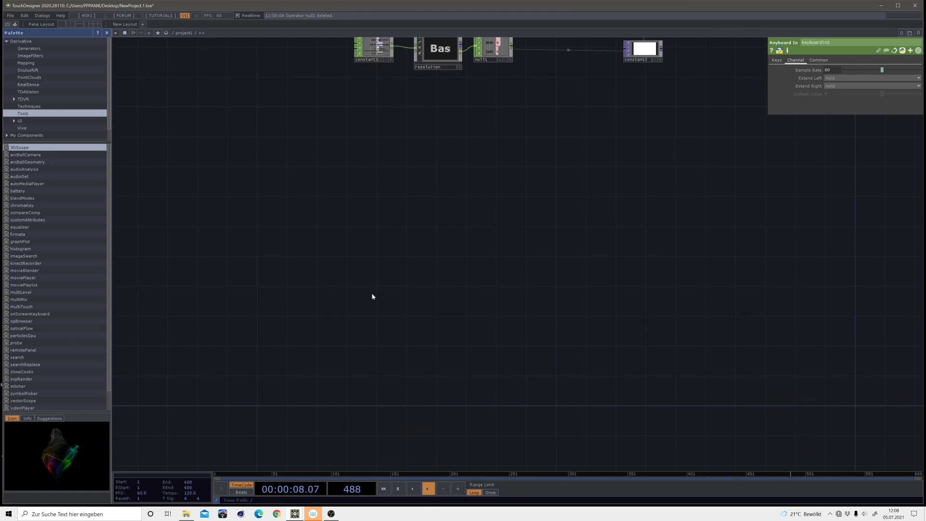
double_click(363, 294)
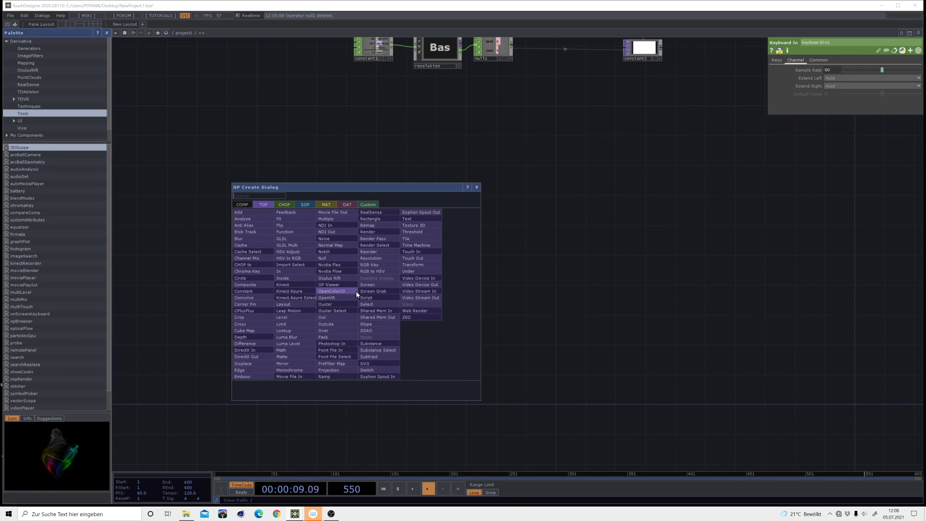
click(279, 205)
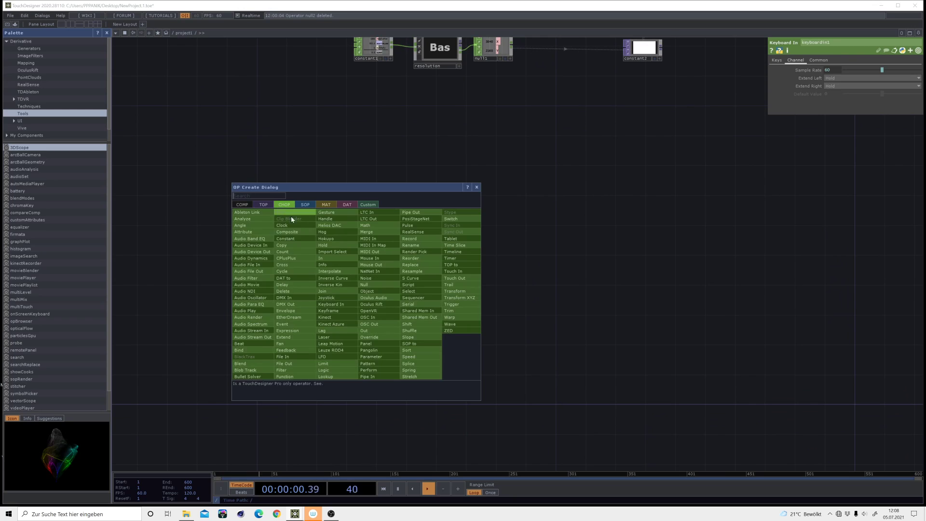
click(264, 269)
click(284, 272)
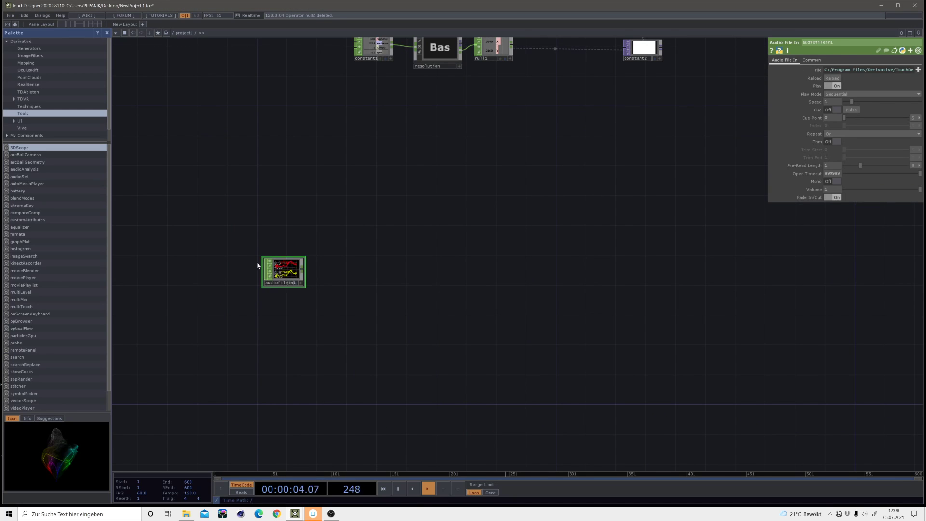
Add an Audio Device Out CHOP below audiofilein1, fed by its output, with the device set to default
scroll(280, 266, up, 4)
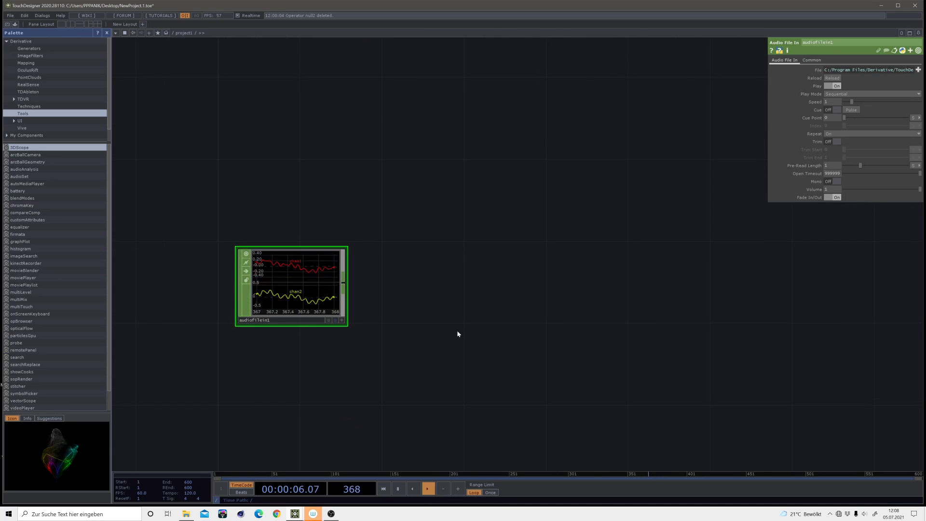
scroll(458, 334, down, 3)
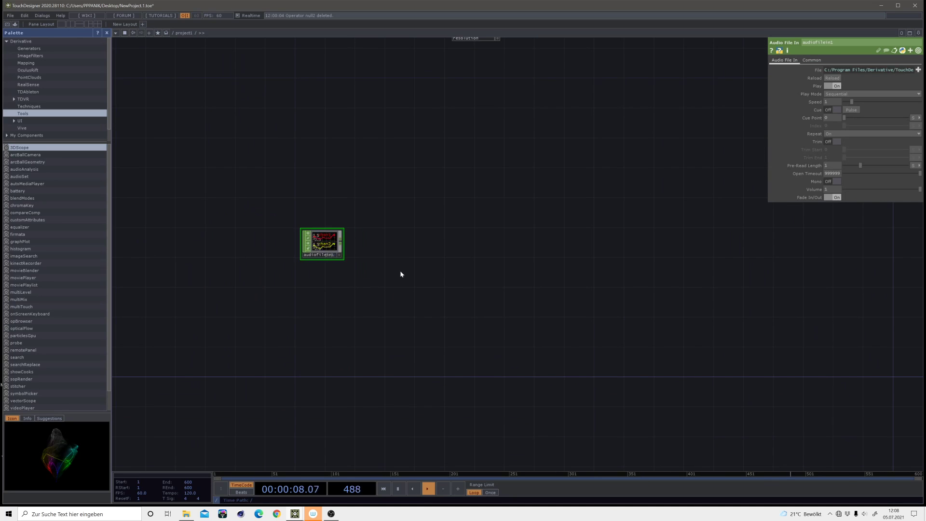
click(385, 285)
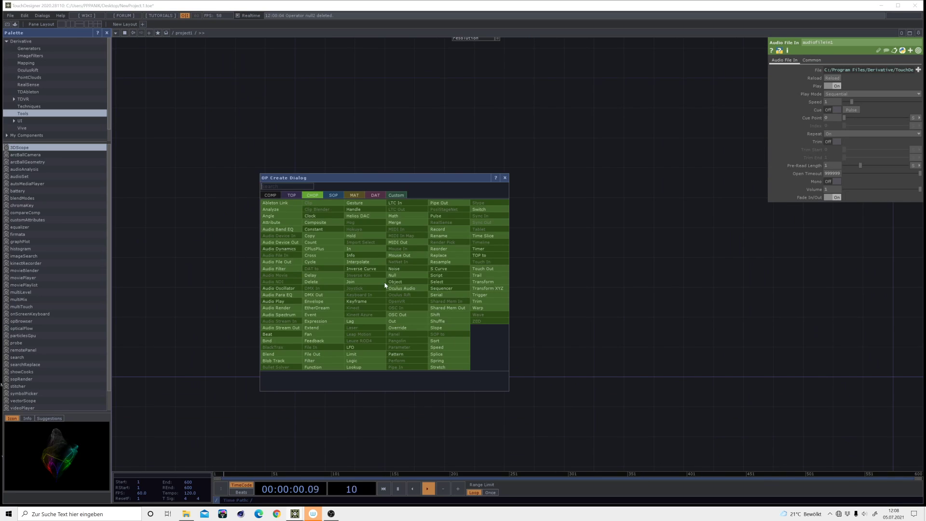
click(288, 244)
click(366, 316)
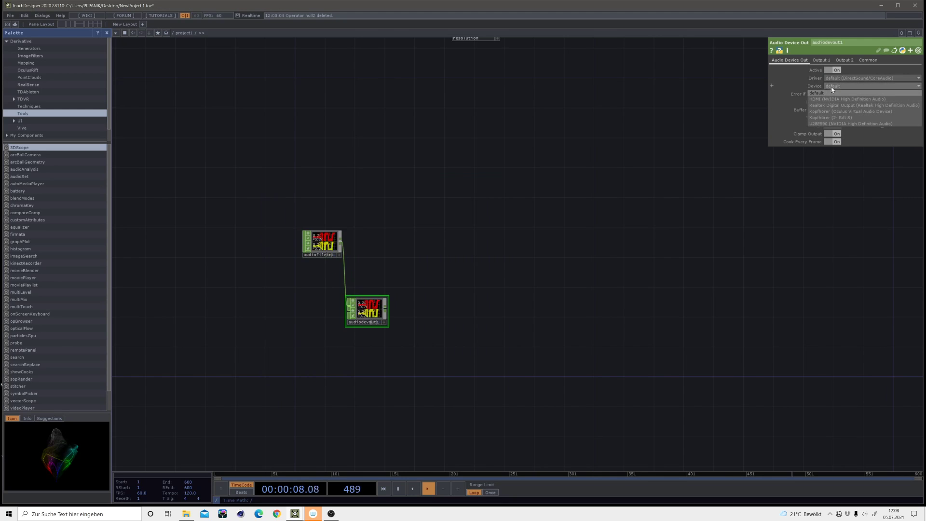
click(828, 95)
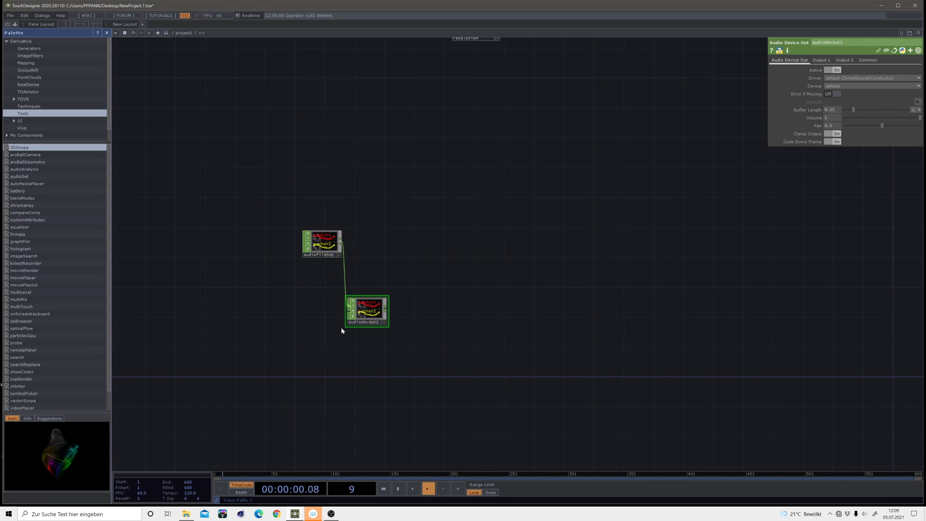
scroll(351, 318, up, 3)
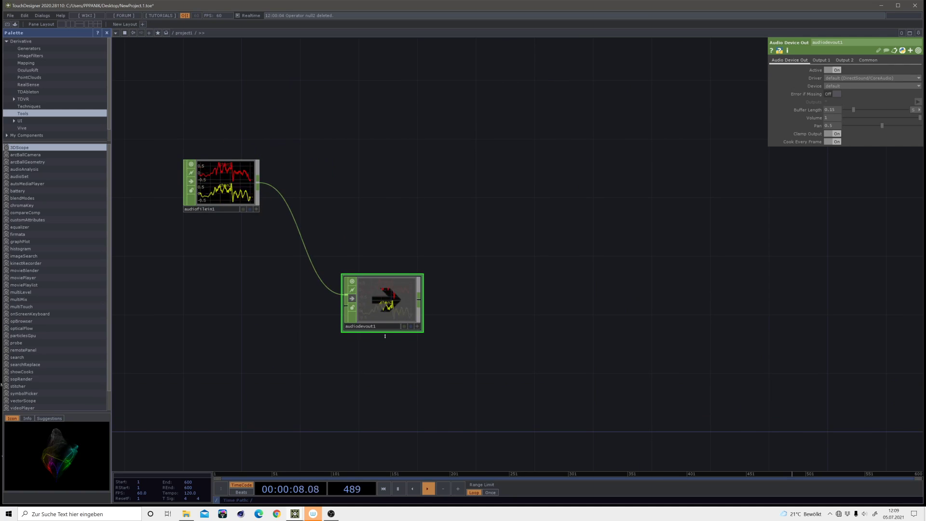
drag(443, 283, 432, 302)
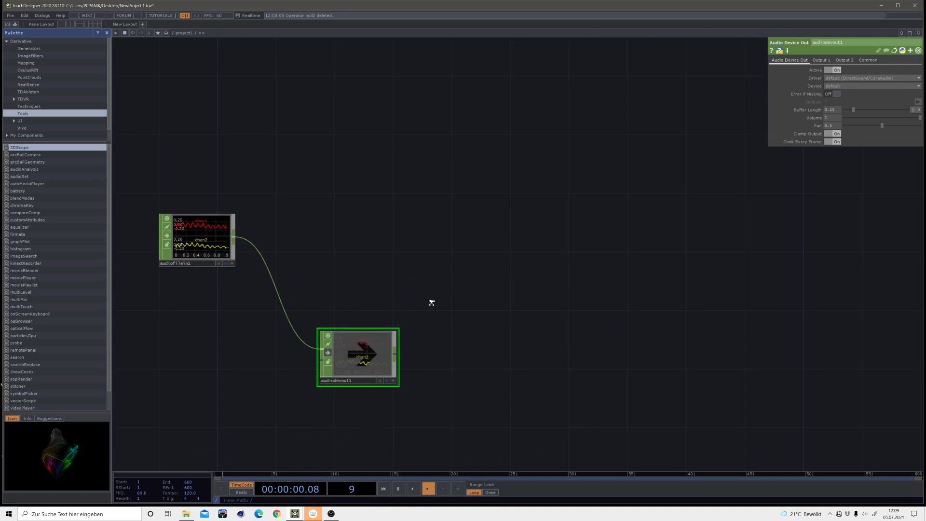
scroll(432, 302, down, 2)
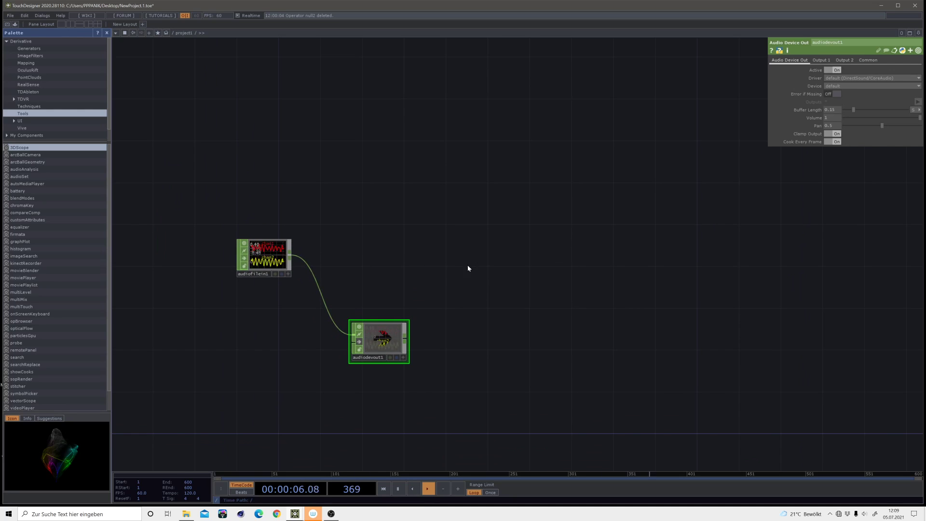
drag(506, 379, 468, 295)
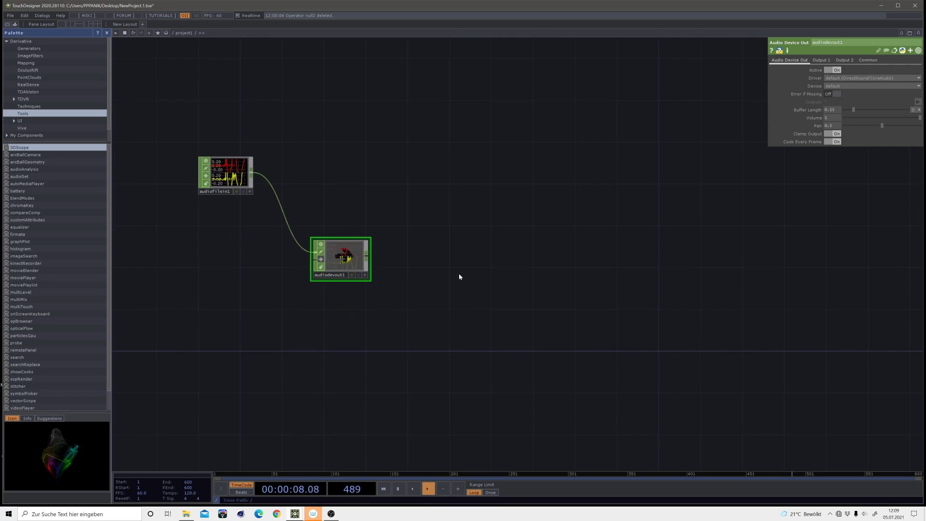
scroll(459, 273, down, 2)
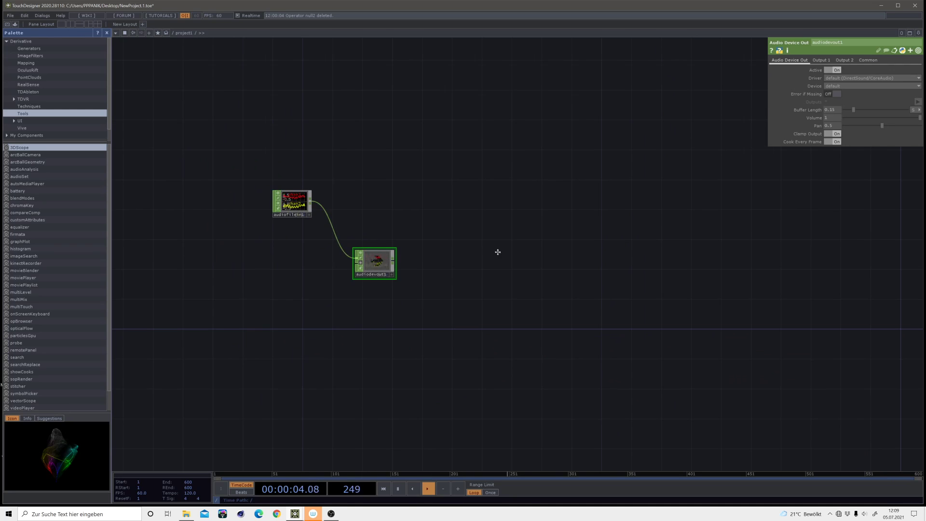
Add a Math CHOP fed by audiofilein1 and set its Combine Channels option to Add
middle_drag(498, 252, 420, 284)
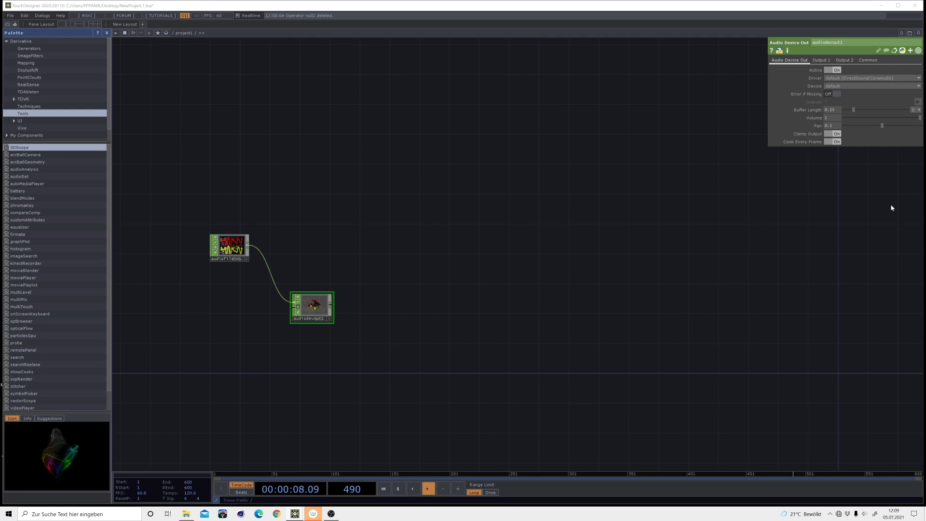
click(288, 249)
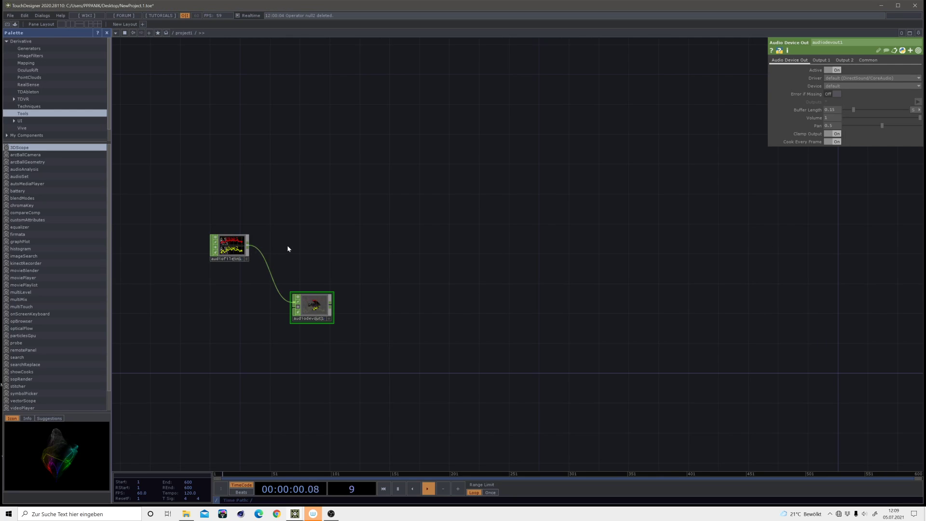
key(Tab)
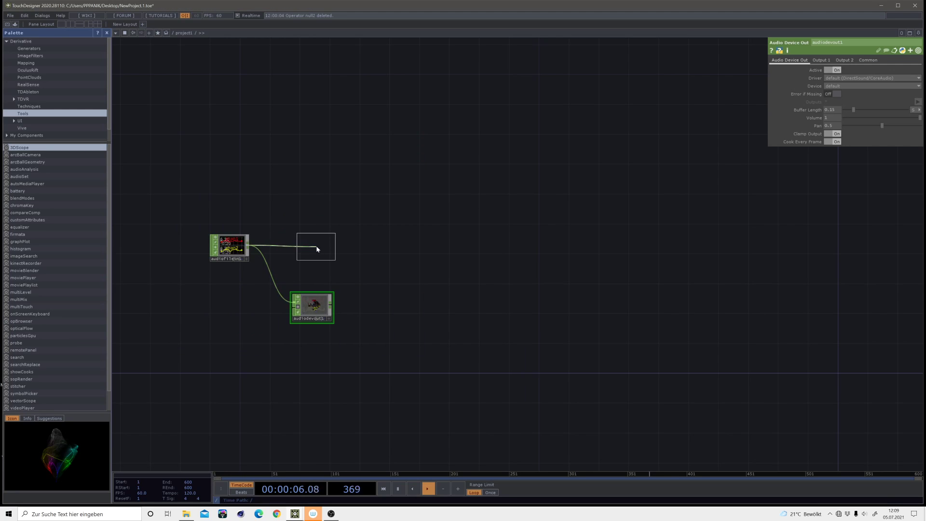
click(318, 249)
scroll(234, 257, up, 5)
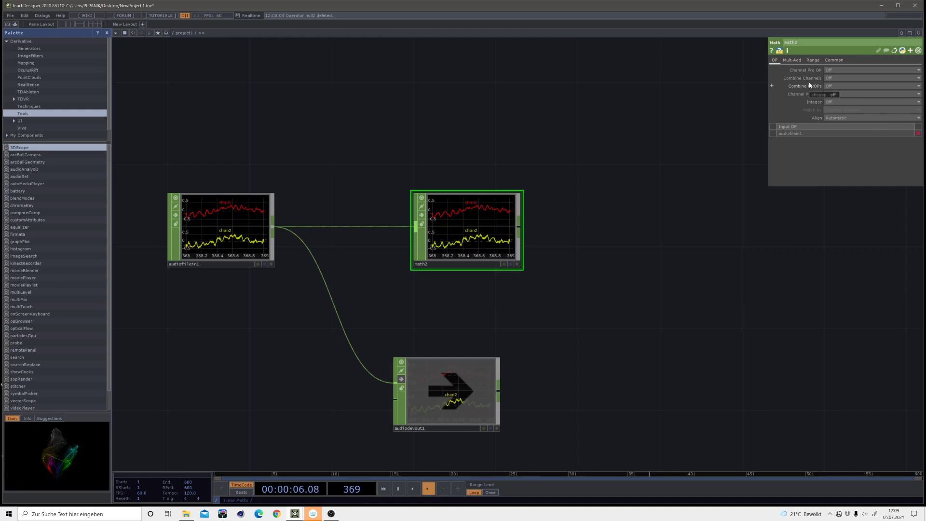
click(849, 78)
click(832, 86)
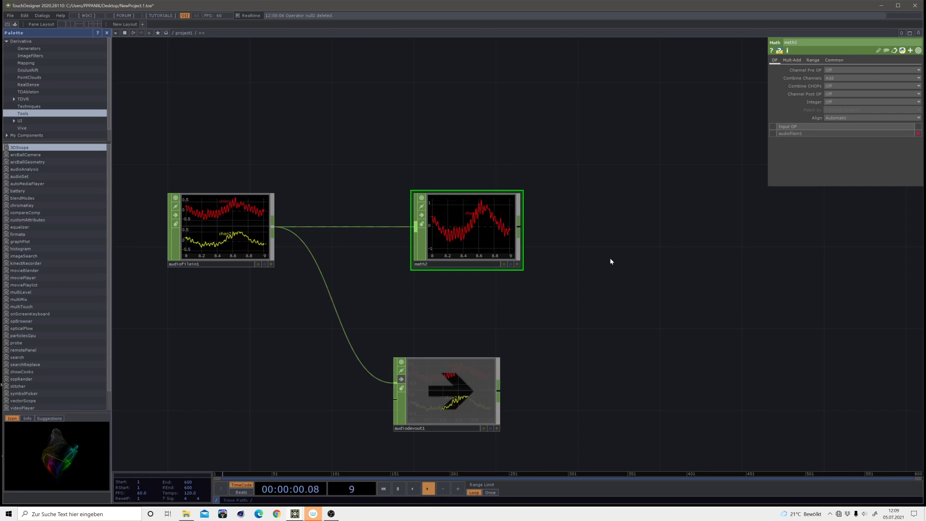
Add an Audio Filter CHOP connected to the output of math2 and open its filter type options
drag(615, 265, 374, 280)
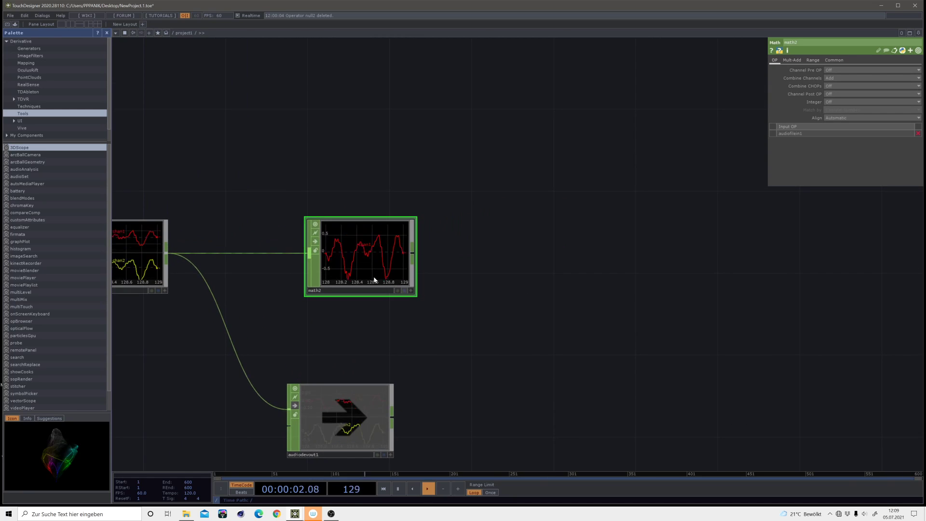
scroll(374, 278, up, 2)
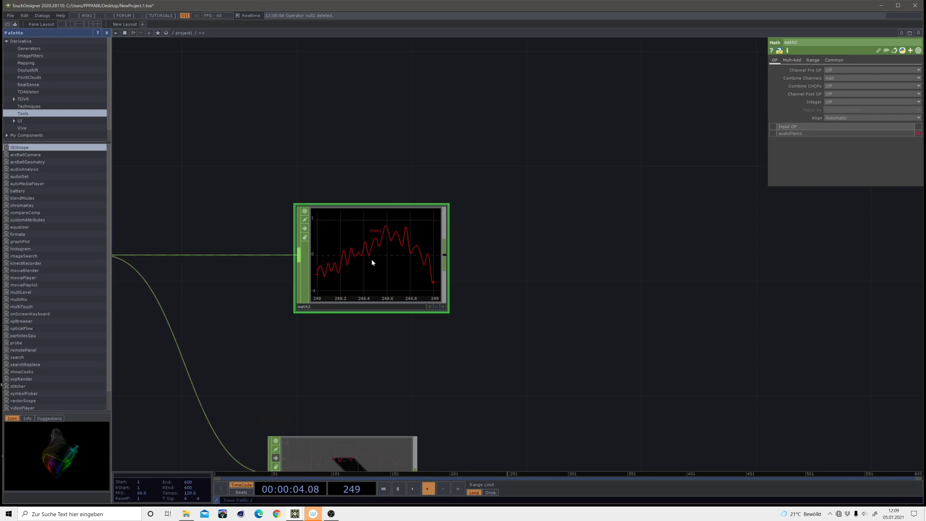
scroll(413, 273, down, 2)
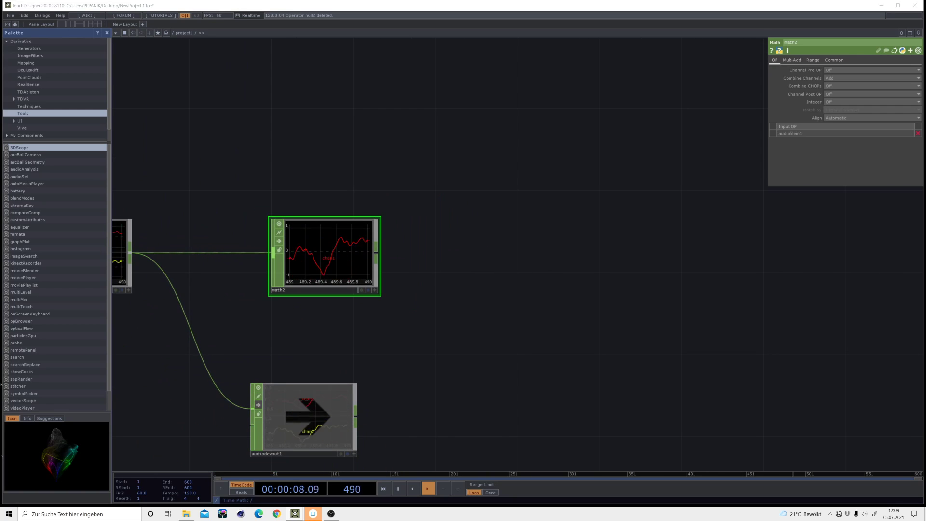
click(377, 253)
click(424, 256)
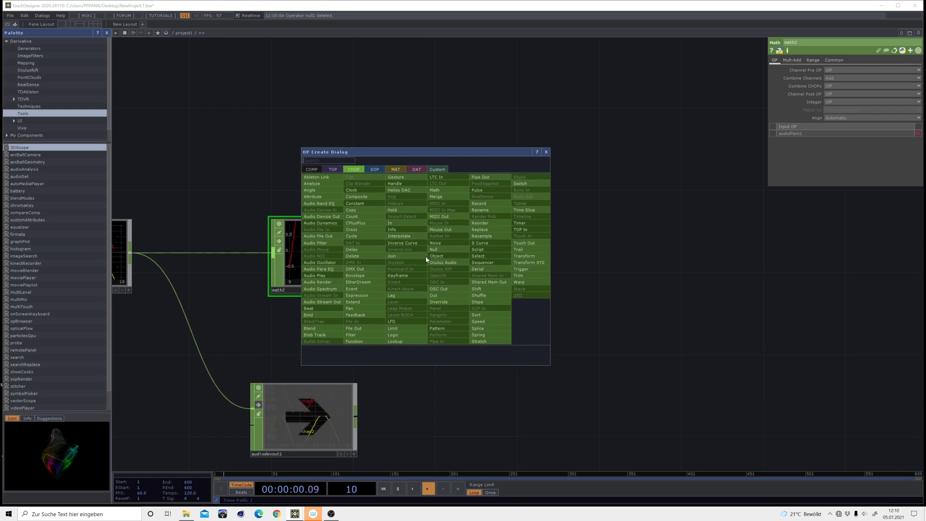
click(331, 243)
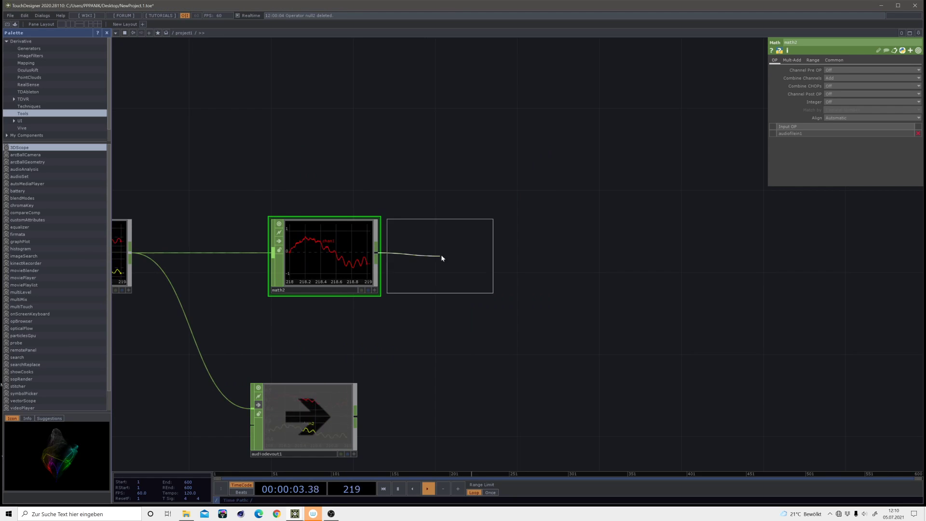
click(468, 257)
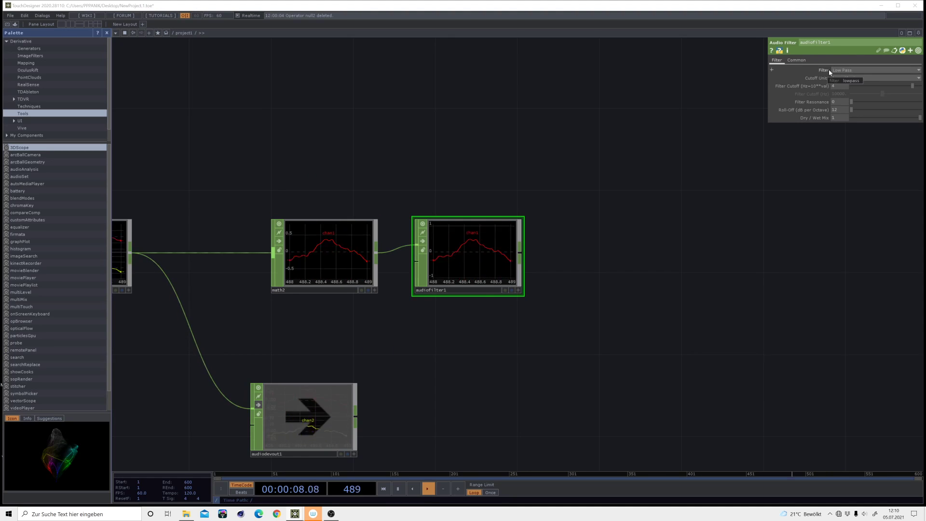
click(844, 70)
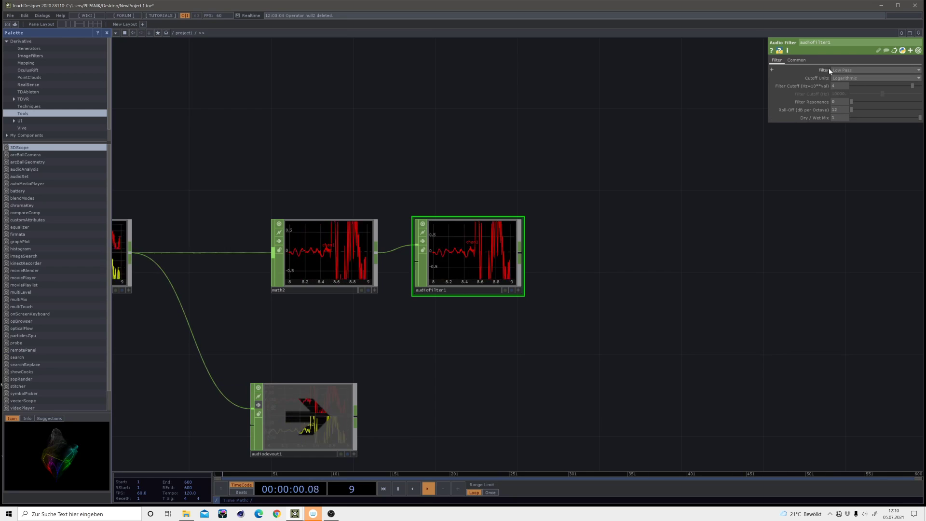
Set the audio filter's Cutoff Units to Frequency and its filter cutoff to 500 Hz
click(842, 77)
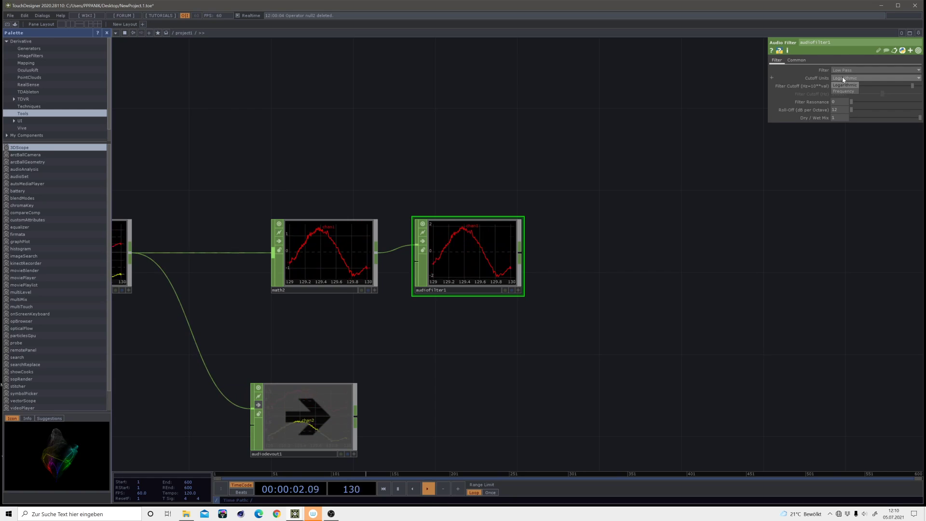
click(843, 91)
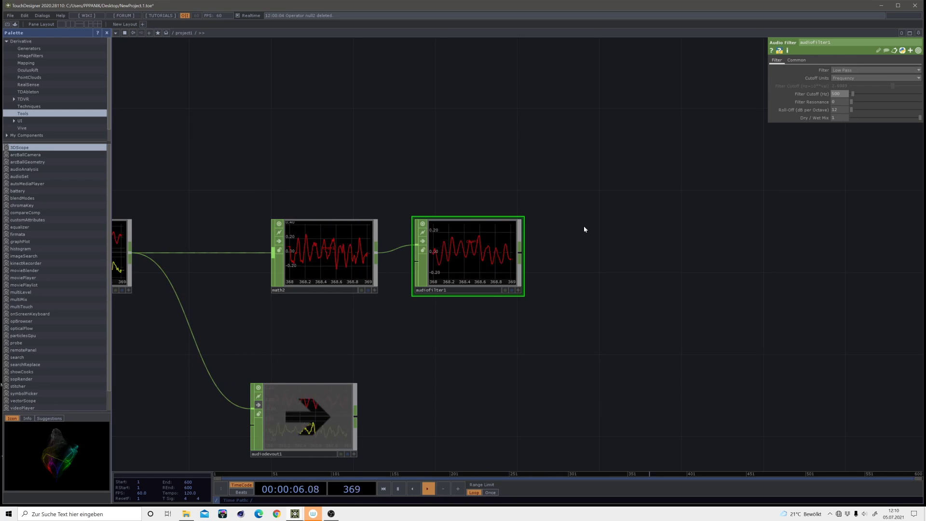
Add an Analyze CHOP fed by audiofilter1 and set its function to RMS Power
scroll(597, 264, down, 2)
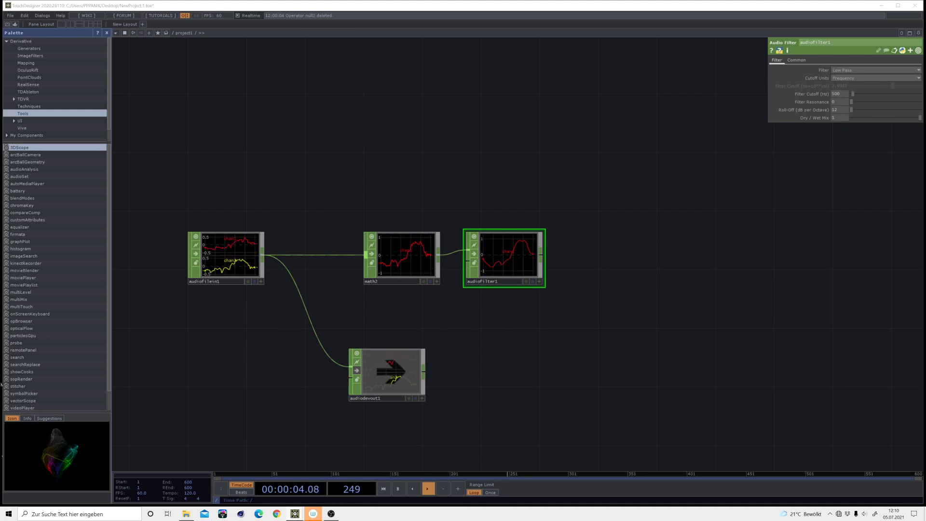
drag(556, 252, 505, 256)
click(506, 257)
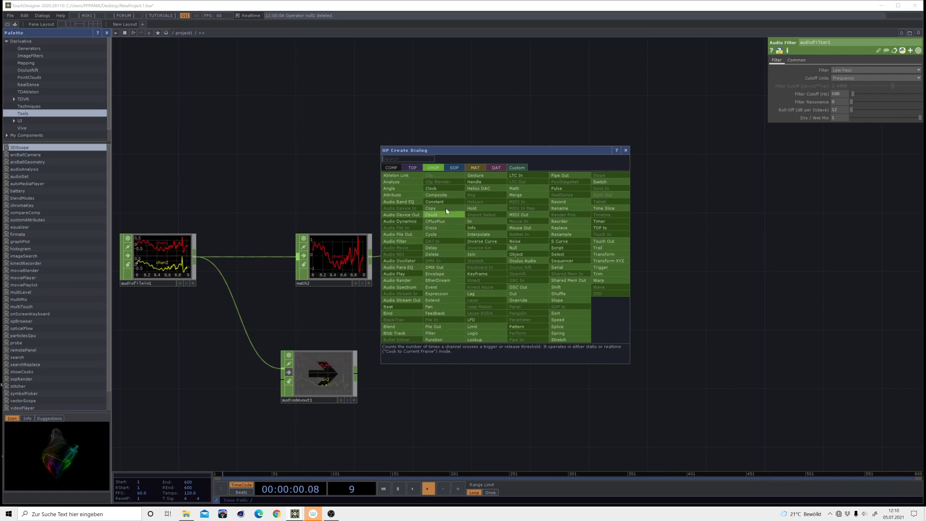
click(411, 186)
click(537, 259)
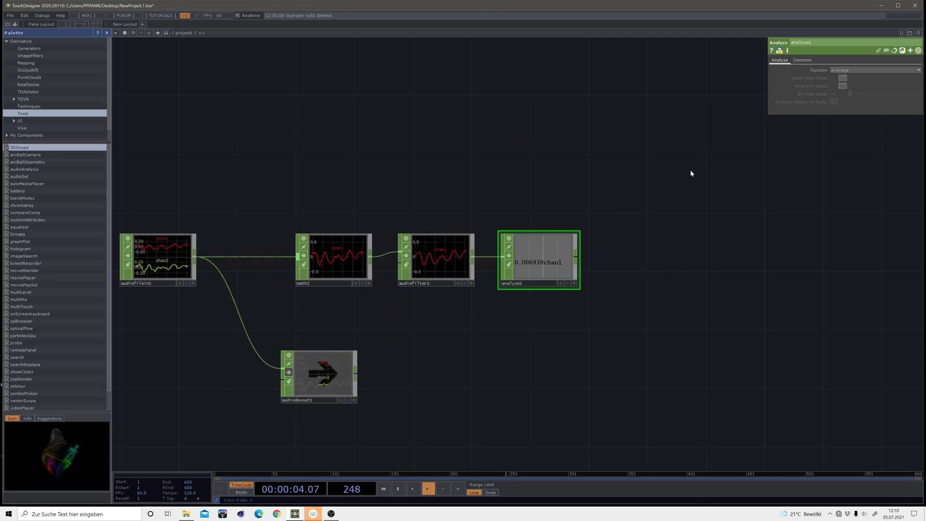
click(840, 71)
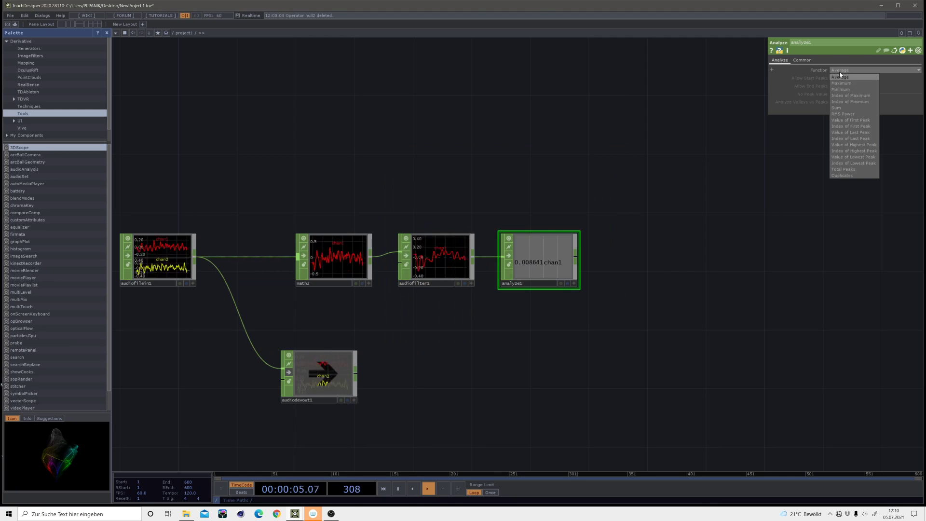
click(847, 114)
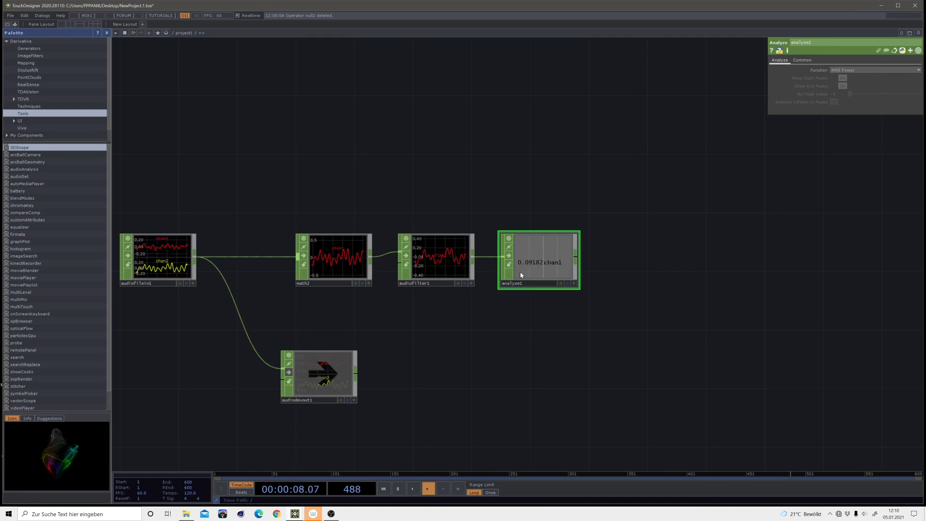
Add a Filter CHOP fed by analyze1 and set its filter width to 0.15
scroll(549, 261, up, 3)
scroll(548, 258, up, 1)
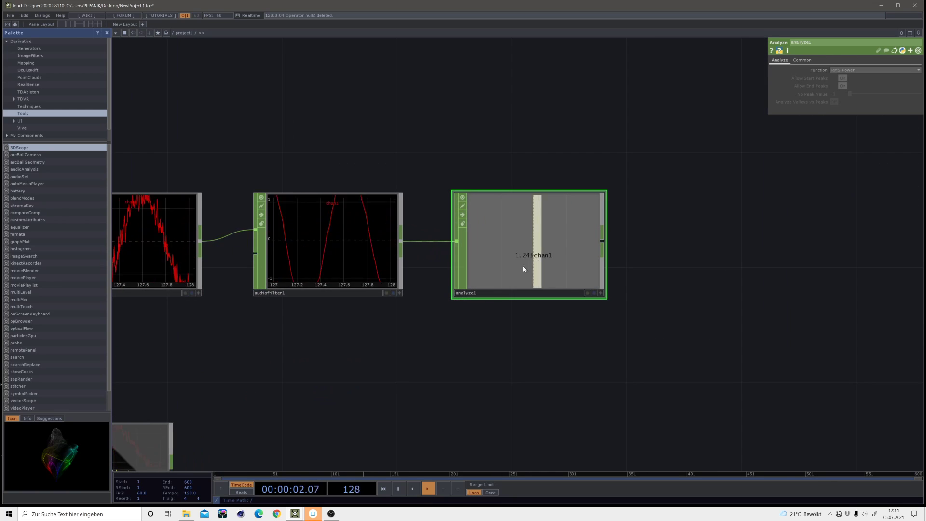
scroll(675, 285, down, 2)
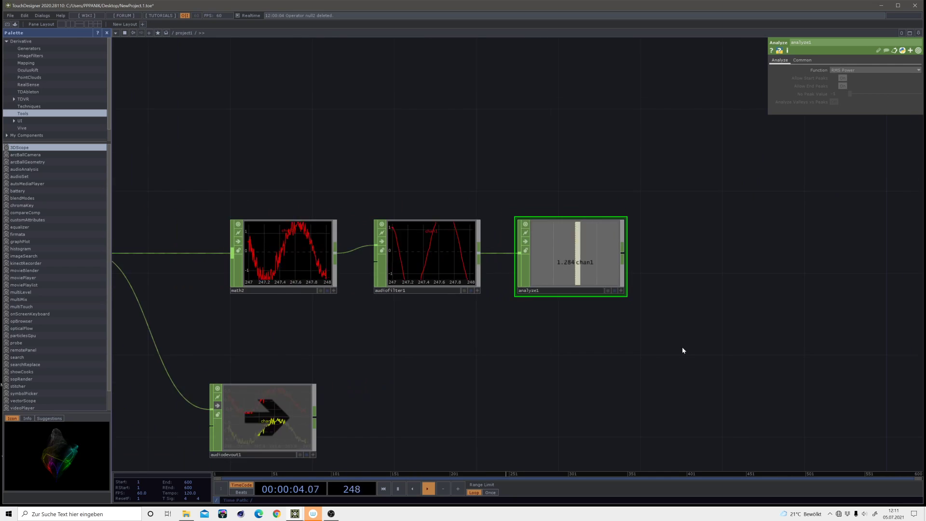
drag(601, 346, 572, 347)
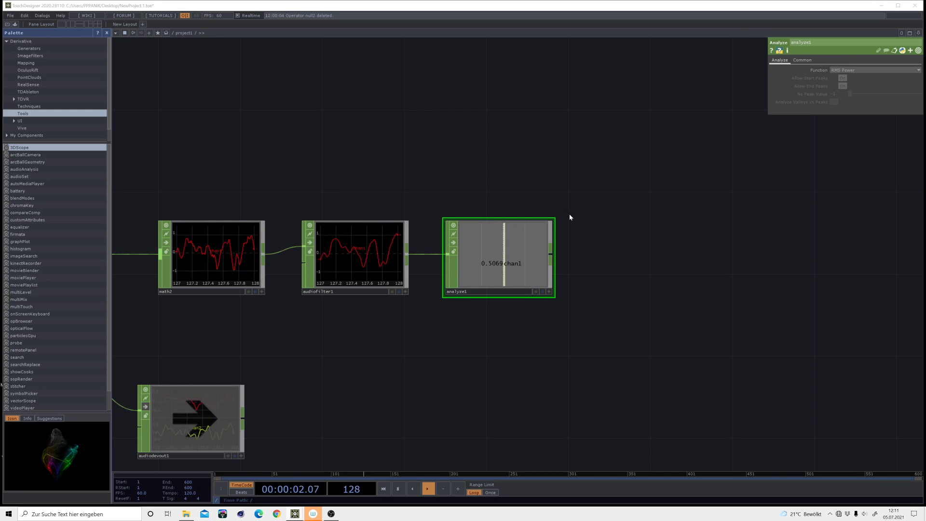
click(551, 253)
click(580, 257)
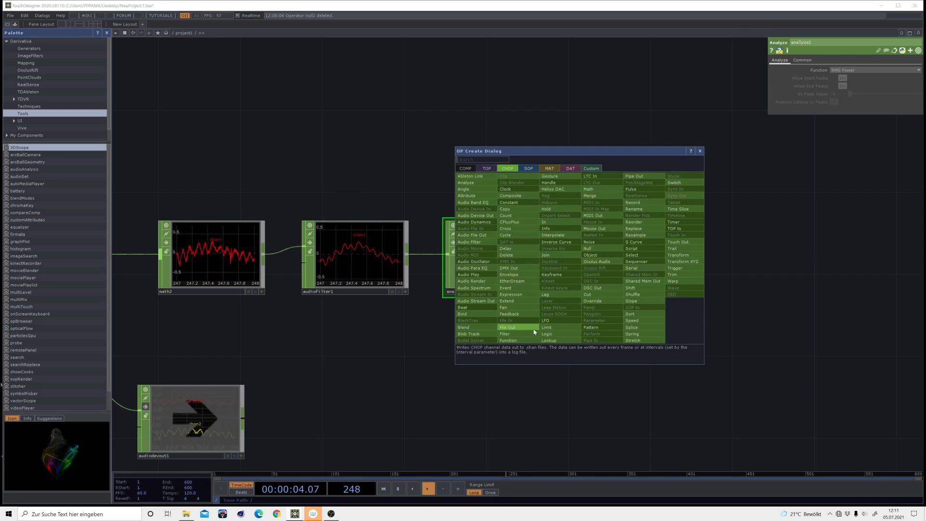
click(505, 334)
click(622, 261)
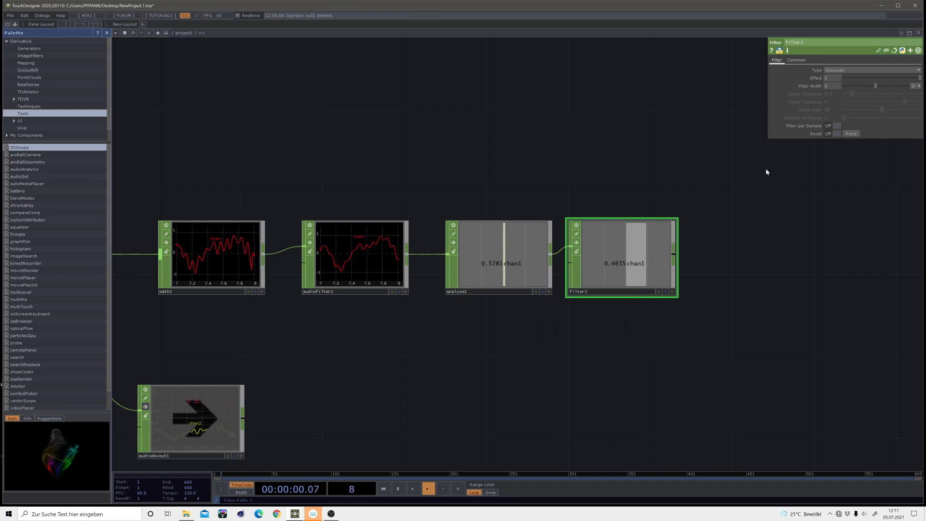
drag(836, 86, 819, 91)
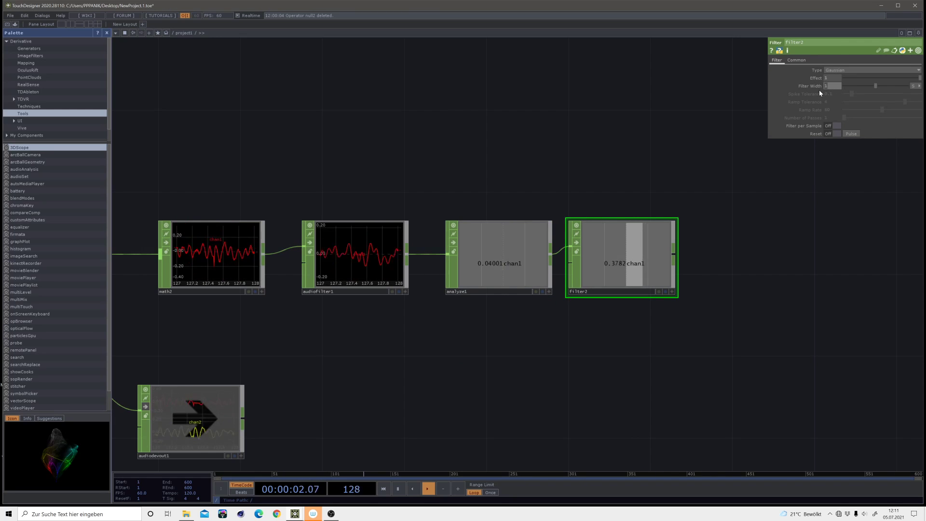
text(0.15)
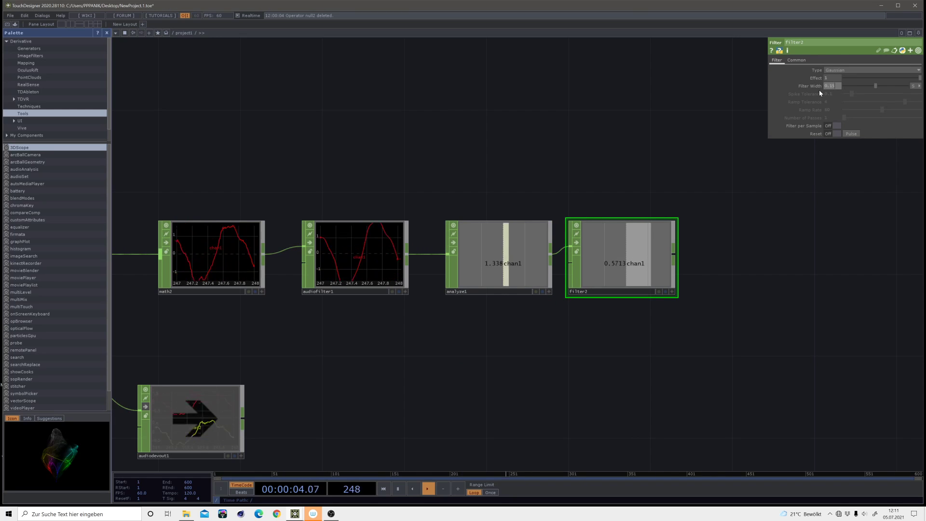
key(Return)
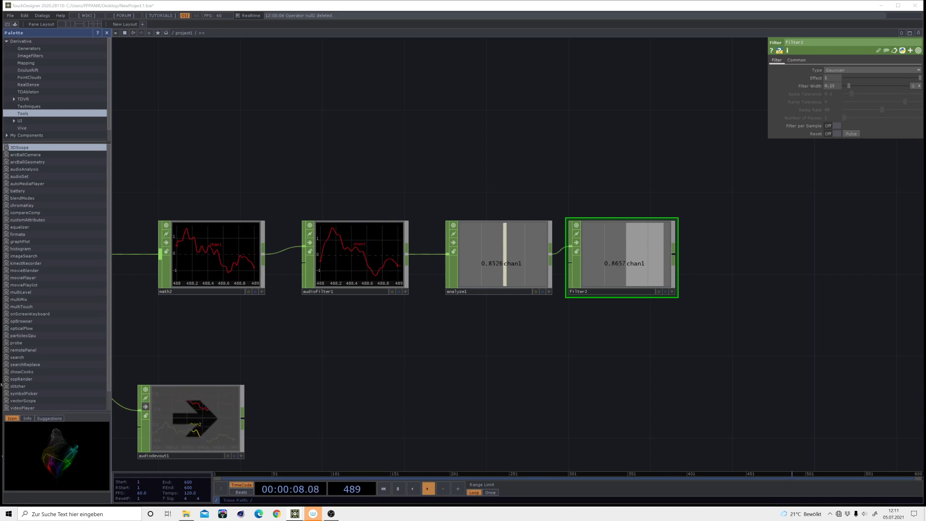
Add a Speed CHOP connected to the output of filter2 and show its Common parameters
drag(754, 182, 590, 208)
drag(609, 279, 524, 232)
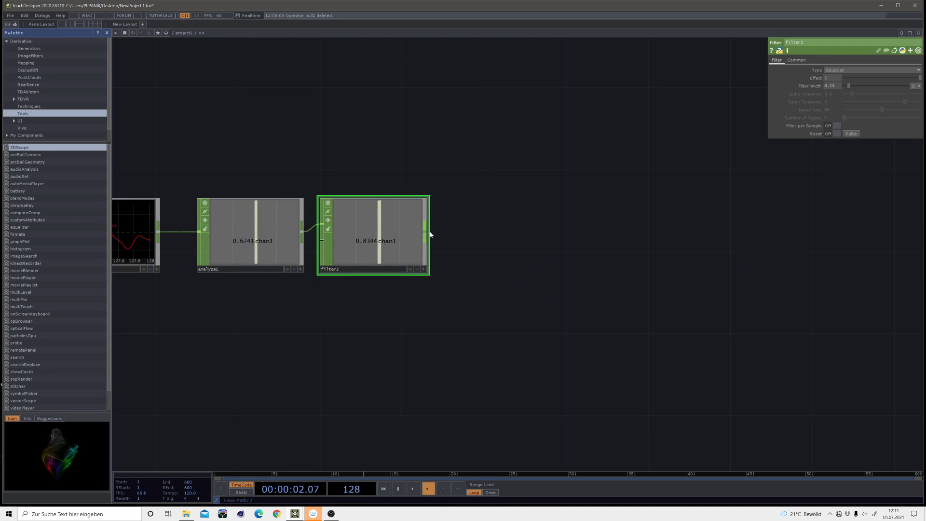
click(424, 231)
click(480, 236)
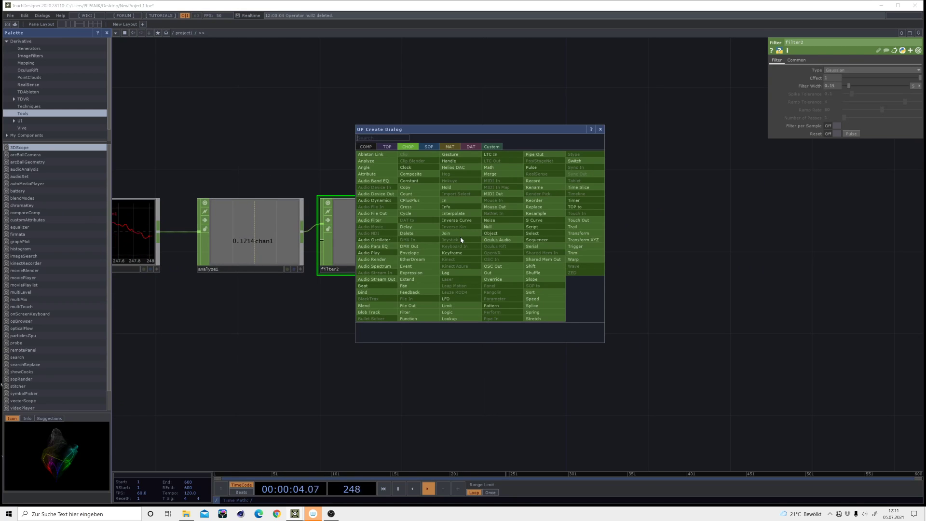
click(532, 299)
click(536, 231)
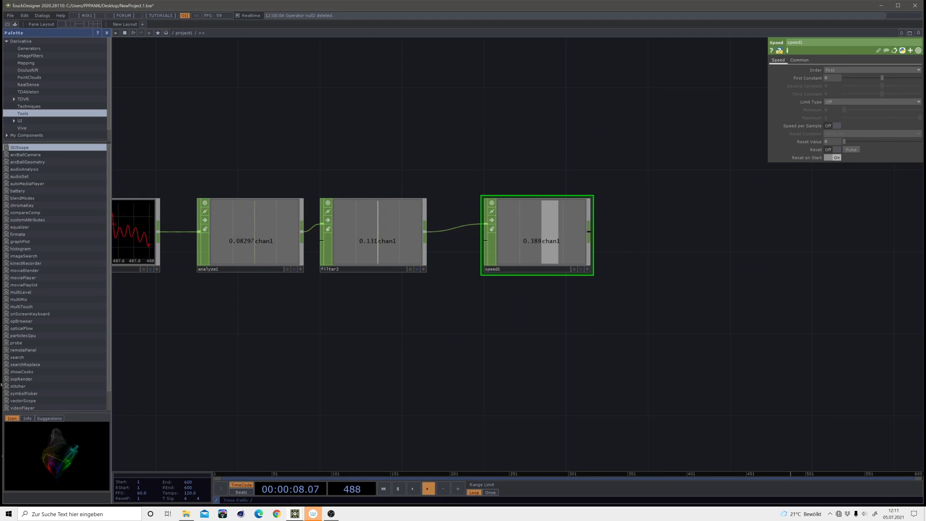
click(800, 61)
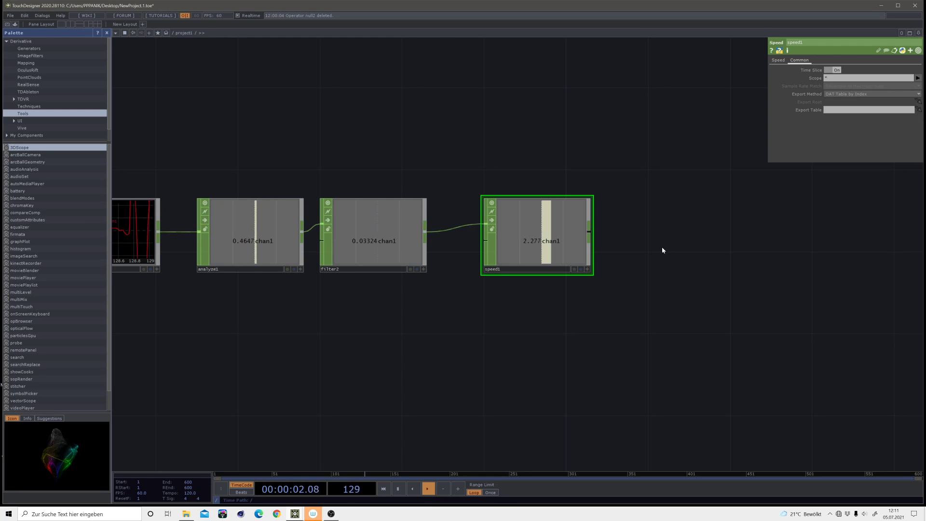
Add a Null CHOP fed by speed1 at the end of the audio chain
scroll(647, 258, down, 3)
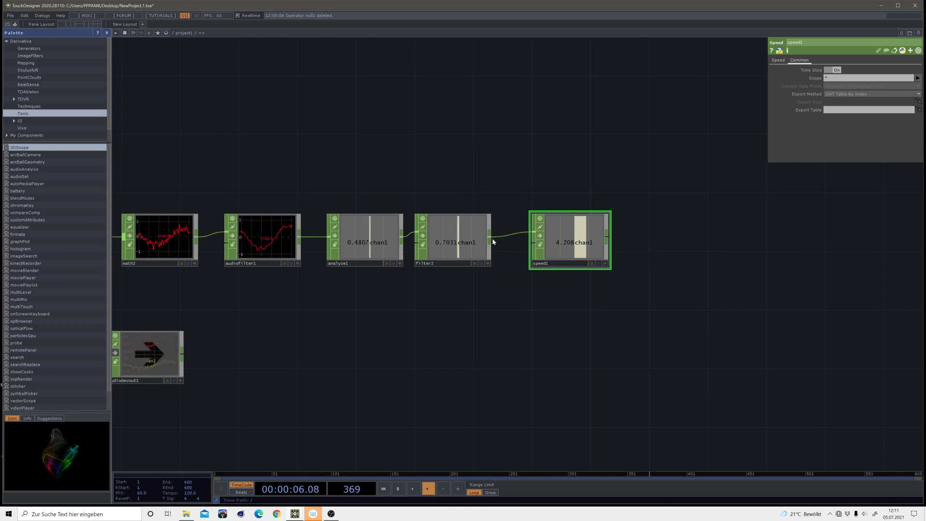
scroll(609, 293, down, 1)
scroll(609, 294, down, 2)
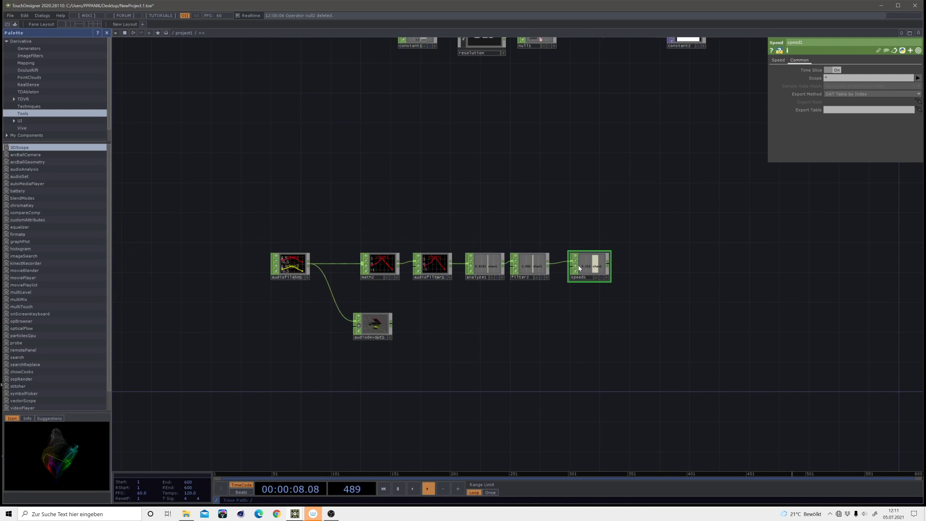
scroll(635, 294, down, 2)
drag(586, 267, 475, 219)
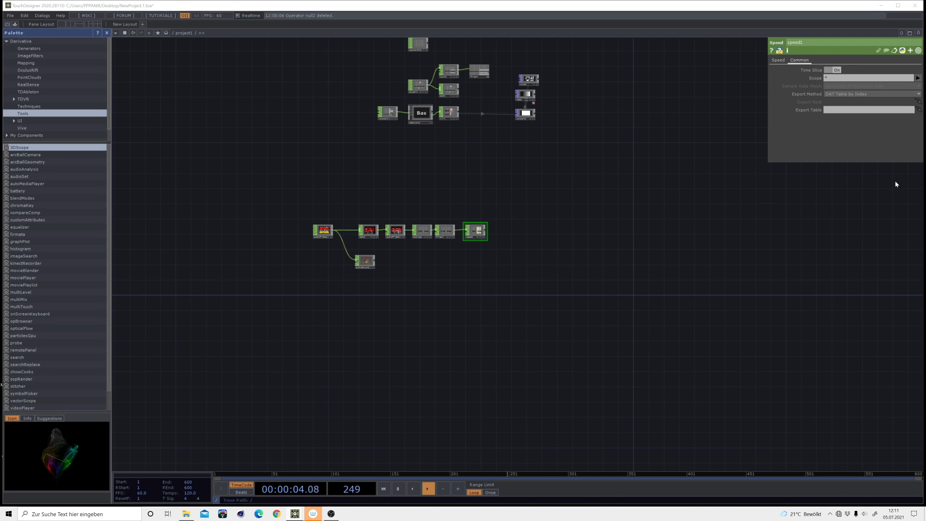
scroll(531, 227, up, 5)
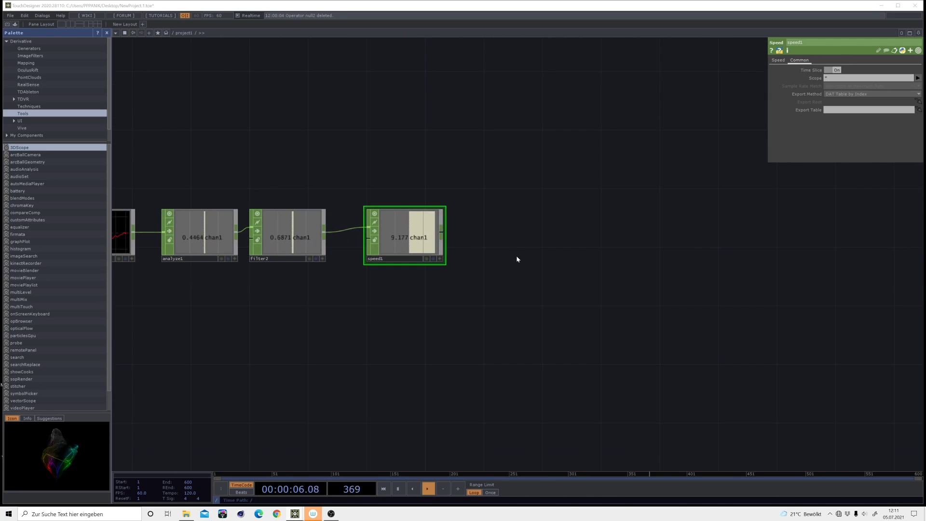
drag(517, 259, 446, 305)
click(370, 277)
click(459, 271)
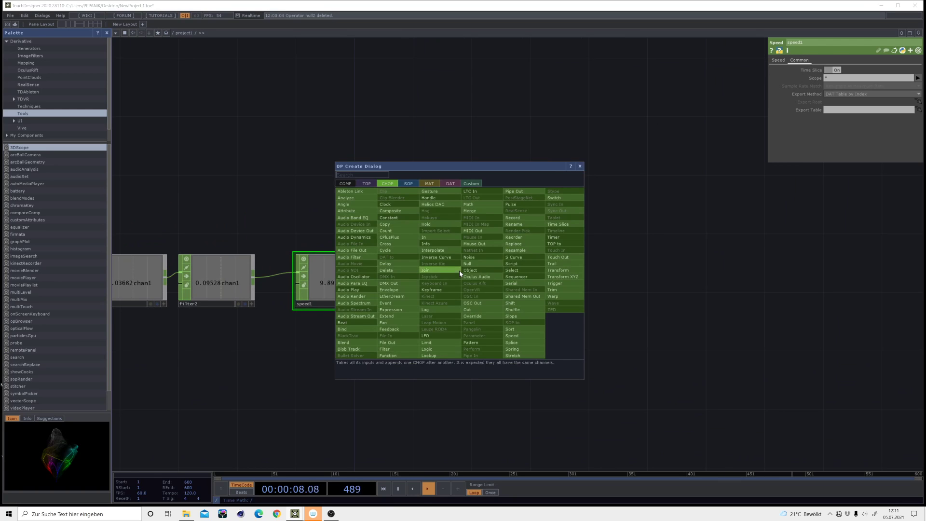
click(460, 271)
click(484, 286)
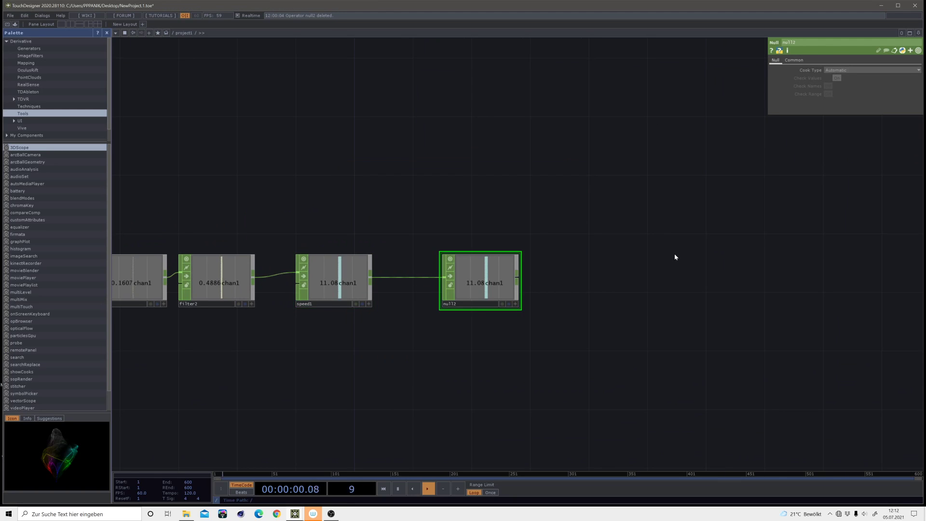
Add a Noise TOP in the empty area above null2
scroll(651, 268, down, 3)
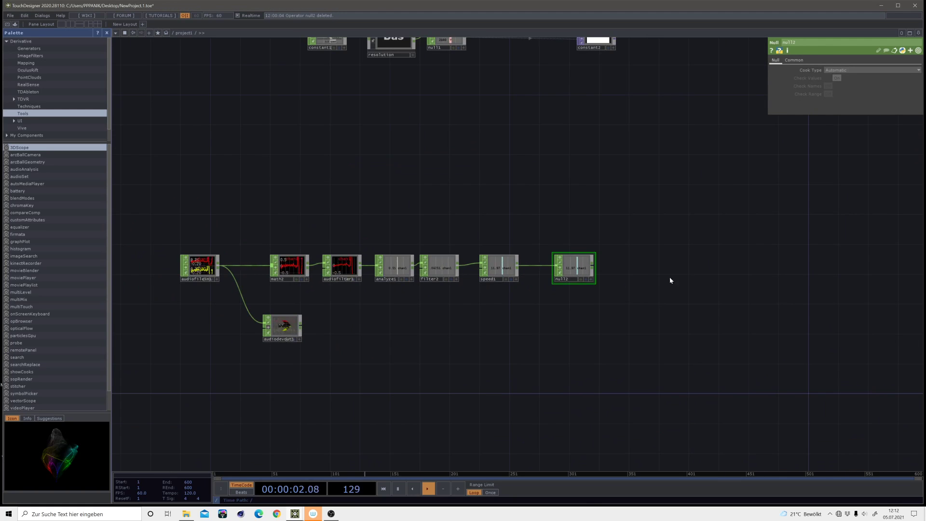
drag(842, 244, 754, 307)
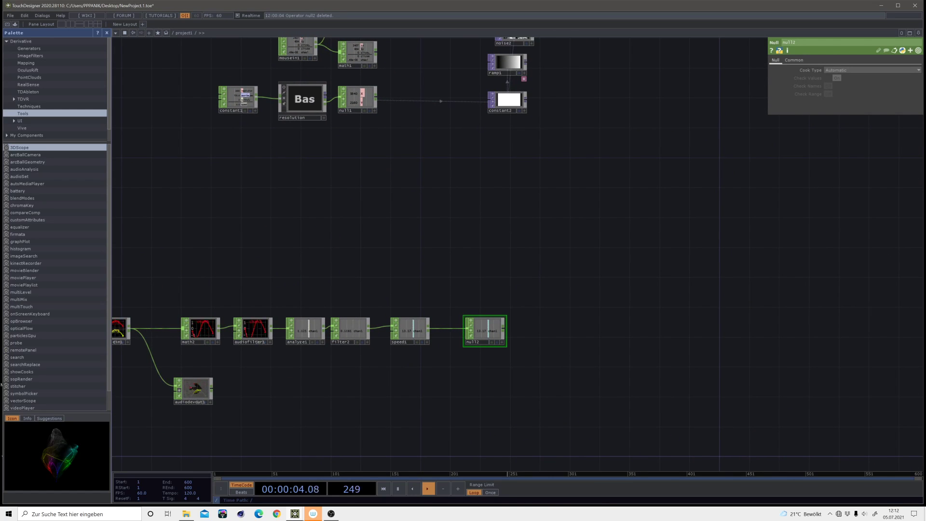
drag(600, 246, 670, 186)
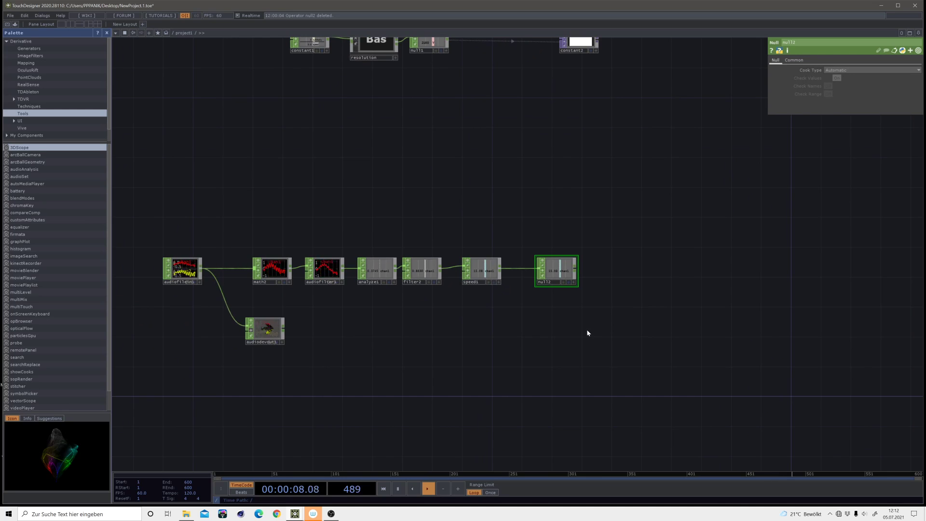
drag(623, 318, 524, 303)
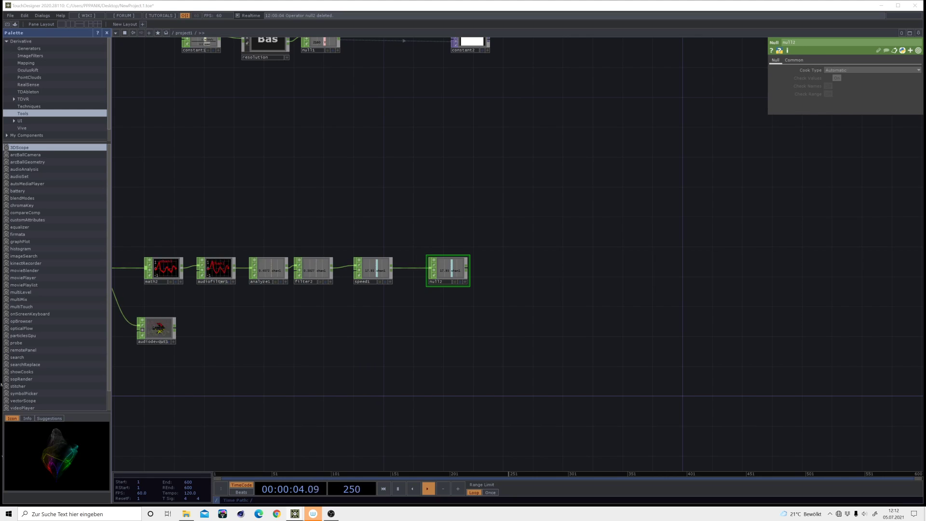
double_click(528, 174)
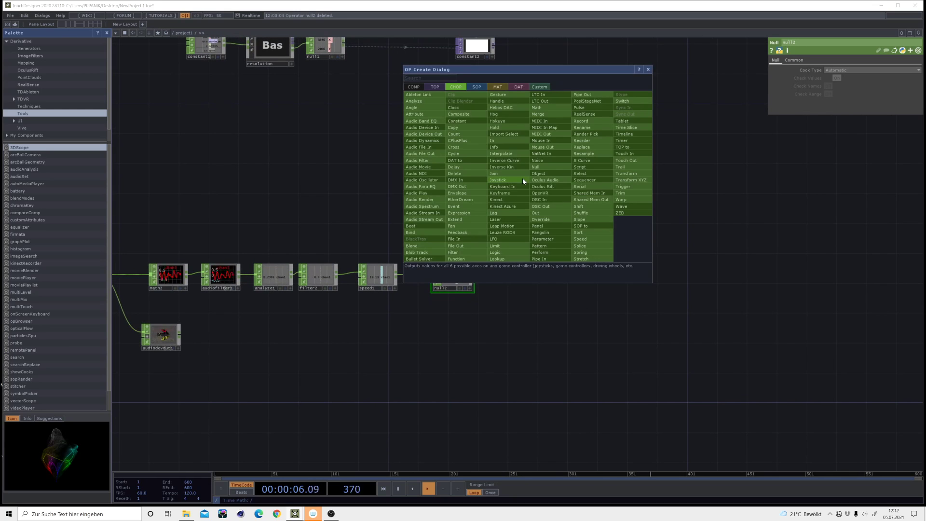
click(442, 88)
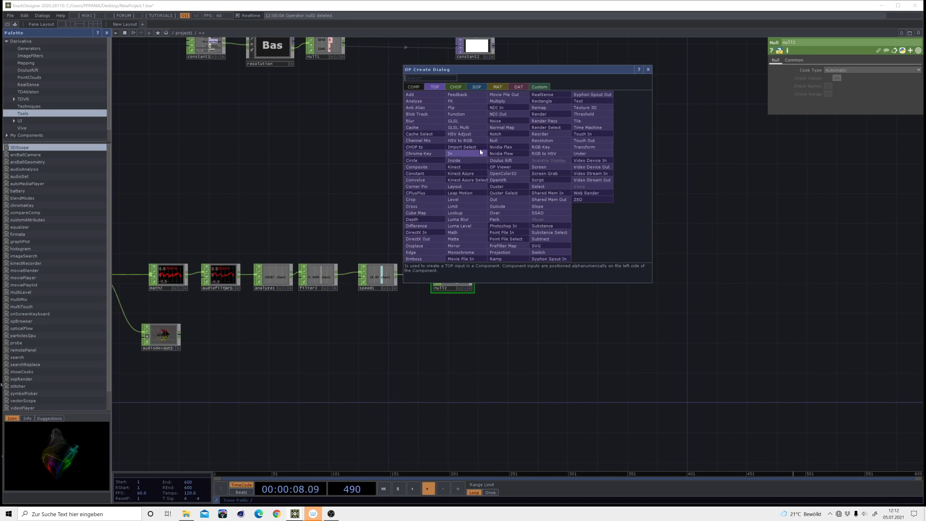
click(498, 121)
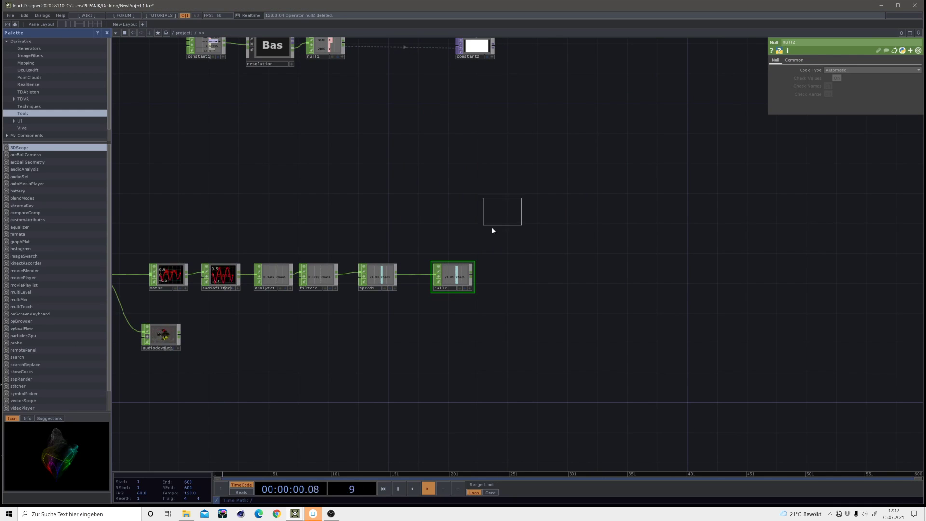
click(462, 177)
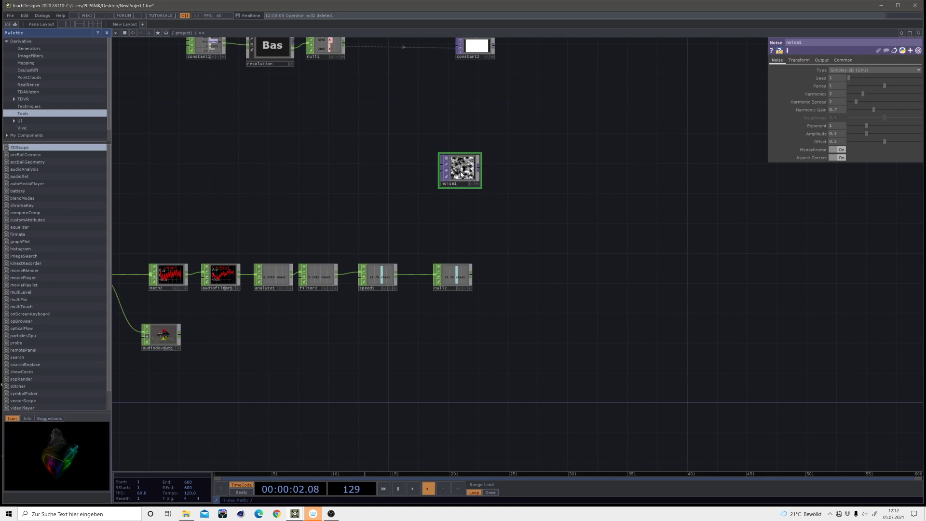
Set noise1's pixel format to 32-bit float (RGBA) and turn off Monochrome
click(844, 60)
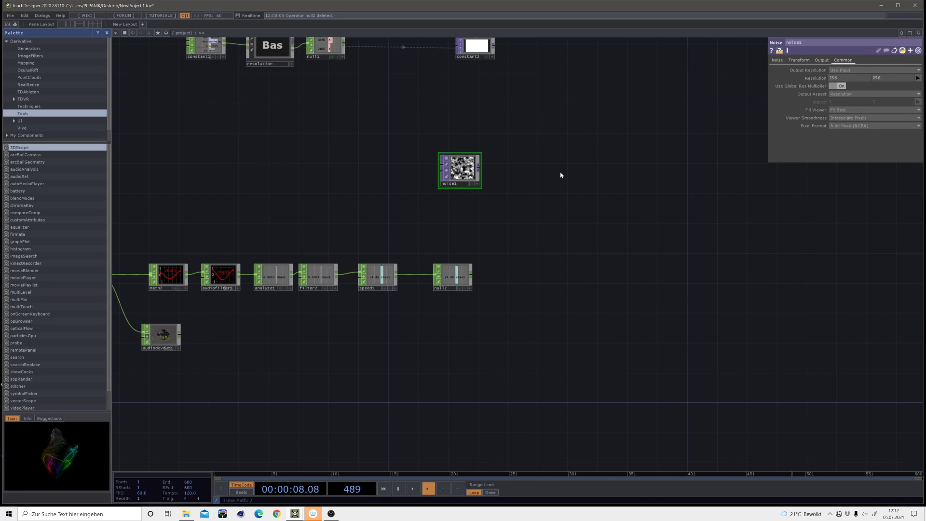
click(837, 126)
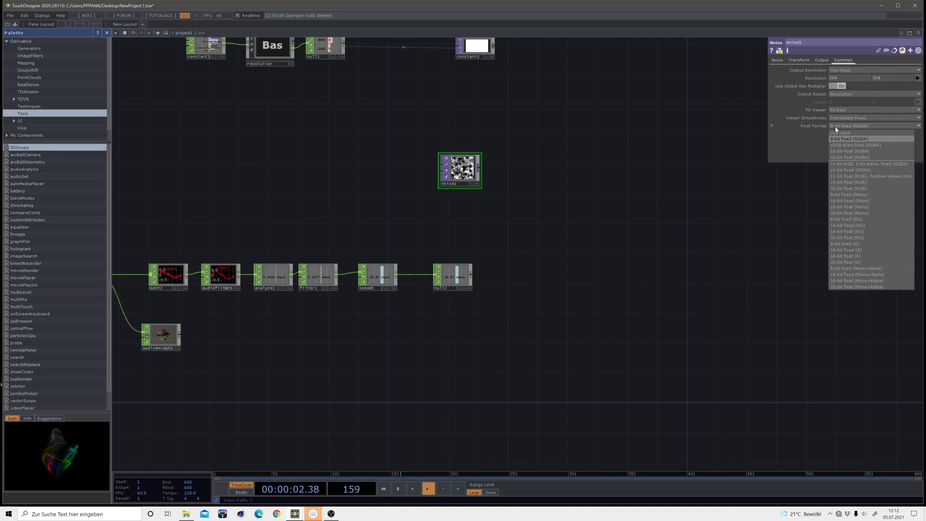
click(845, 158)
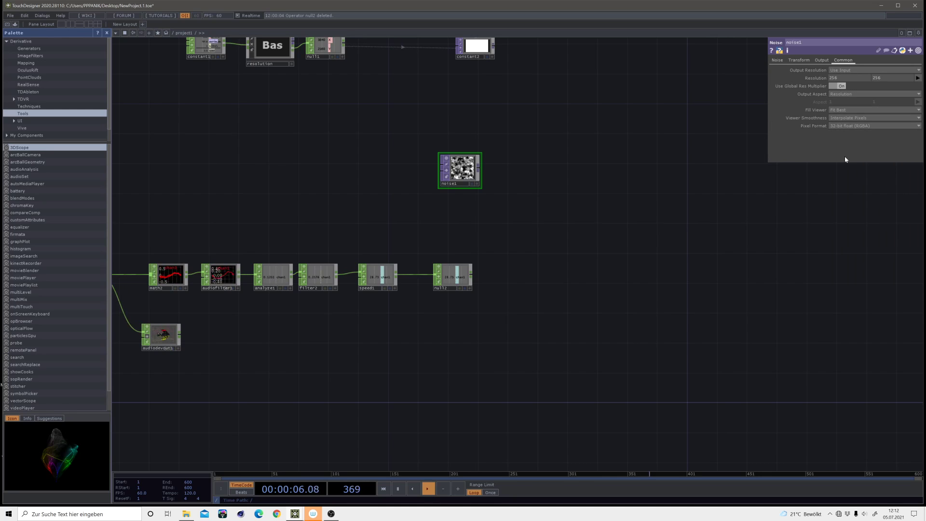
click(777, 60)
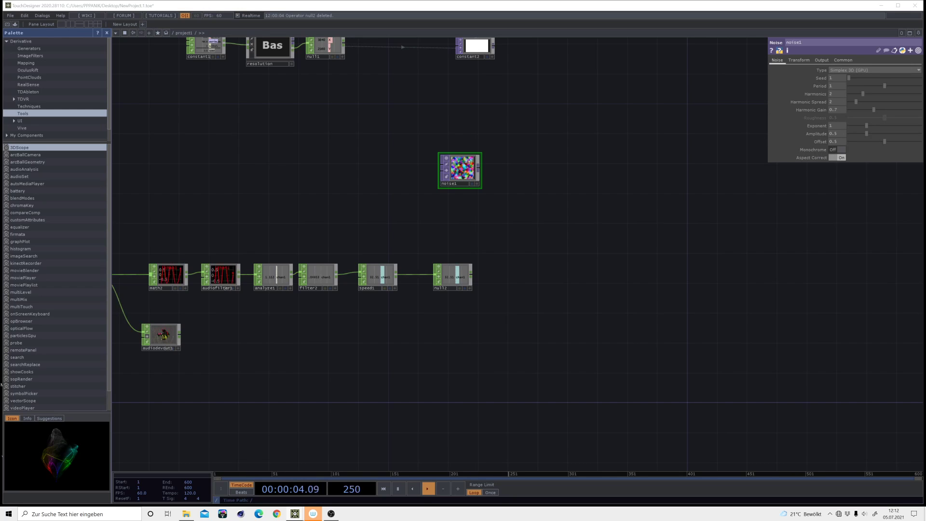
Lower noise1's harmonics and drive its Z translation with null2's chan1
click(505, 156)
scroll(506, 156, up, 3)
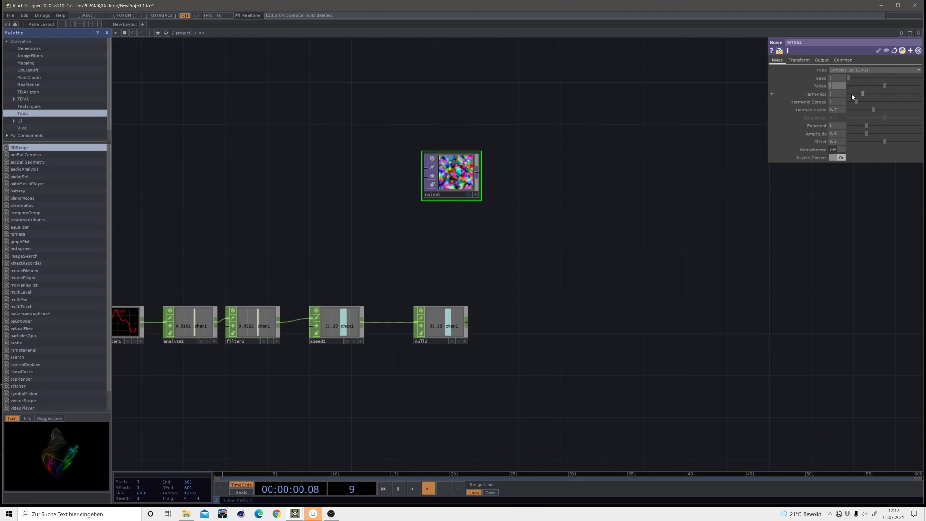
drag(852, 94, 835, 93)
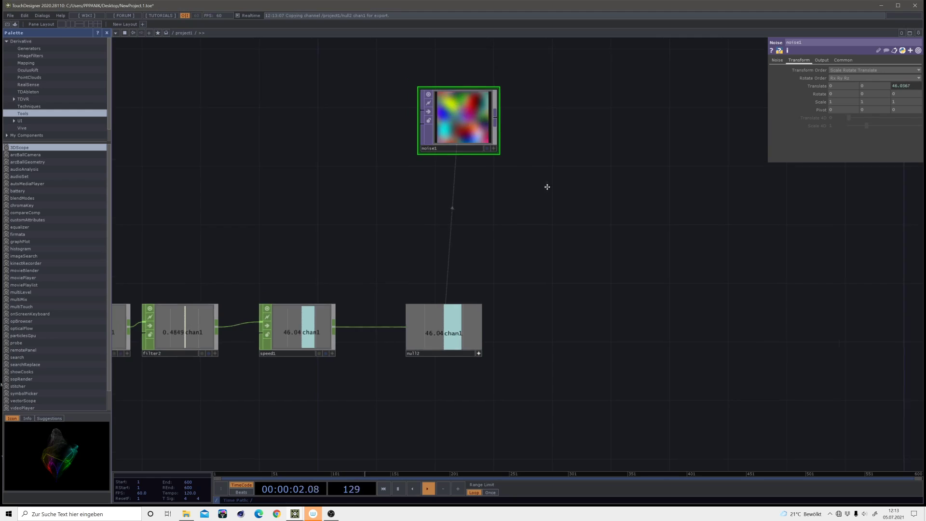
Display noise1 as the network background and toggle the bypass of audiodevout1
click(526, 197)
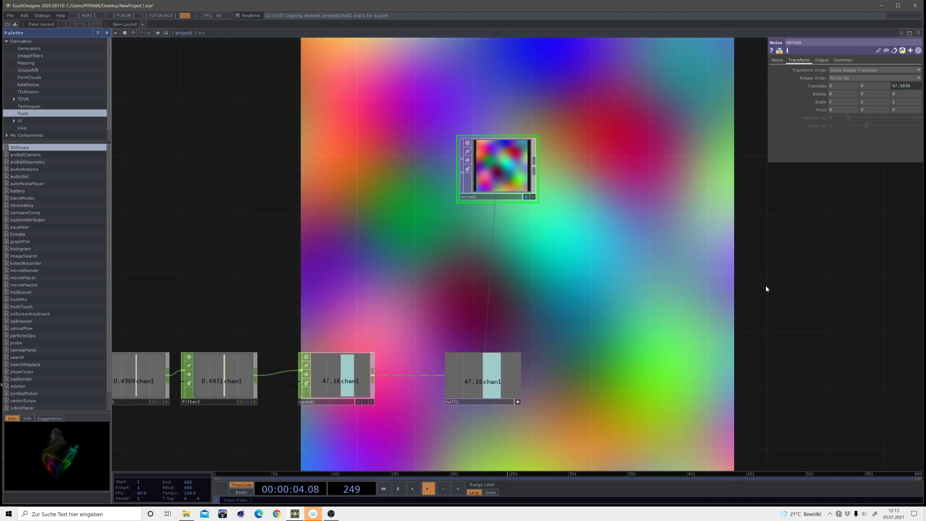
scroll(537, 272, down, 3)
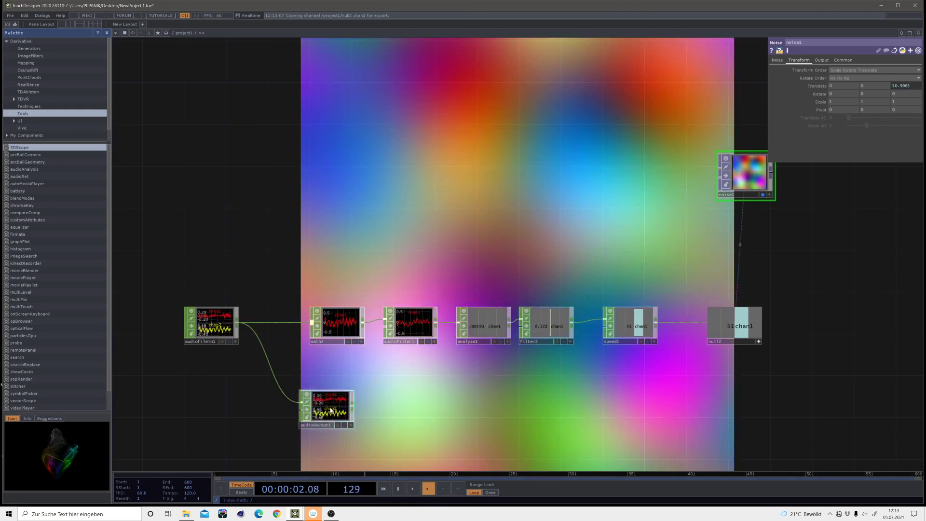
click(304, 412)
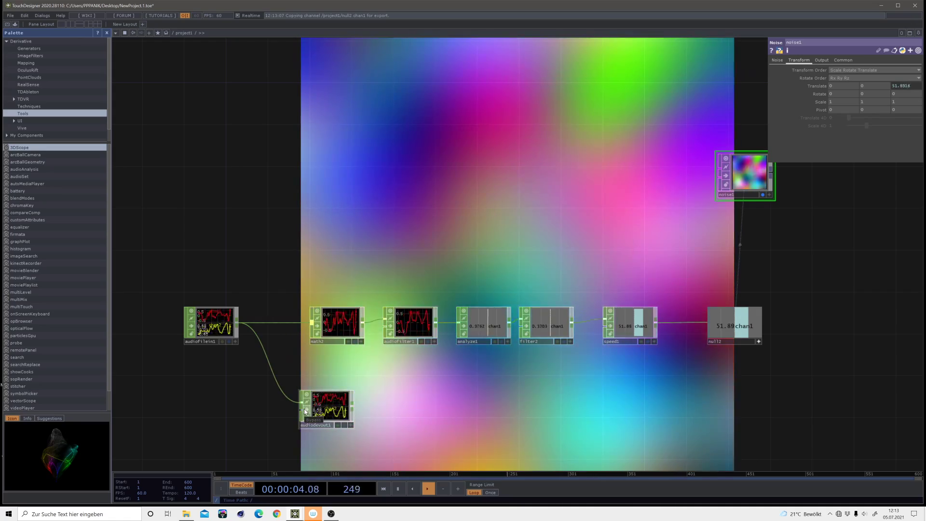
Move noise1 closer to null2 and align it directly above that node
drag(606, 243, 464, 257)
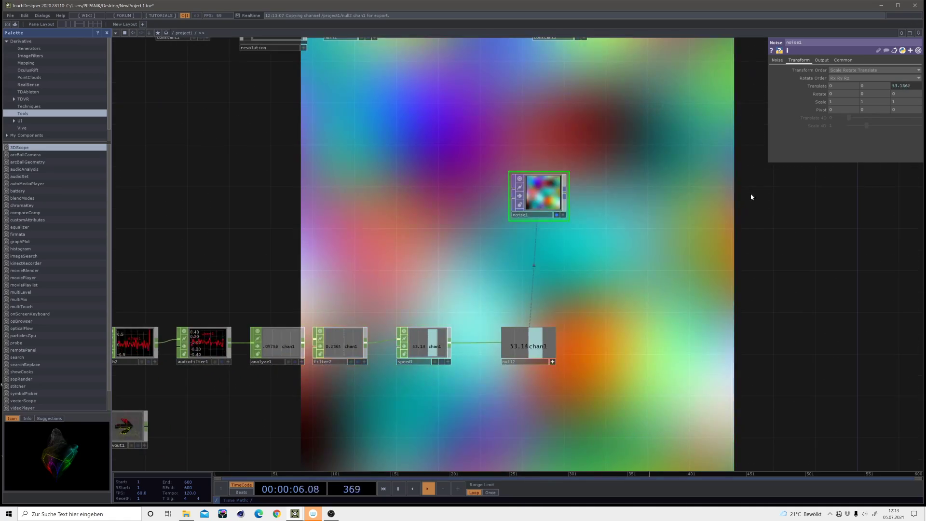
drag(690, 217, 523, 178)
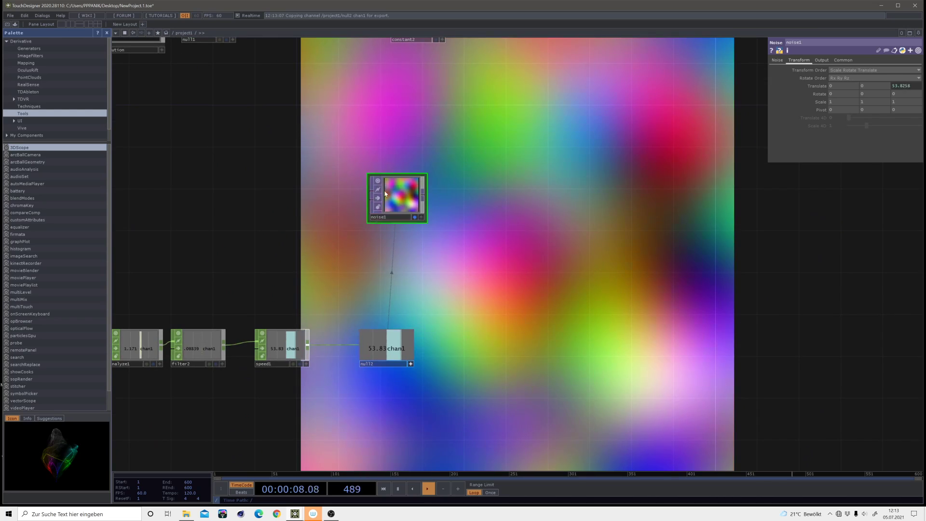
drag(408, 191, 407, 226)
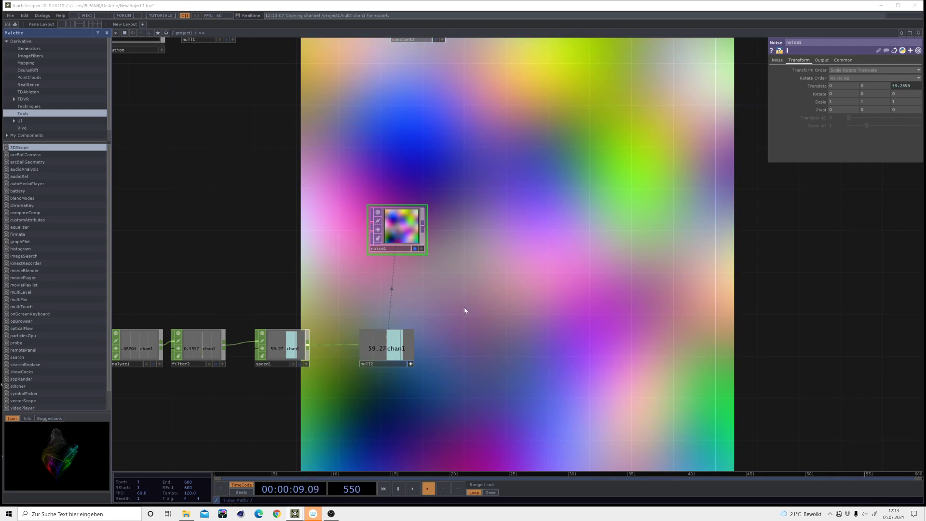
drag(407, 224, 396, 214)
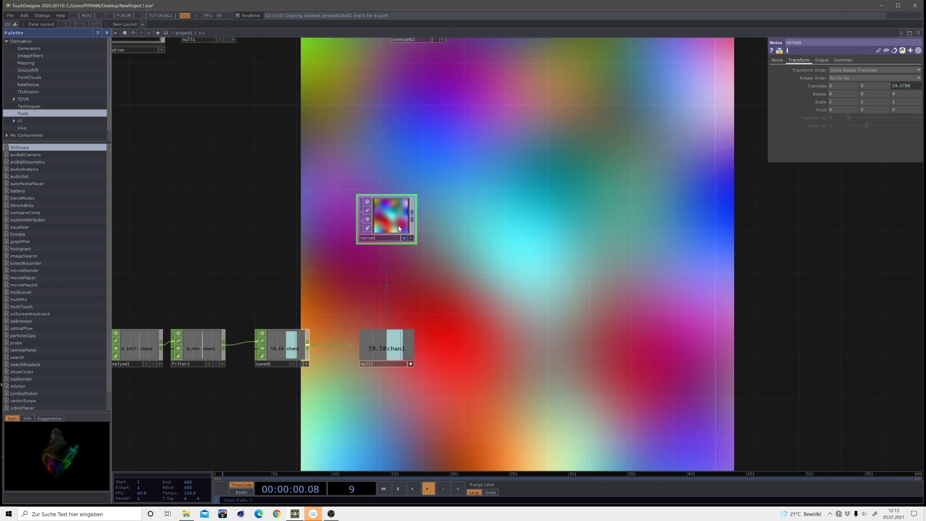
Add a TOP to CHOP beside noise1 and assign noise1 as its source TOP
scroll(437, 206, up, 3)
key(Tab)
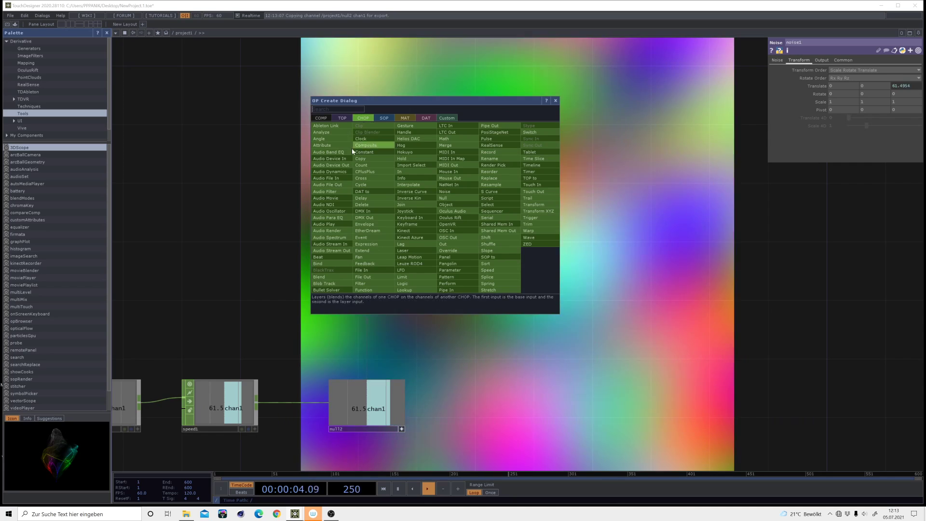
click(537, 178)
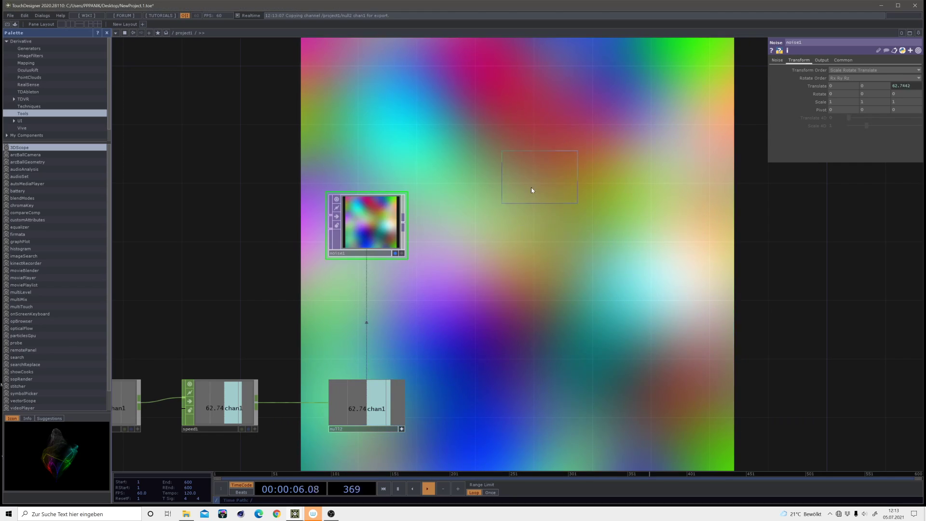
click(472, 221)
drag(380, 222, 471, 214)
scroll(476, 213, up, 4)
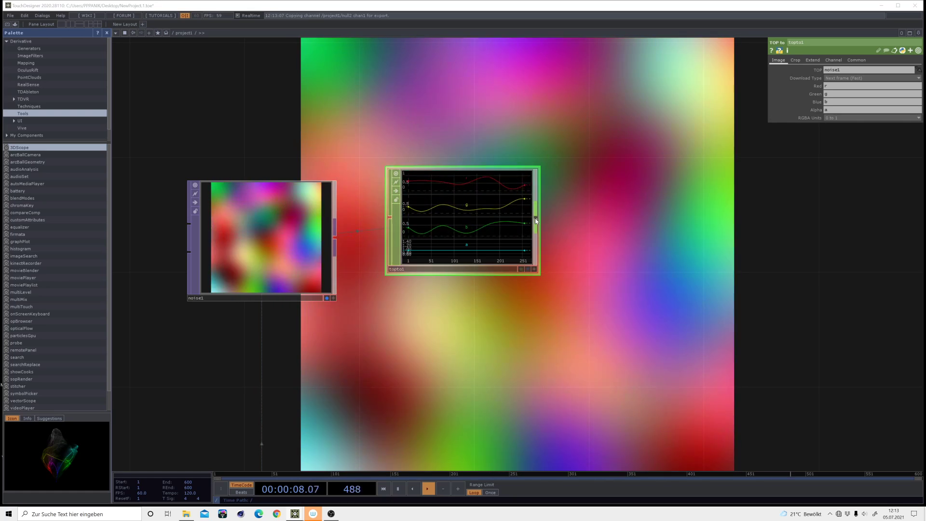
Add a Math CHOP fed by topto1 and set the lower limit of its To Range to -1
click(535, 218)
click(569, 221)
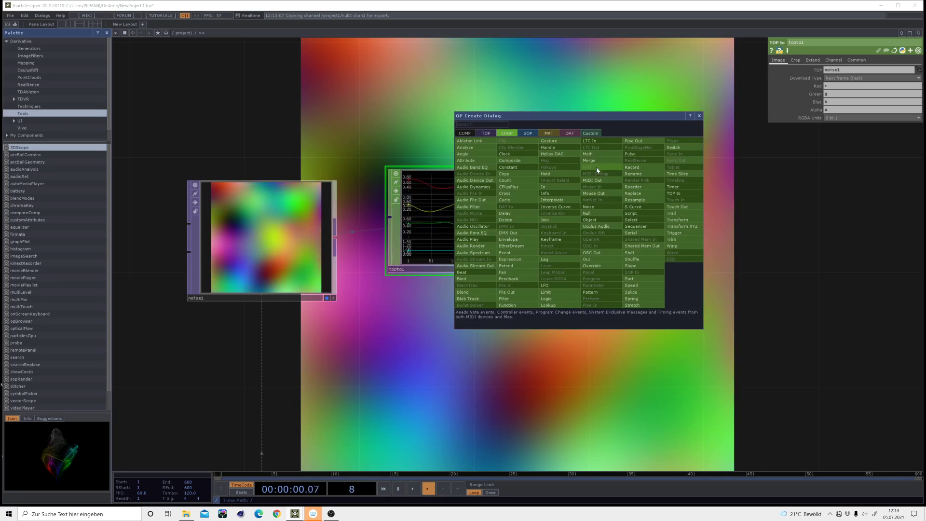
click(588, 154)
click(633, 213)
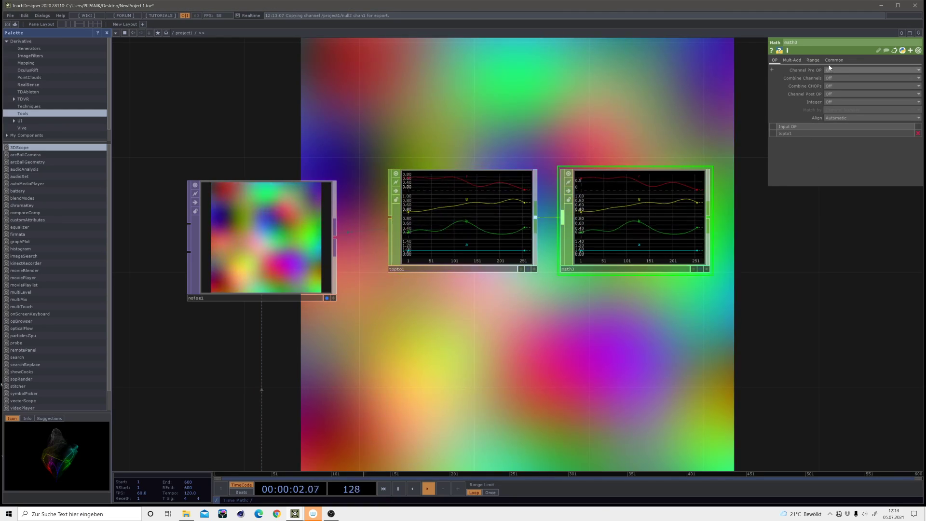
click(813, 60)
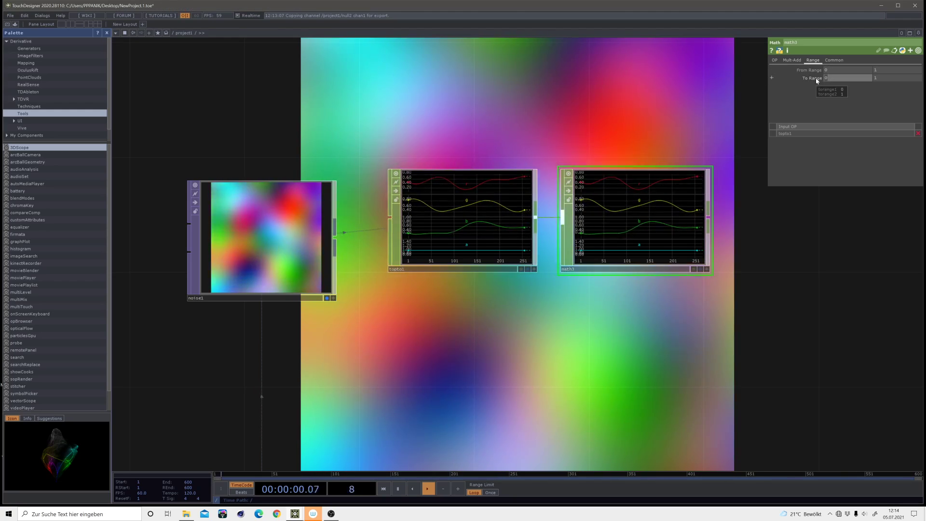
text(-1)
key(Return)
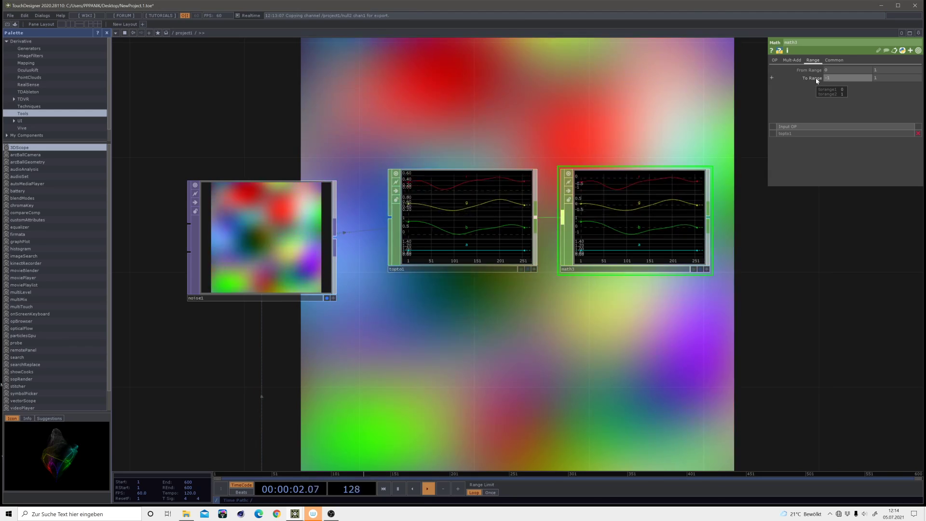
Add a Null CHOP fed by math3 at the end of the noise chain
drag(594, 320, 476, 291)
scroll(563, 294, down, 2)
drag(534, 312, 346, 319)
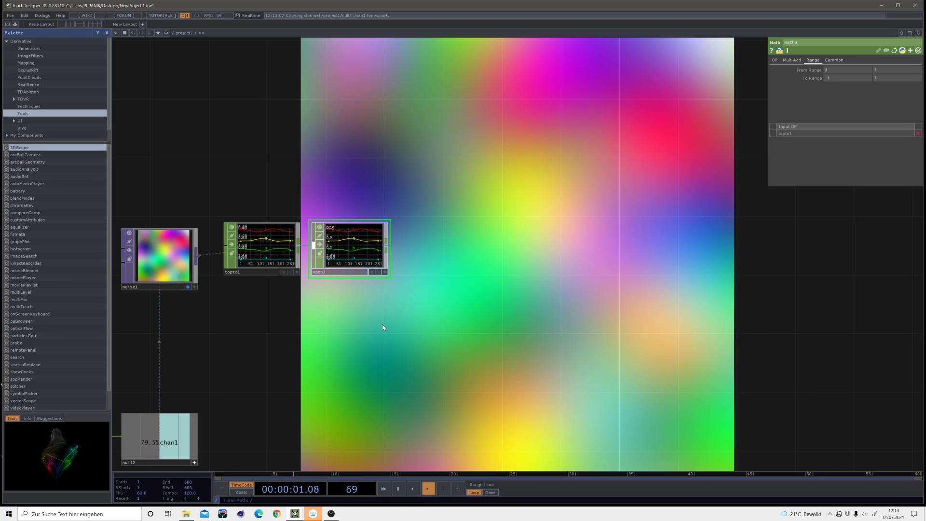
drag(424, 315, 452, 291)
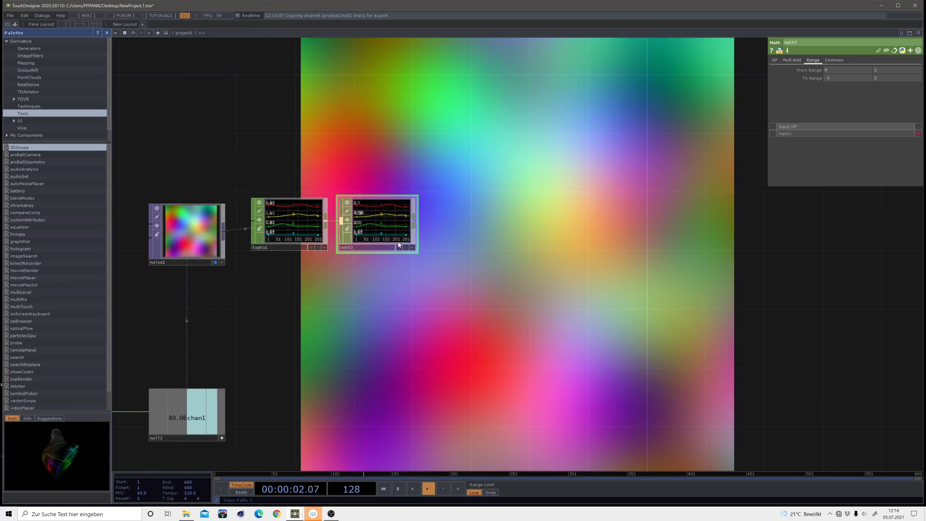
click(413, 221)
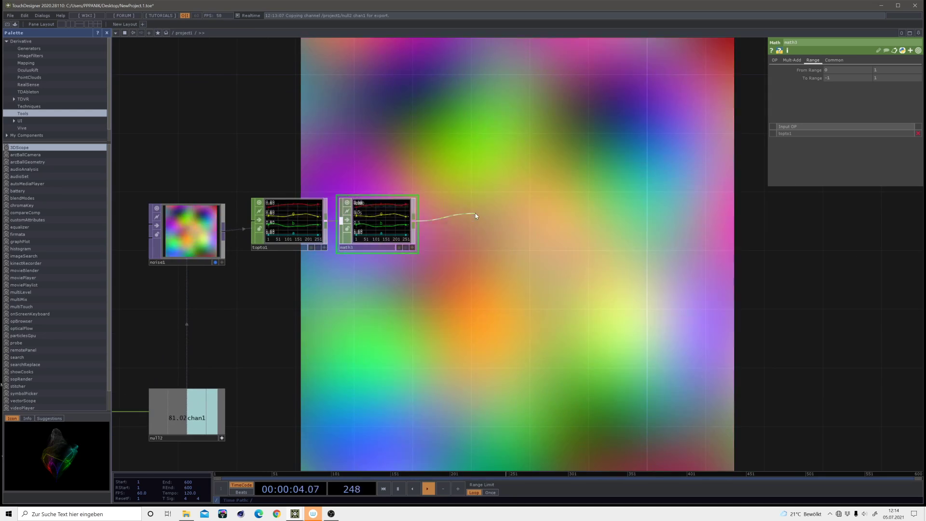
key(Tab)
click(475, 213)
click(487, 222)
Add a CHOP to SOP below null3 and assign null3 as its source CHOP
drag(562, 275, 557, 235)
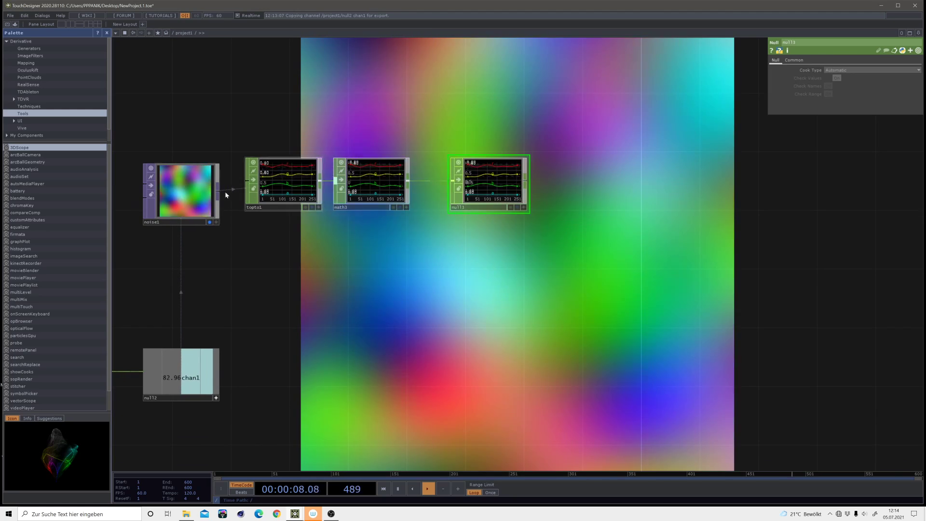
key(Tab)
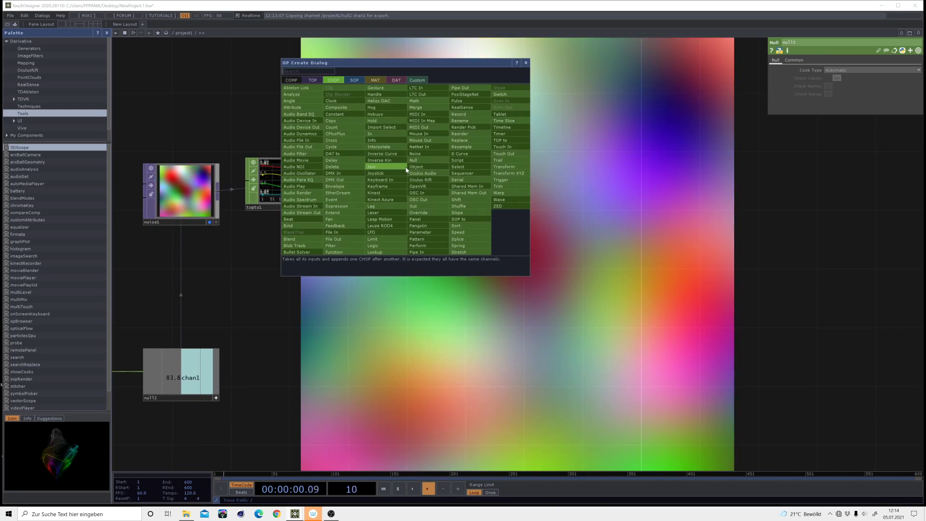
click(356, 80)
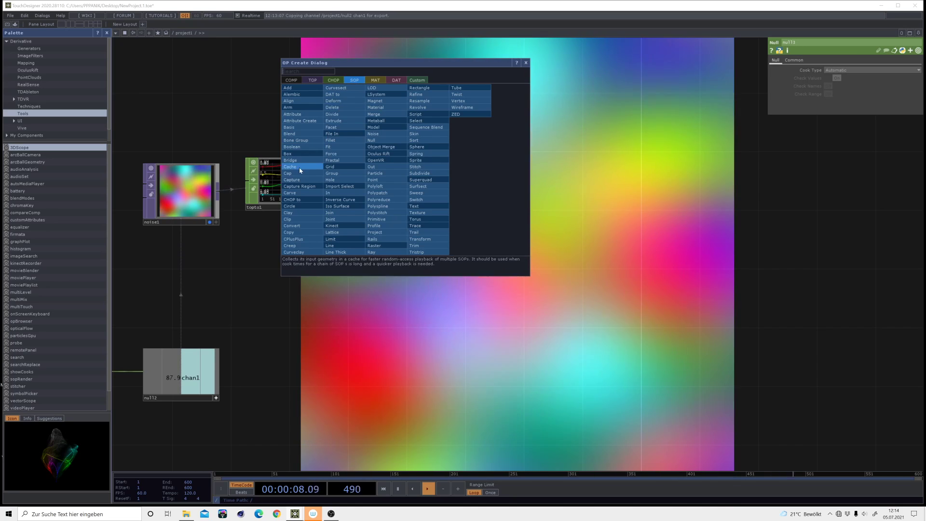
click(292, 199)
click(489, 262)
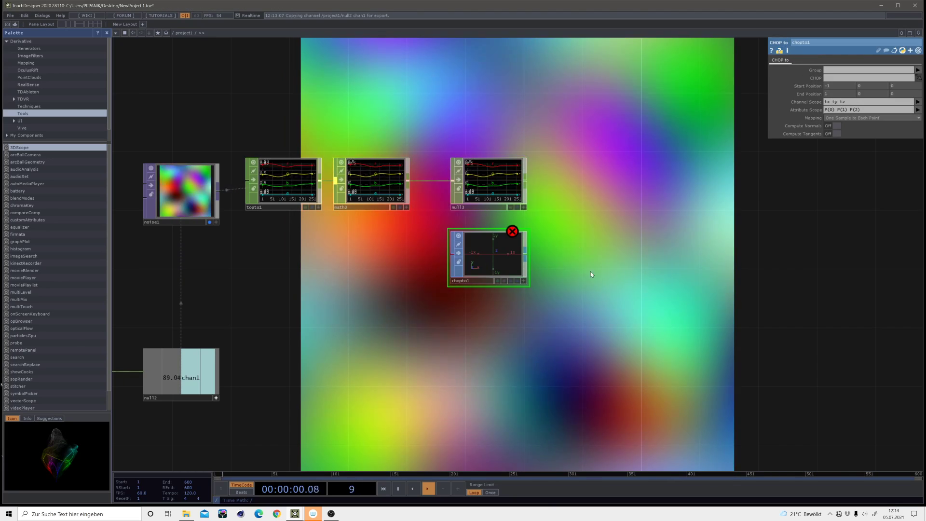
drag(498, 182, 811, 82)
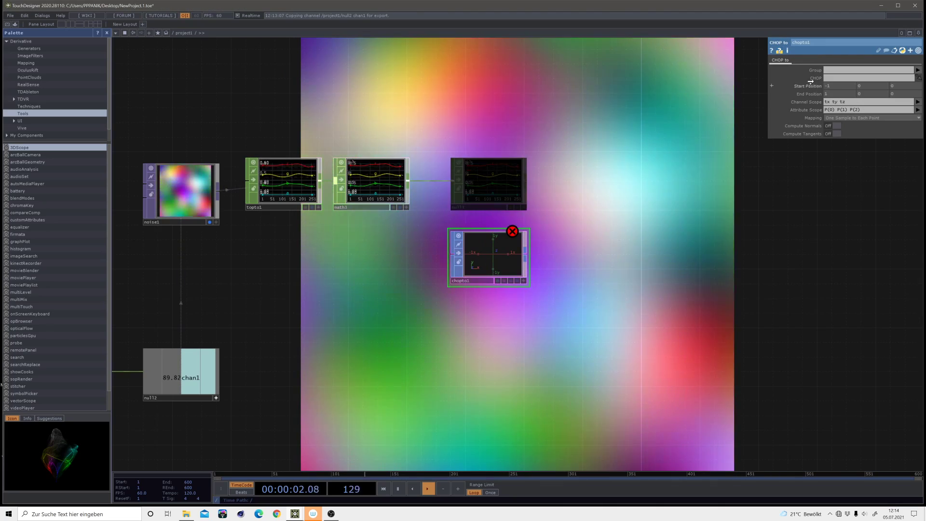
Set chopto1's Channel Scope to r g b
scroll(507, 252, up, 2)
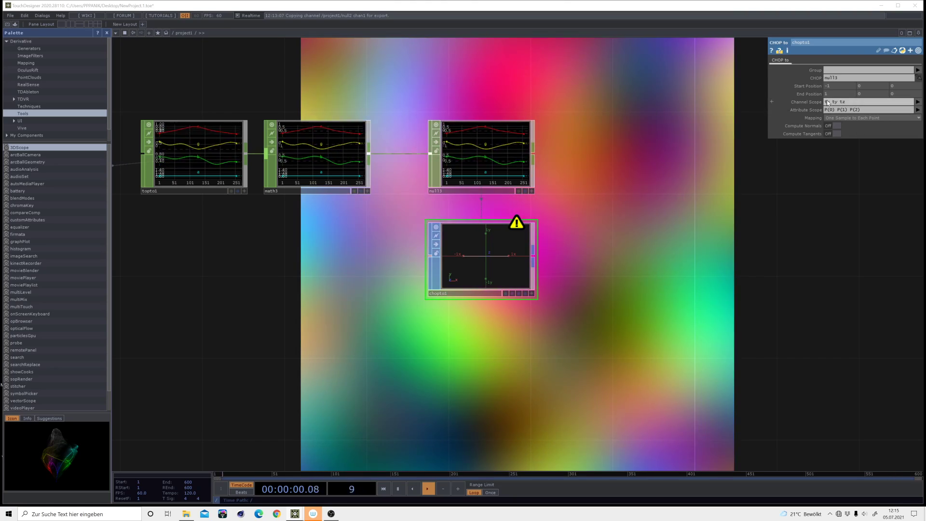
drag(855, 105, 794, 113)
text(r)
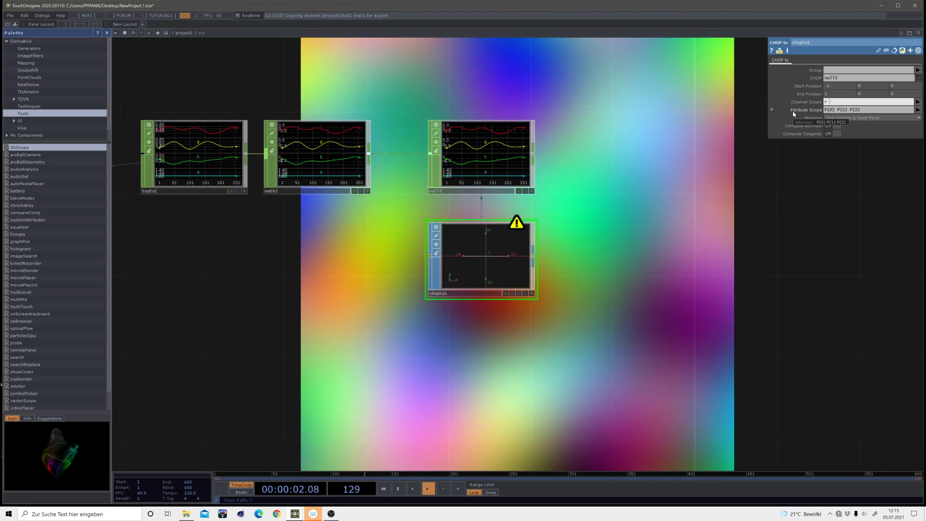
text( g b)
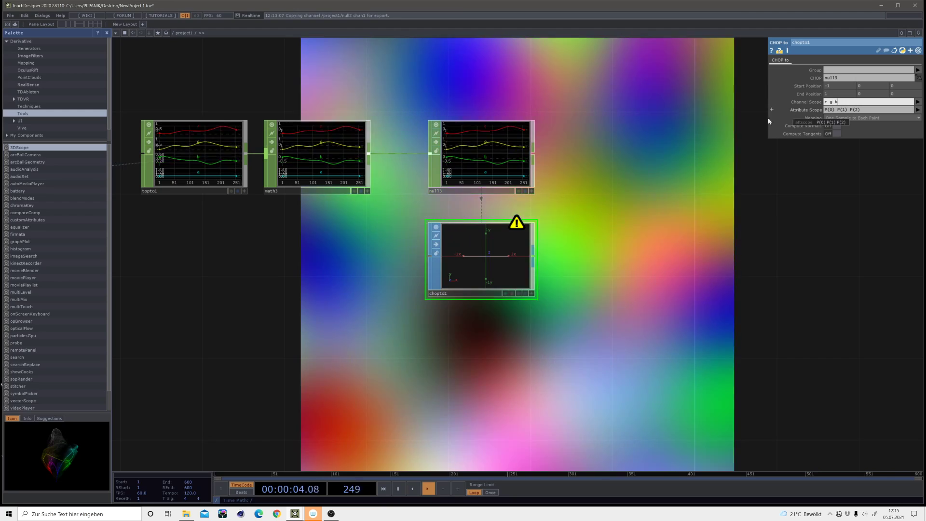
key(Return)
scroll(495, 124, up, 5)
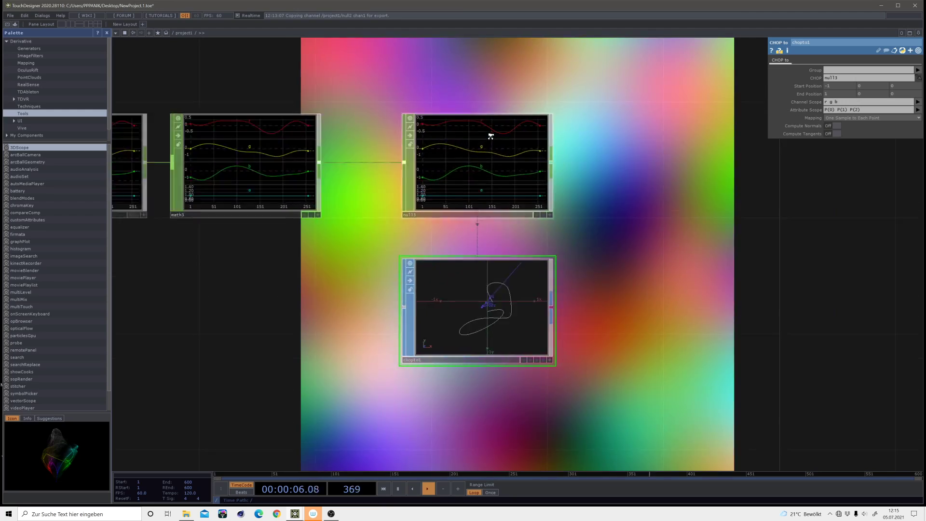
scroll(695, 184, down, 4)
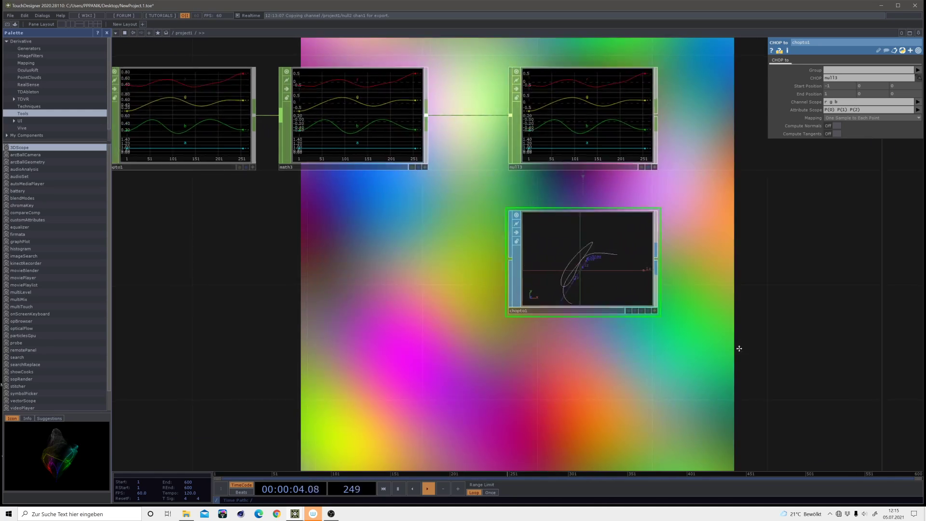
scroll(721, 345, down, 3)
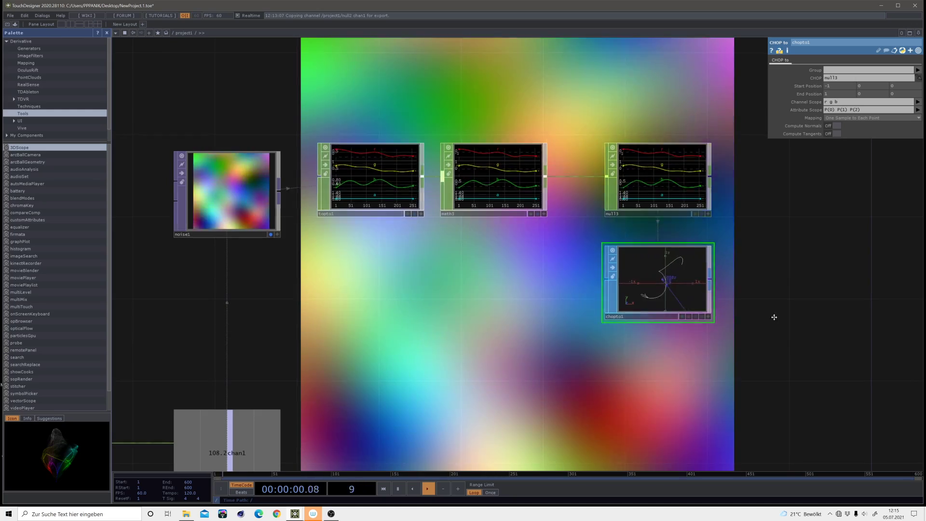
drag(776, 317, 656, 225)
scroll(544, 194, down, 3)
drag(659, 263, 490, 190)
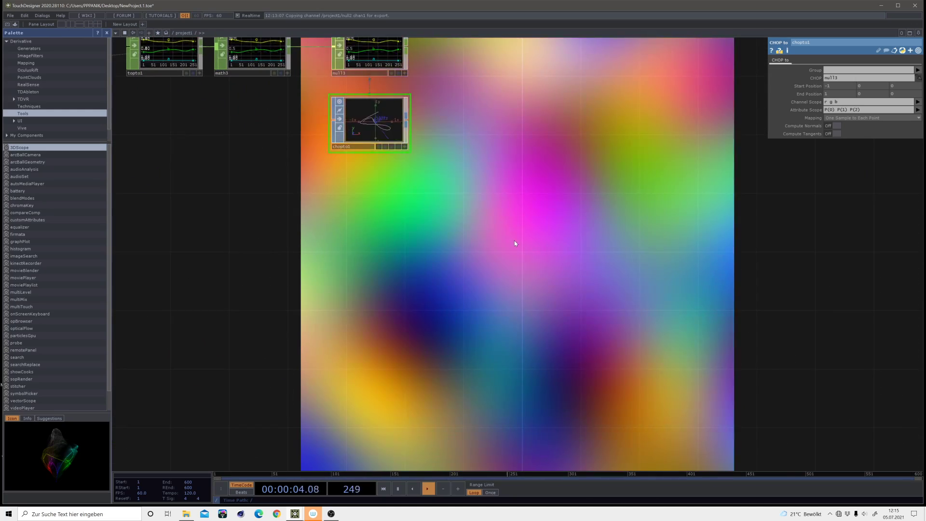
Turn off the background display of the noise1 texture
drag(445, 171, 527, 215)
drag(601, 178, 562, 222)
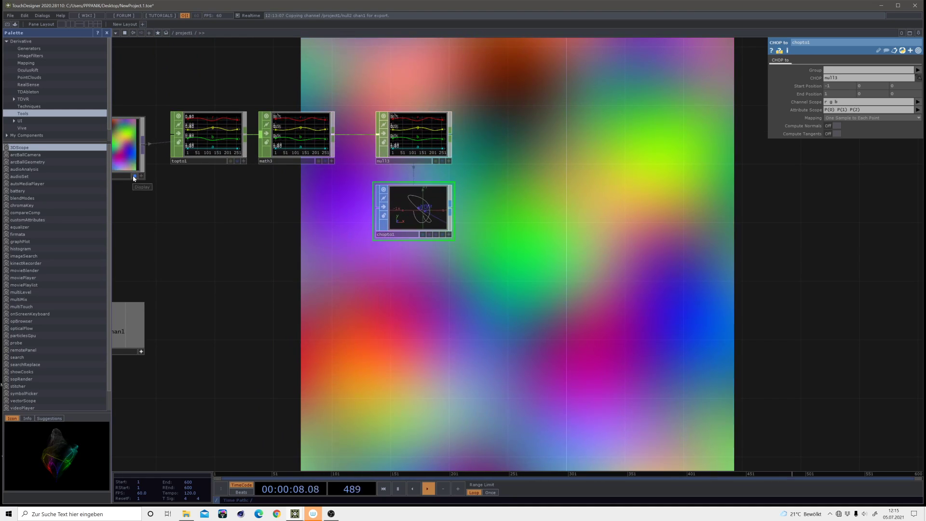
click(135, 176)
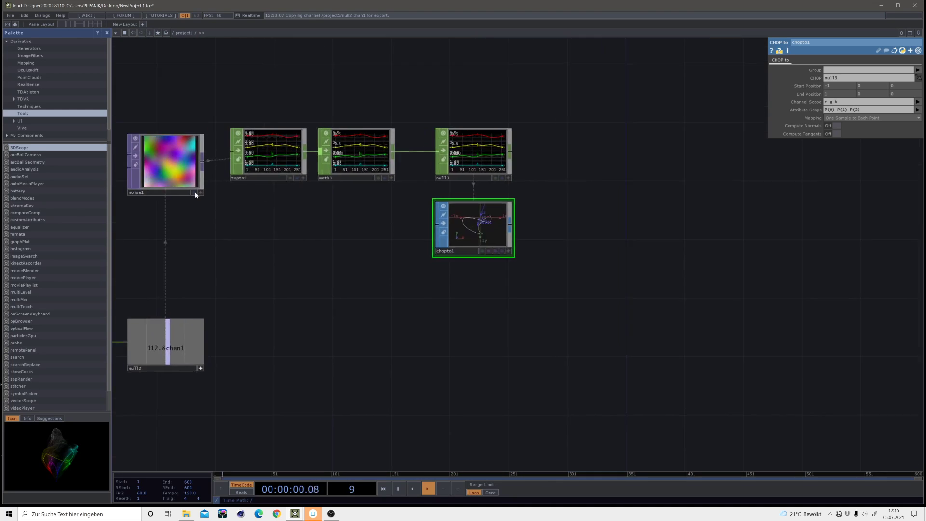
drag(195, 194, 201, 195)
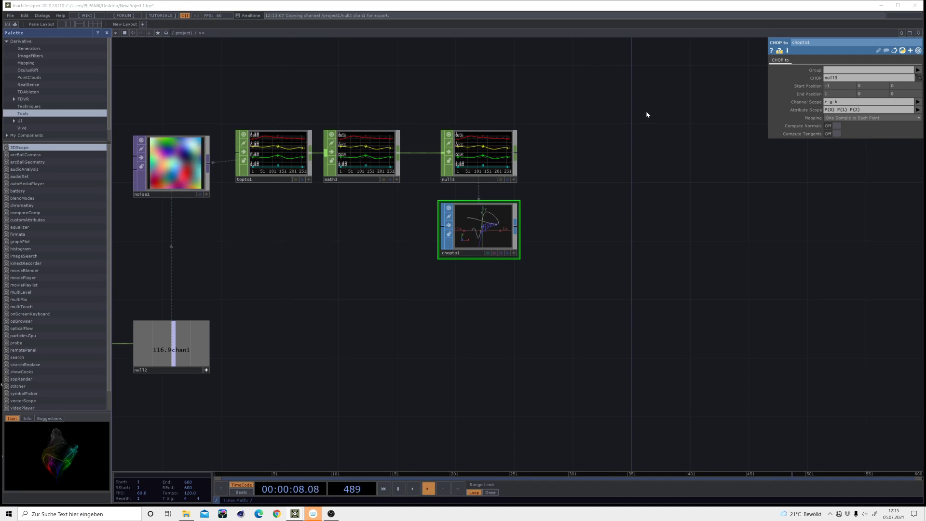
Append a Transform SOP to chopto1 and feed its output into a new Null SOP
click(555, 231)
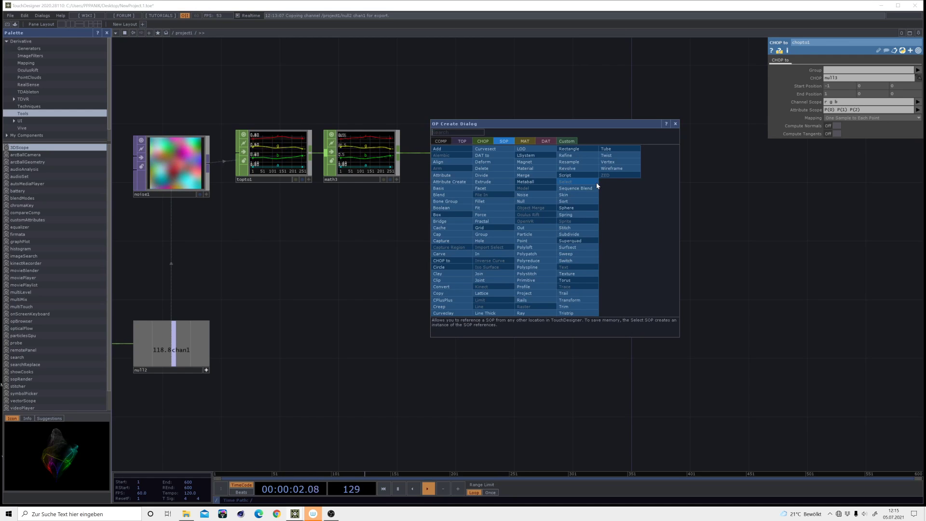
click(567, 302)
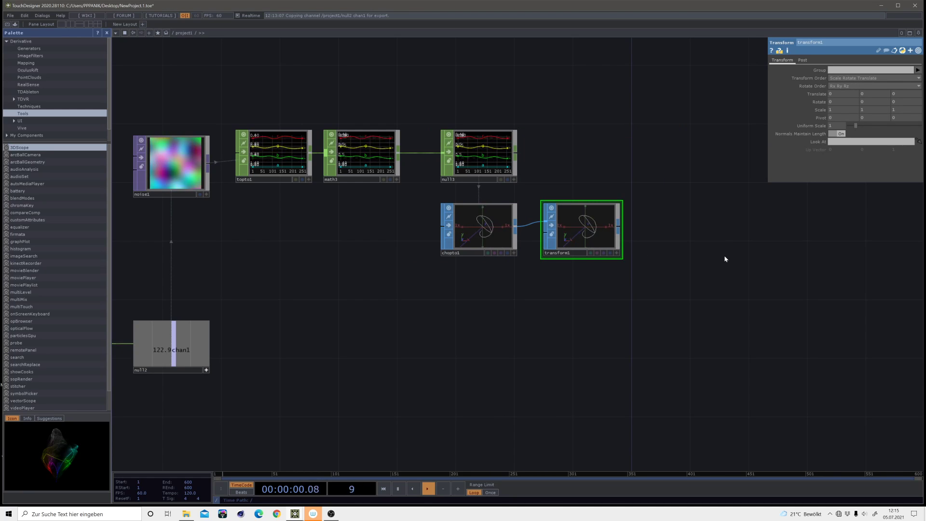
drag(466, 306, 449, 307)
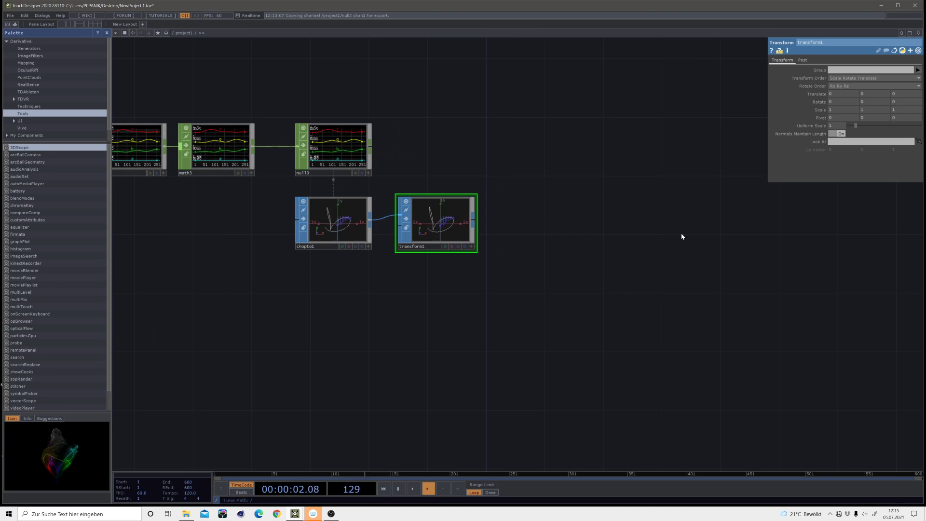
right_click(475, 226)
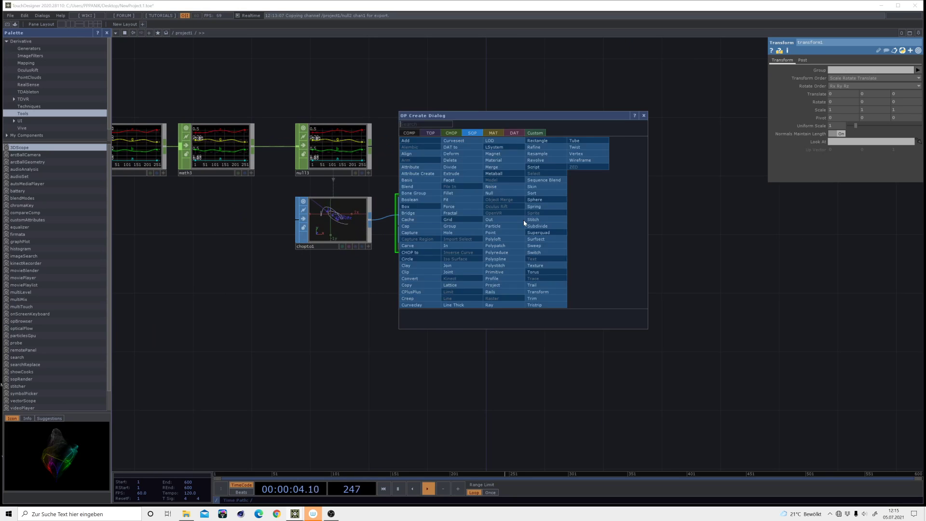
click(490, 194)
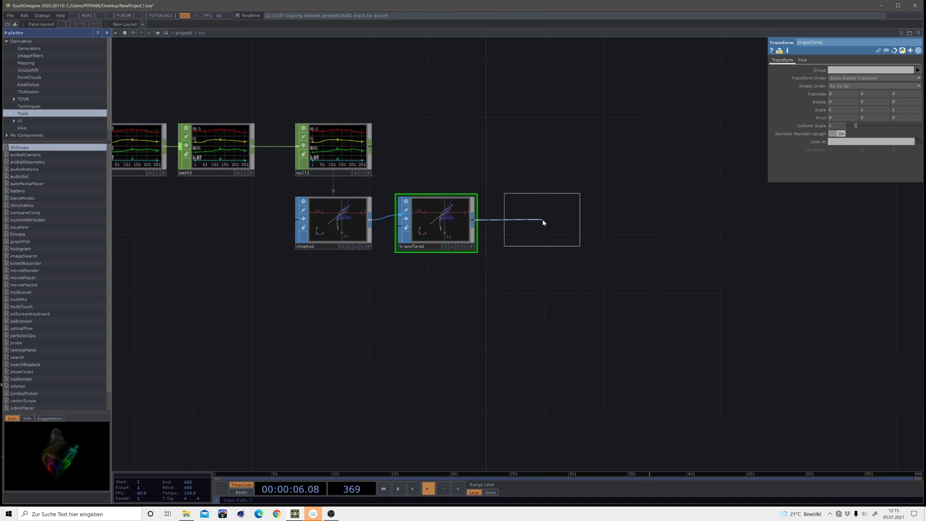
click(542, 219)
Add a Geometry COMP fed by null4 at the end of the SOP chain
drag(597, 227, 449, 219)
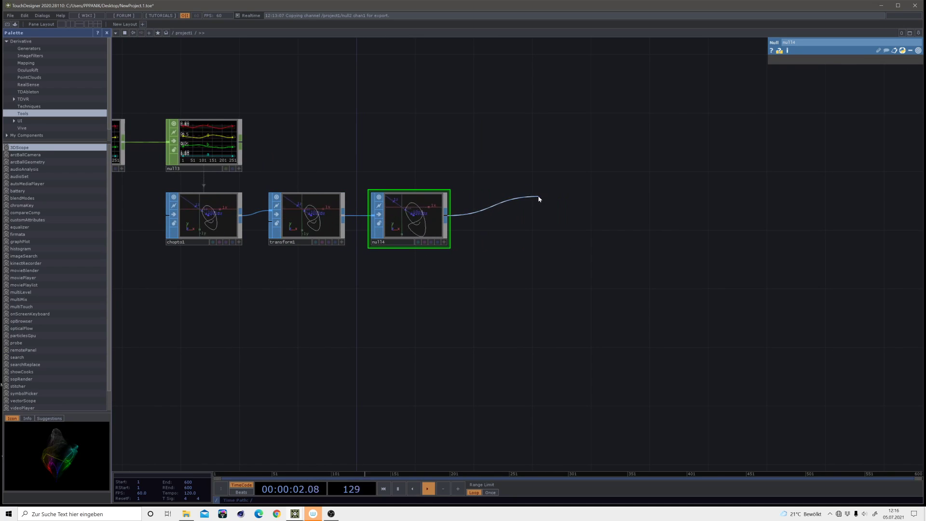
click(533, 198)
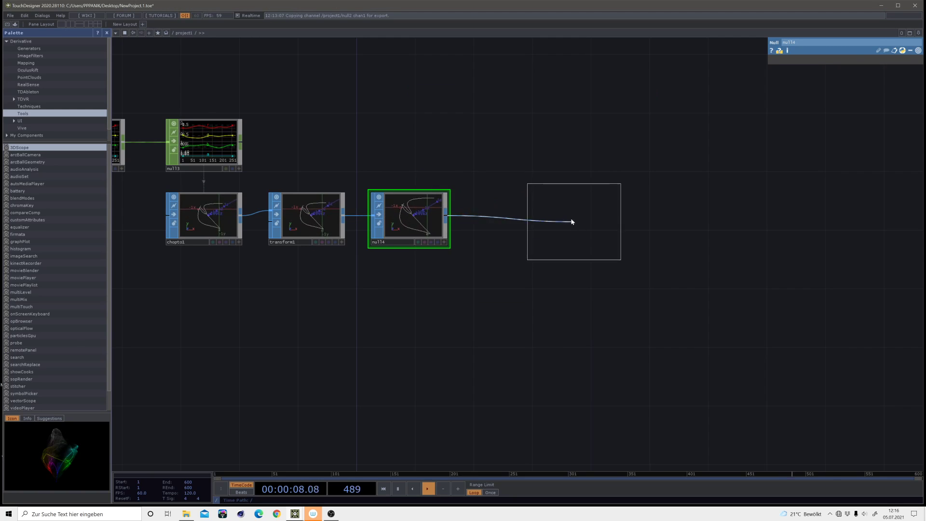
click(560, 212)
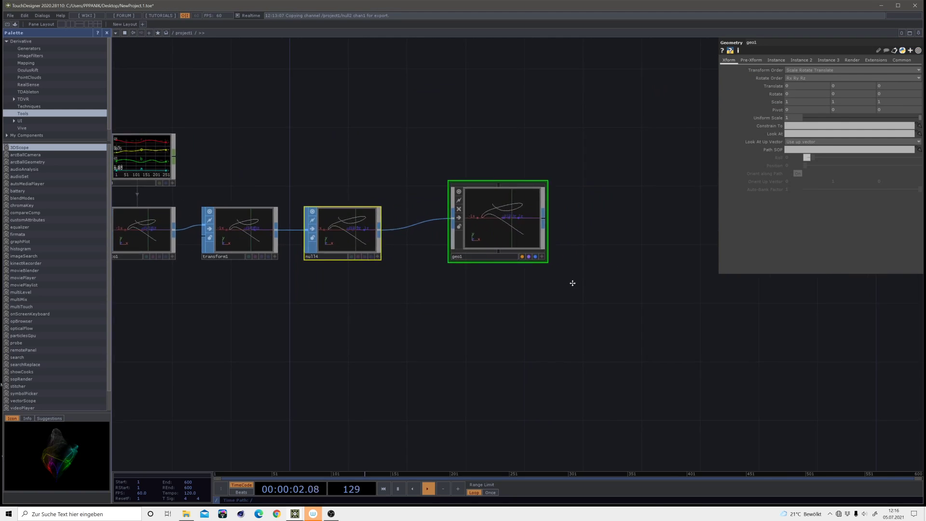
Add a Camera COMP and a Light COMP side by side above geo1
drag(573, 283, 519, 318)
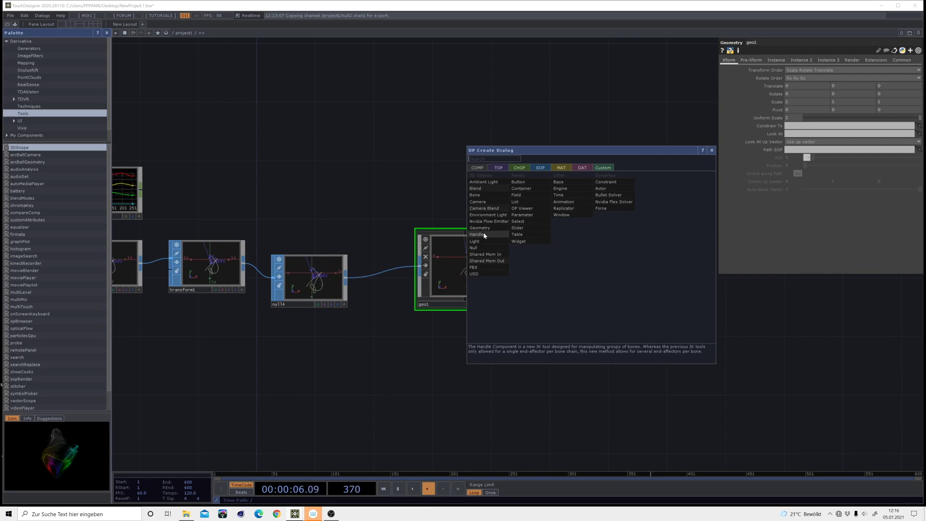
click(484, 202)
click(355, 161)
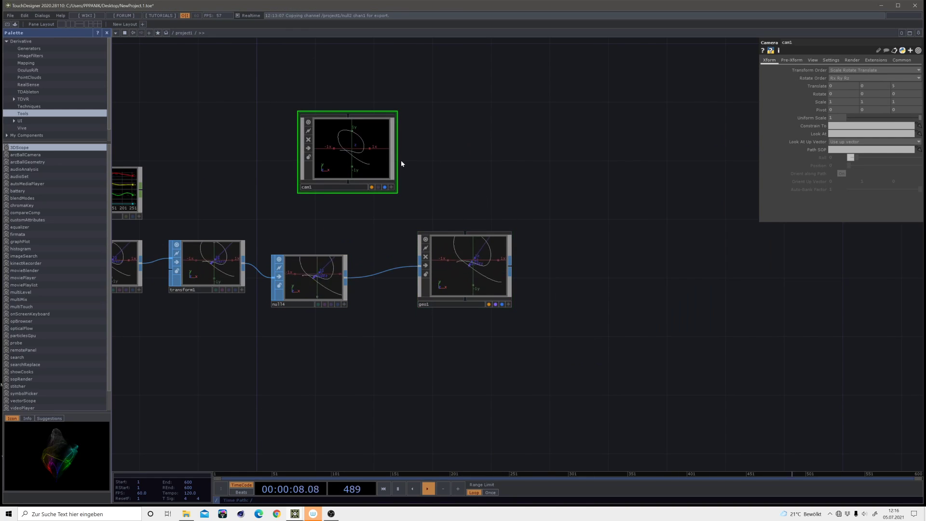
key(Tab)
click(301, 151)
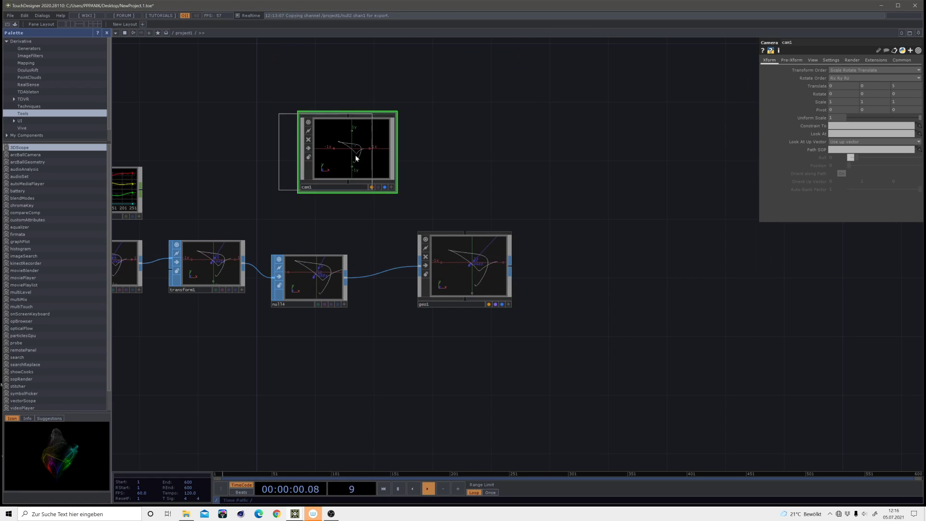
click(462, 155)
Add a Render TOP beside geo1 to render the geometry with the camera and light
key(Tab)
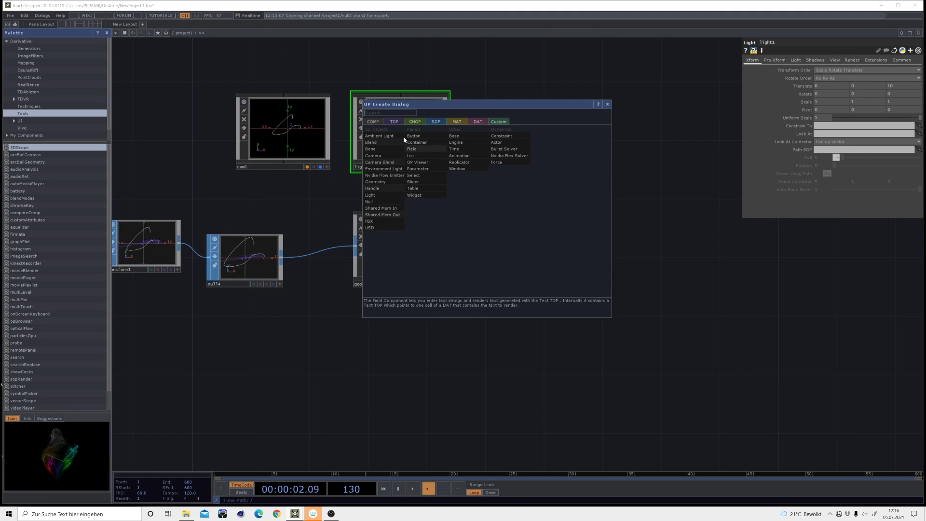
click(394, 122)
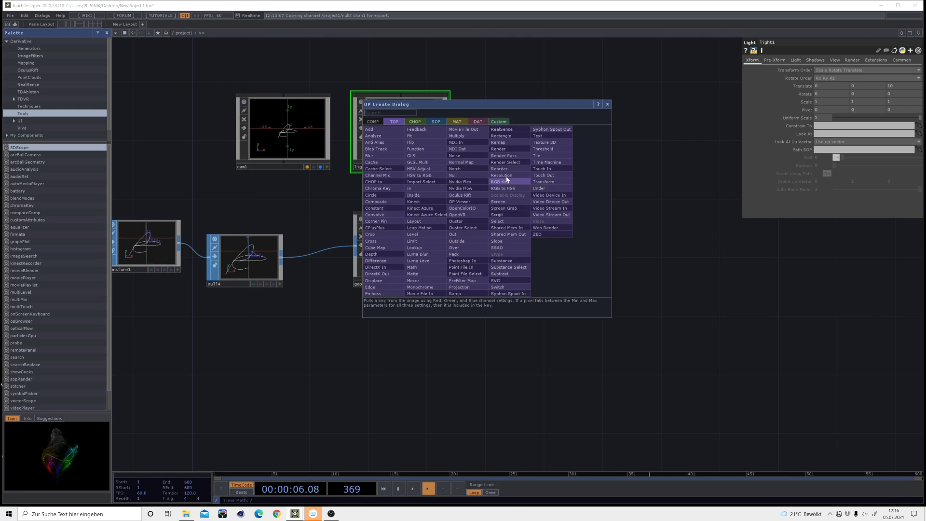
click(505, 150)
click(536, 250)
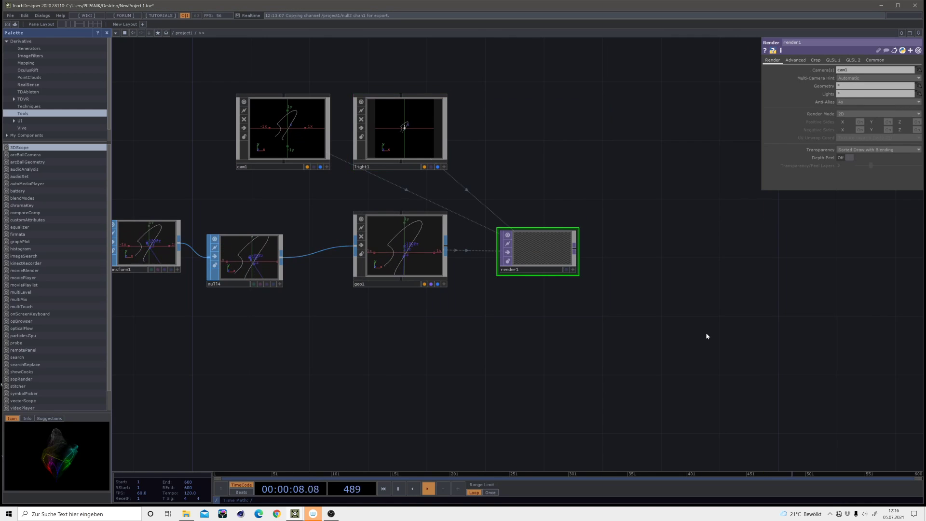
Add an RGB Key TOP fed by render1, well apart from it, and show its output in the network background
drag(583, 259, 420, 229)
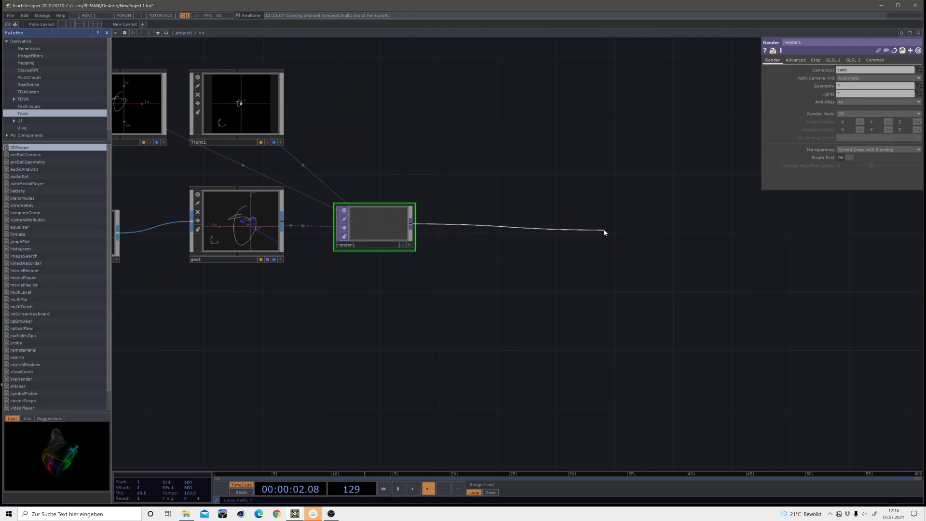
click(605, 232)
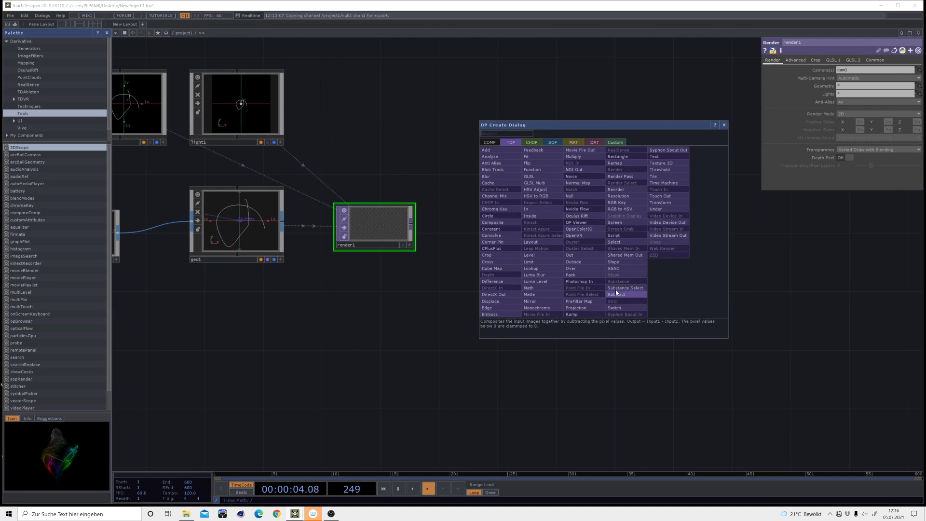
click(631, 202)
click(858, 228)
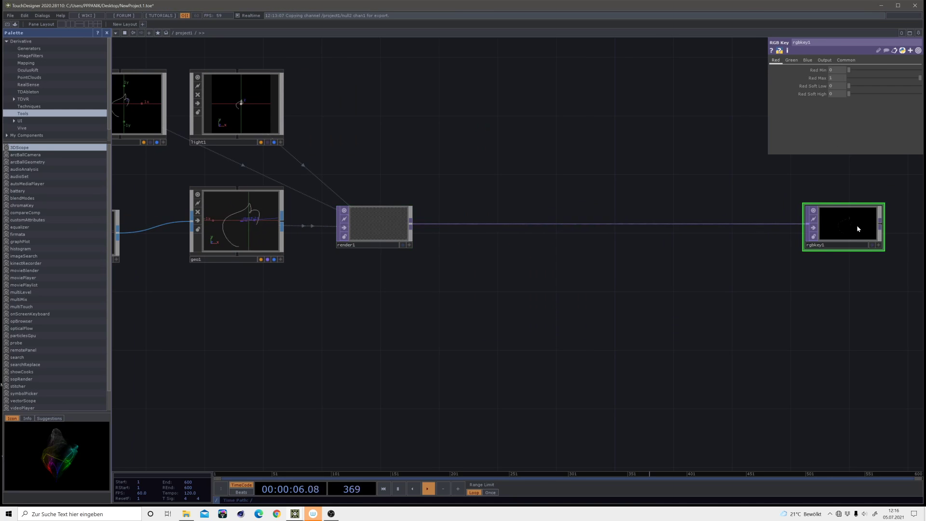
click(872, 245)
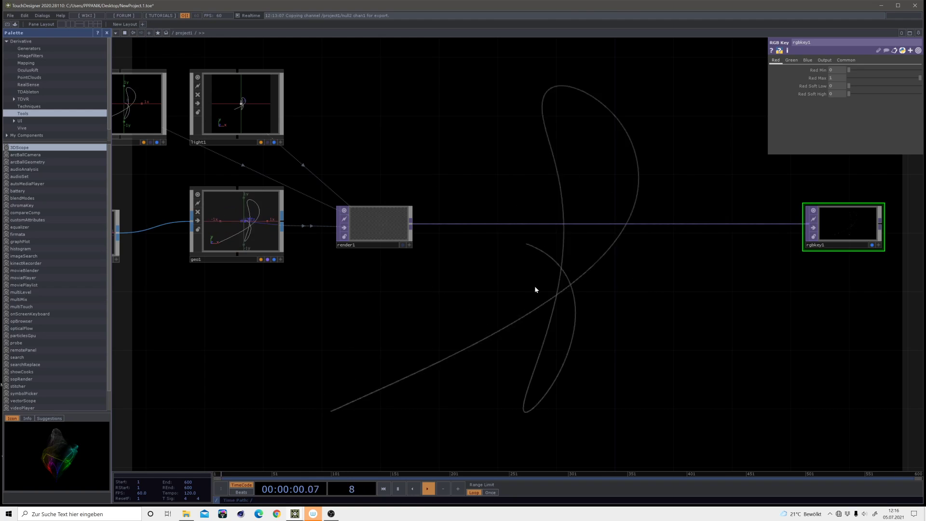
Show render1's common settings and copy the Resolution parameter from constant2
middle_drag(533, 289, 599, 346)
click(463, 268)
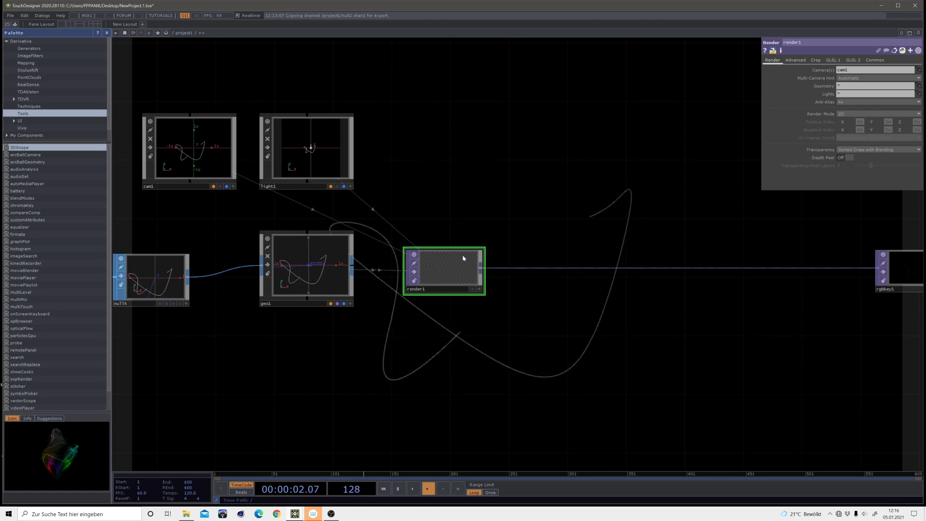
click(875, 60)
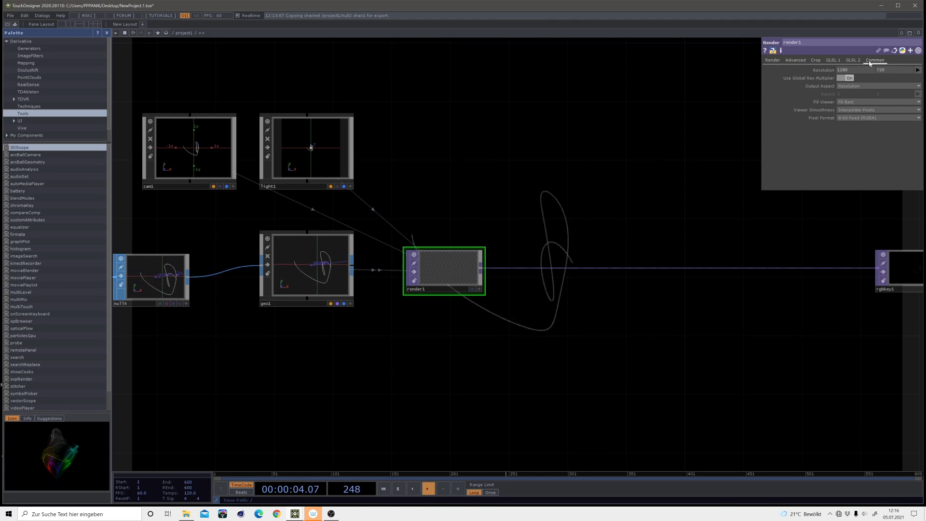
scroll(647, 231, down, 5)
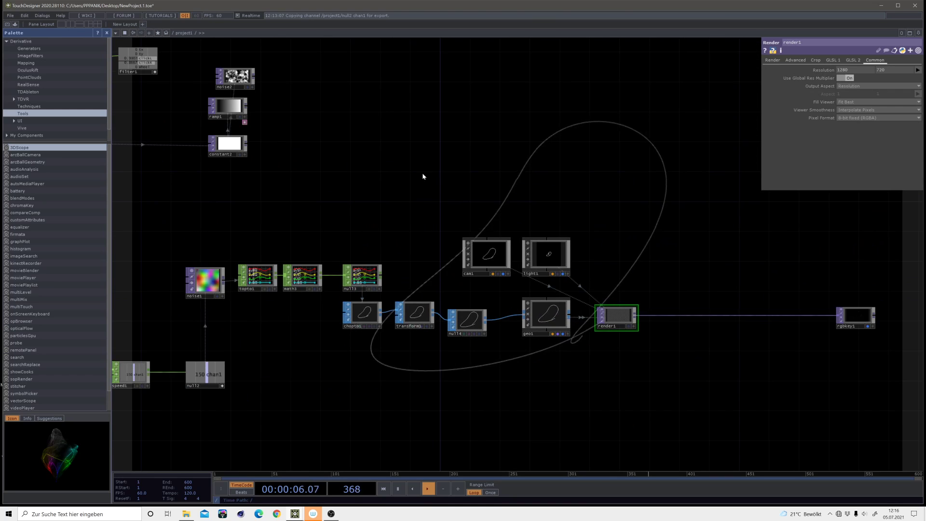
click(229, 143)
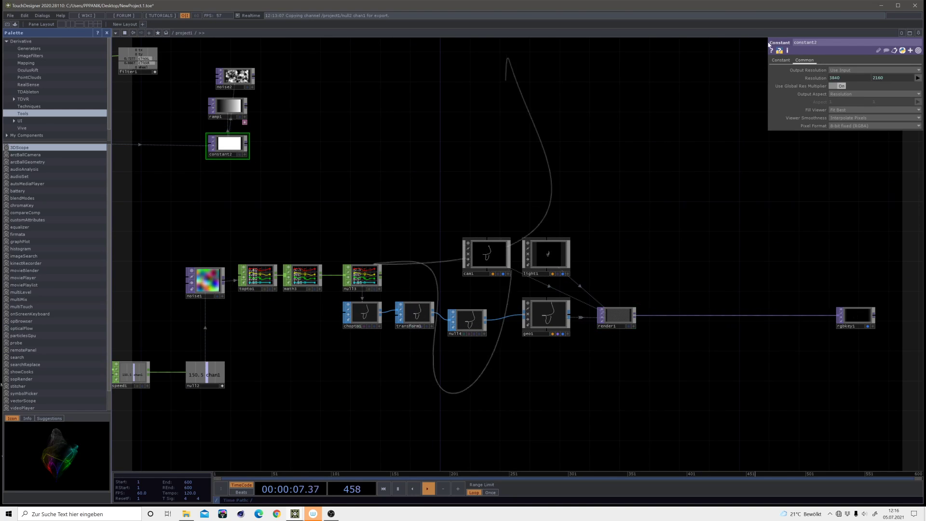
right_click(810, 75)
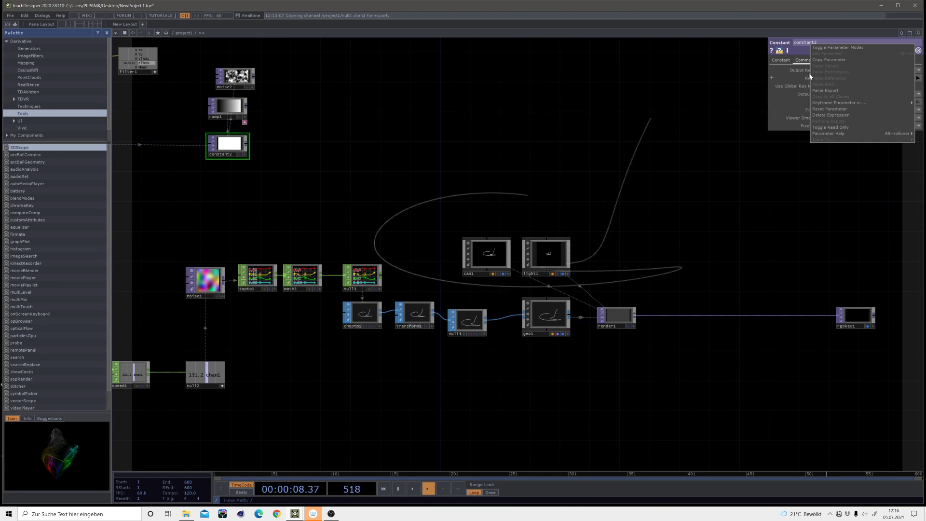
Paste the copied parameter as a reference into render1's Resolution, linking it to constant2
click(616, 316)
scroll(650, 303, up, 6)
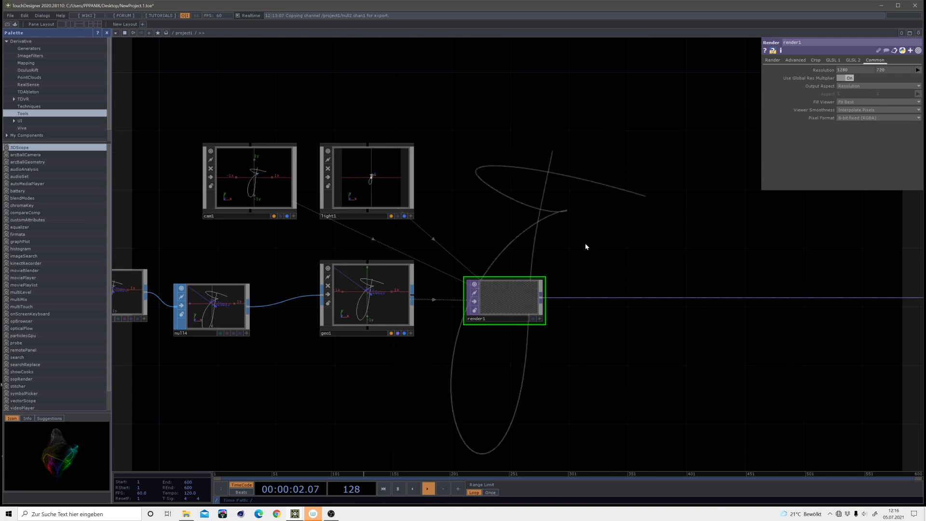
drag(533, 222, 612, 181)
scroll(612, 181, down, 4)
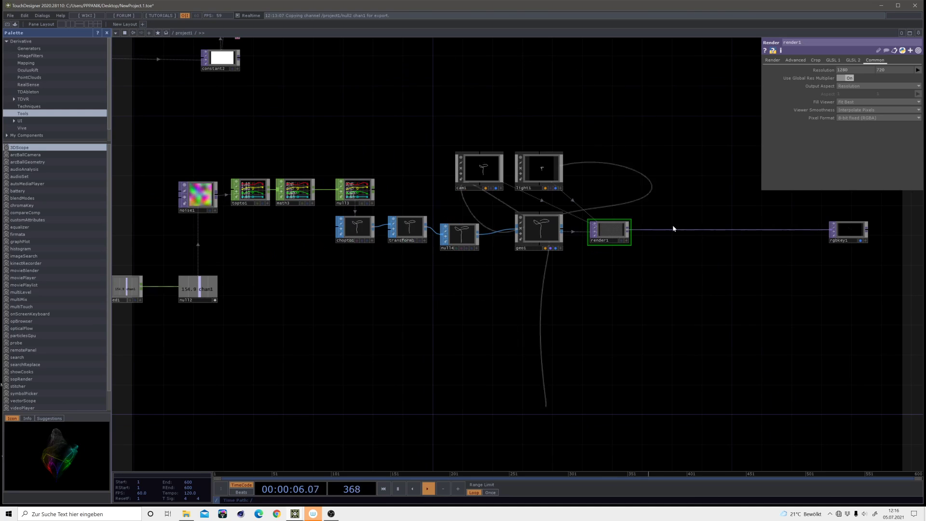
scroll(645, 215, up, 3)
scroll(645, 215, up, 2)
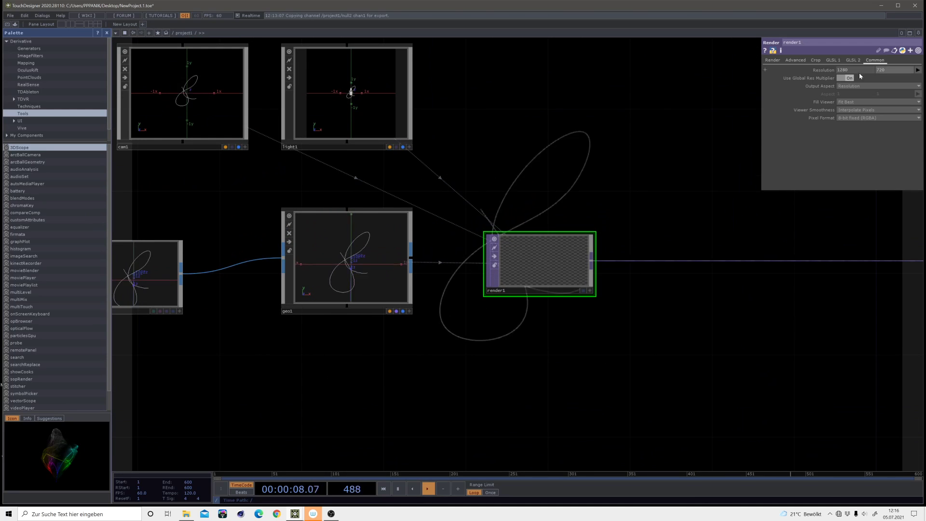
drag(619, 190, 757, 238)
scroll(756, 234, down, 3)
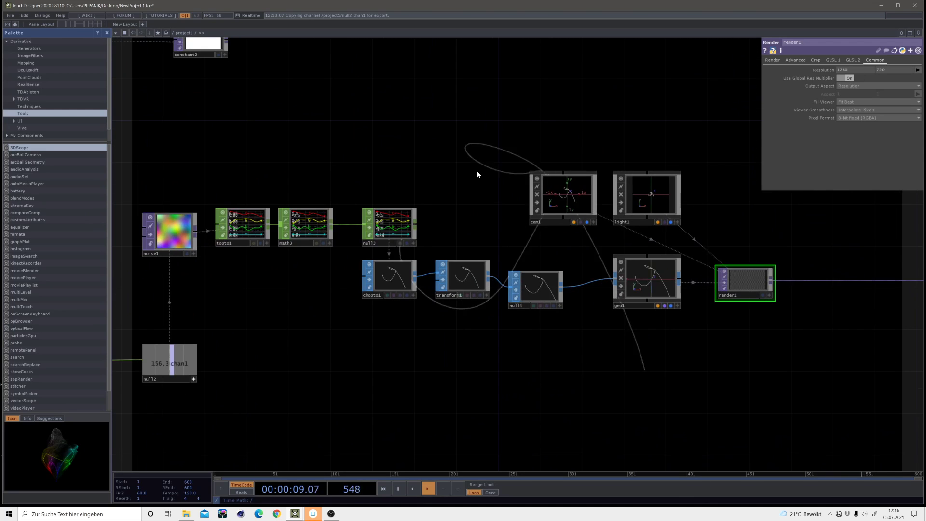
right_click(824, 70)
click(737, 72)
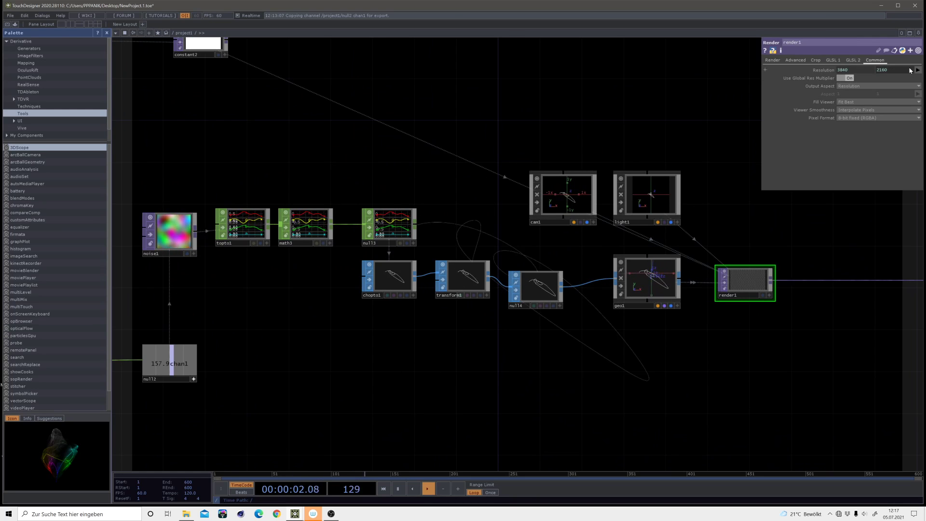
click(917, 70)
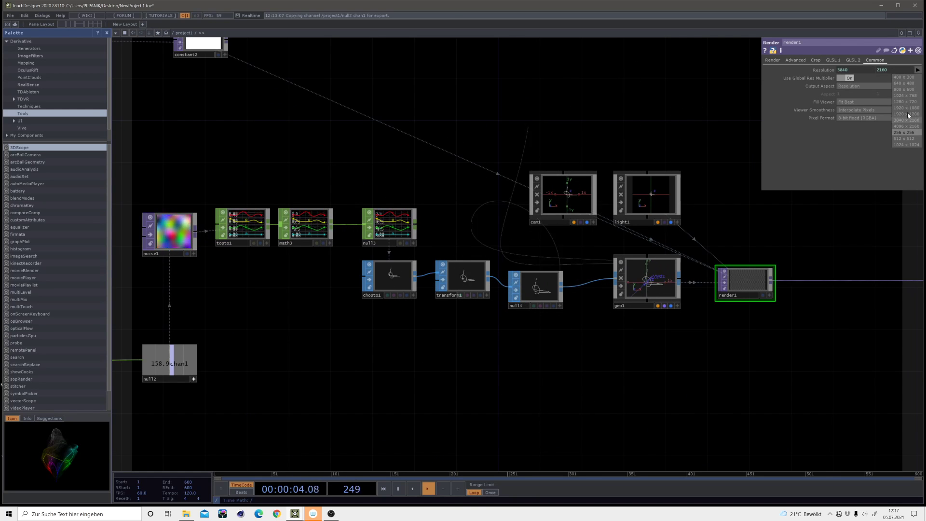
click(869, 240)
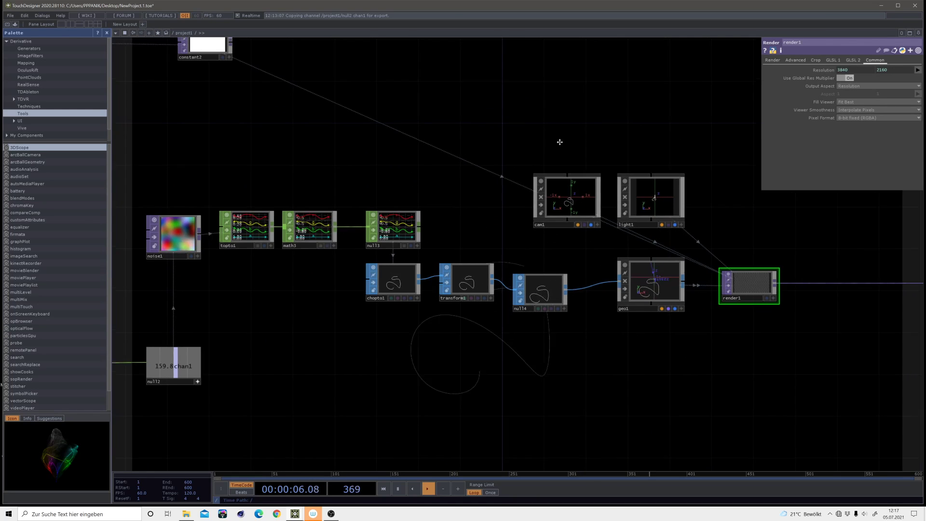
Select the resolution component and try out its Index setting, ending at 0
key(h)
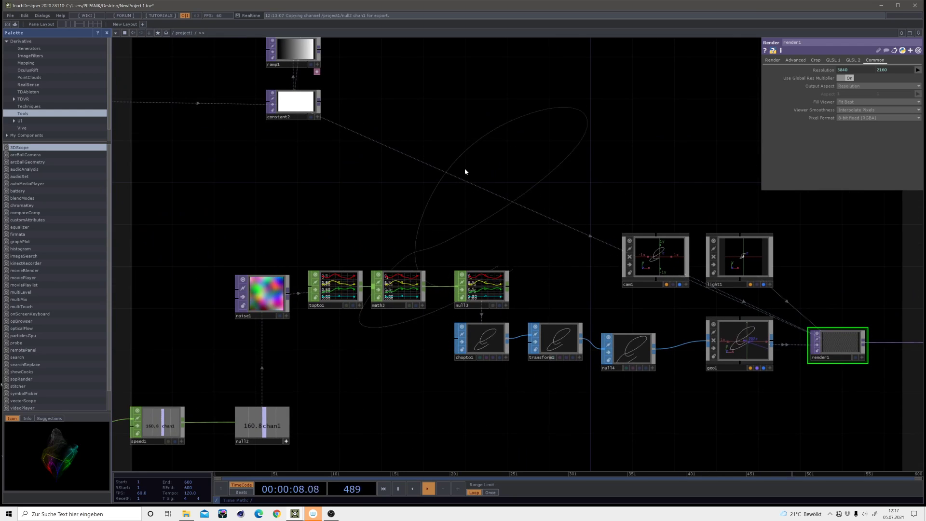
drag(475, 164, 676, 176)
scroll(675, 176, down, 2)
click(348, 139)
drag(592, 183, 309, 121)
scroll(639, 211, up, 4)
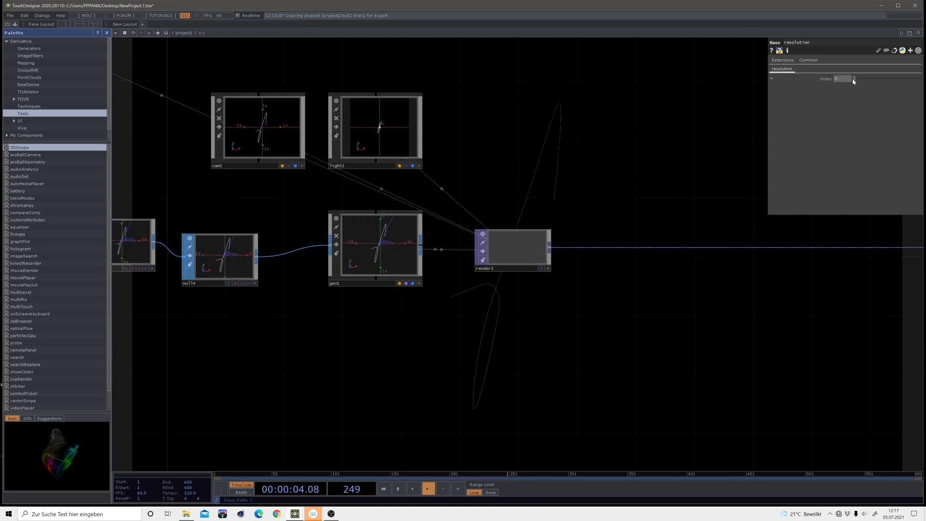
drag(860, 78, 840, 88)
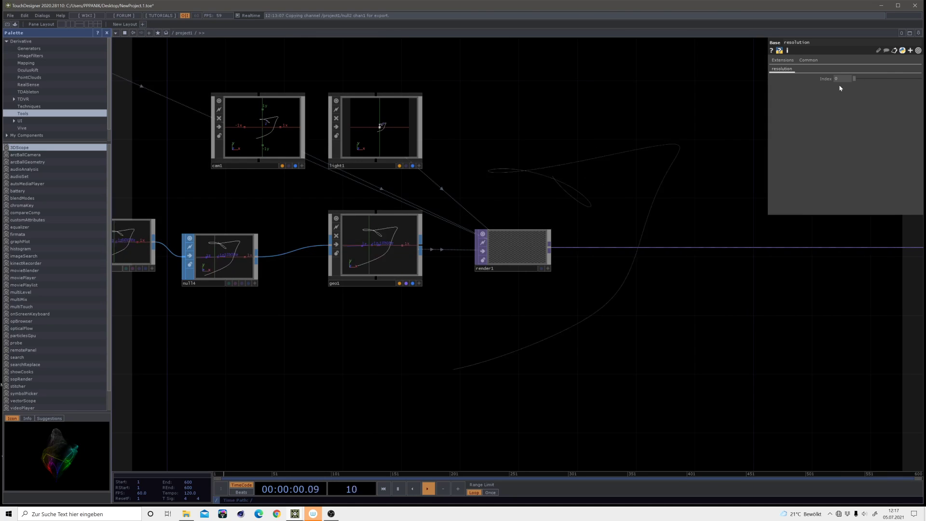
Examine the network links from the resolution component through constant2 and the geometry chain to render1 and rgbkey1
scroll(731, 246, down, 5)
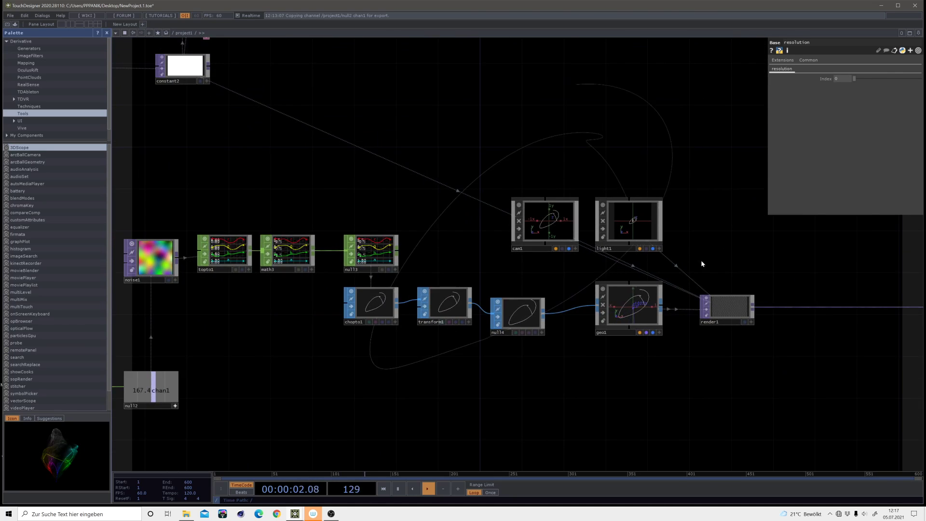
drag(383, 157, 598, 167)
scroll(459, 167, down, 2)
scroll(558, 222, down, 2)
drag(459, 167, 573, 231)
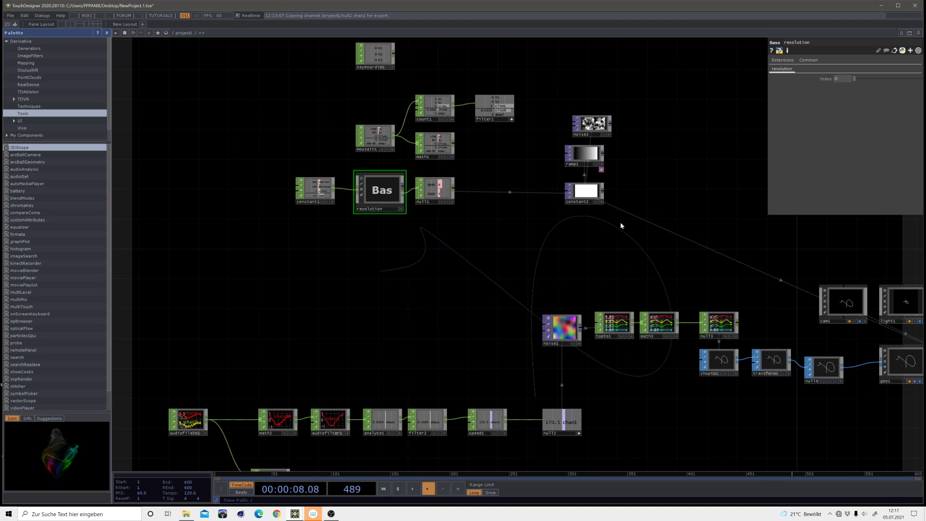
drag(717, 242, 361, 89)
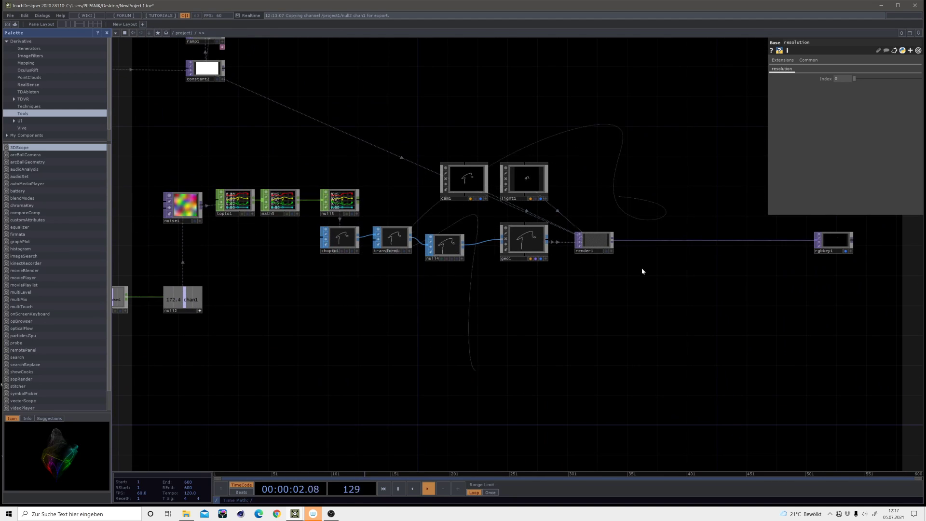
drag(355, 132, 702, 251)
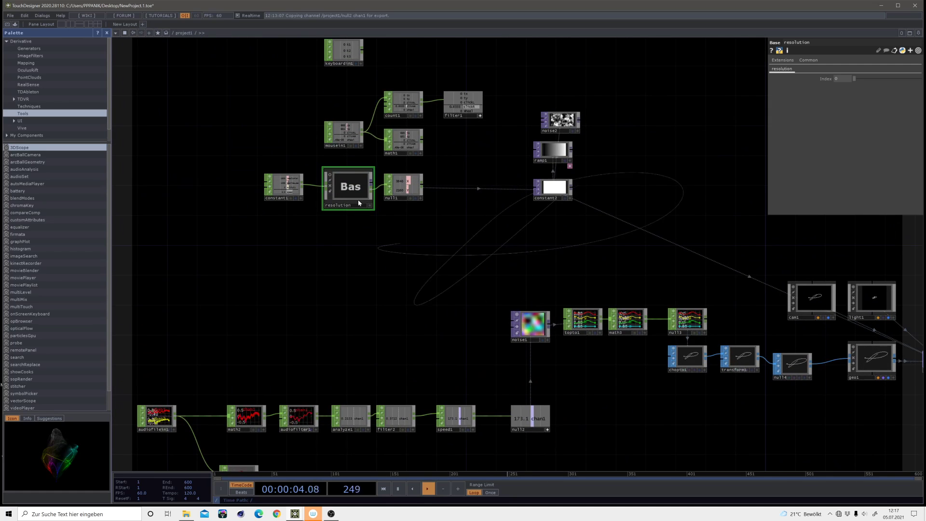
drag(899, 313, 594, 221)
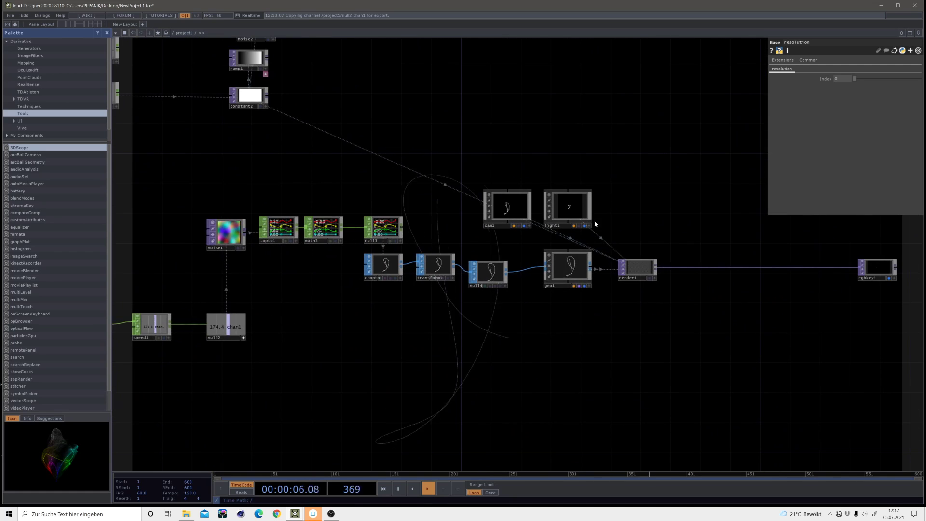
drag(641, 310, 407, 240)
scroll(441, 172, up, 3)
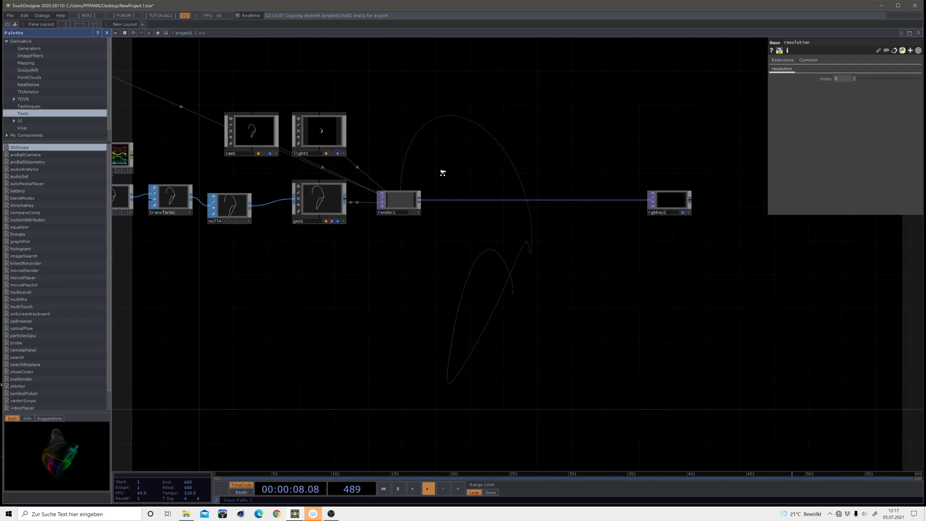
scroll(435, 162, up, 3)
mouse_move(444, 289)
mouse_down()
mouse_move(572, 314)
mouse_move(452, 299)
mouse_up()
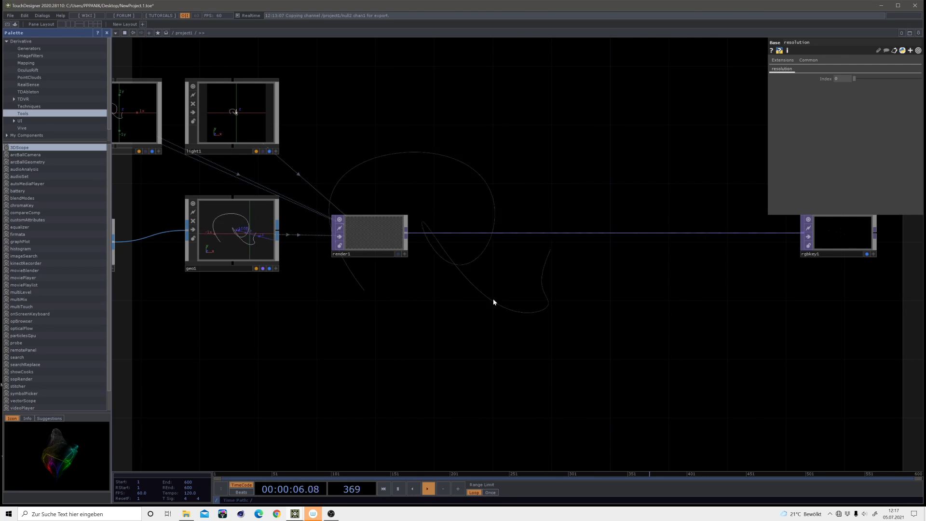
drag(510, 306, 730, 373)
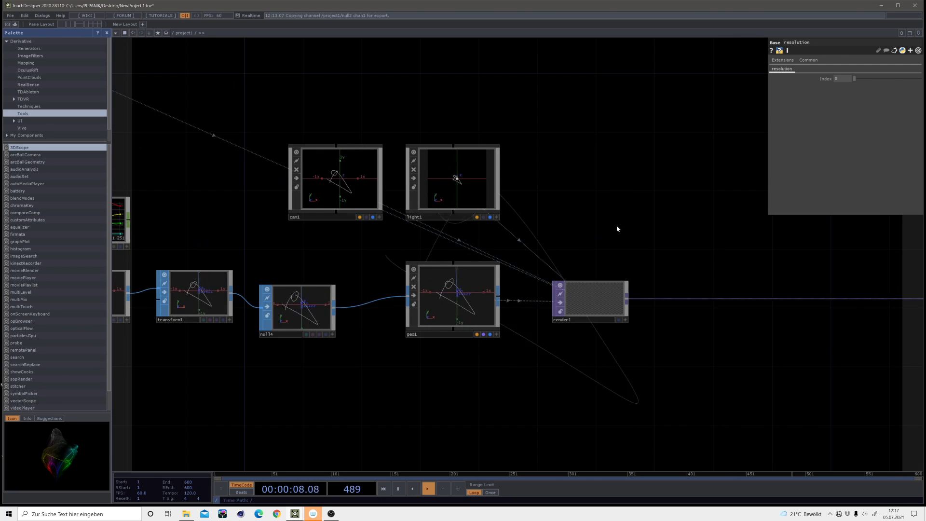
drag(521, 364, 434, 359)
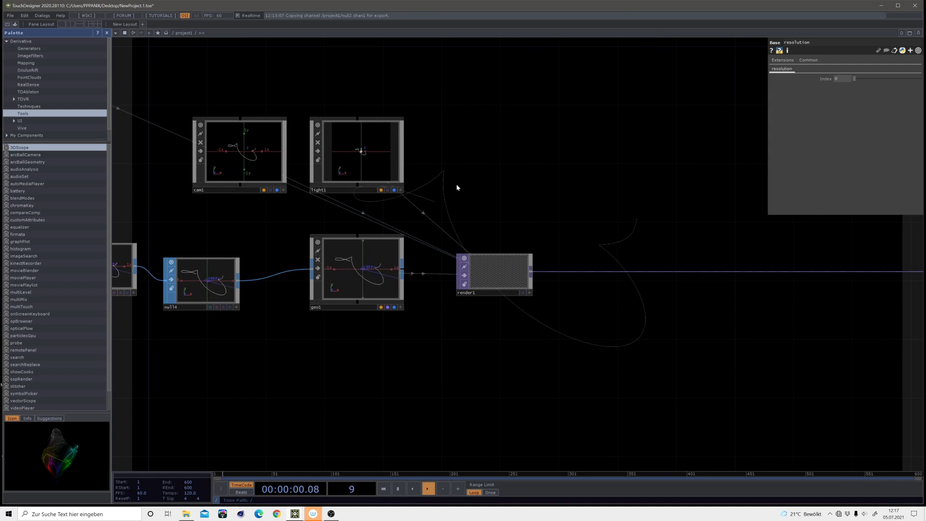
Move cam1 and light1 away from render1 to free space above geo1
mouse_move(515, 226)
mouse_down()
mouse_move(506, 268)
mouse_move(513, 240)
mouse_up()
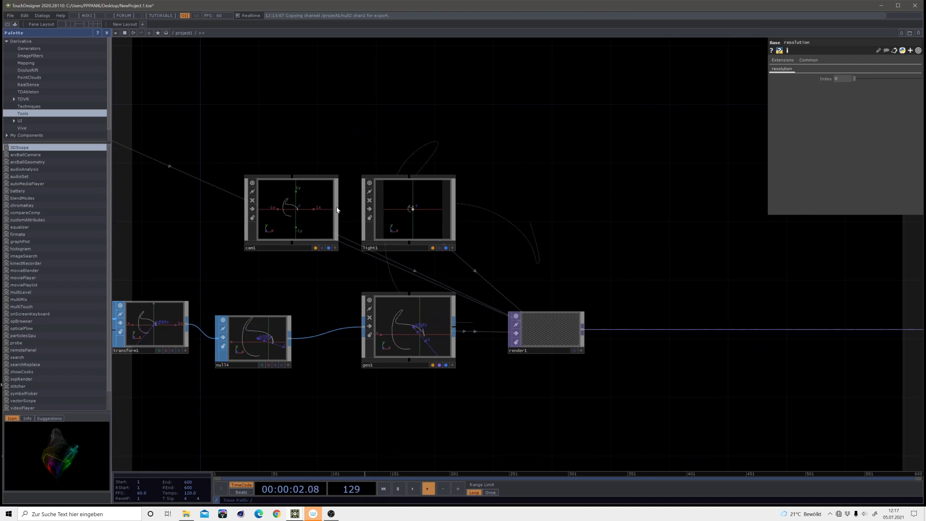
drag(307, 216, 233, 202)
drag(416, 219, 341, 206)
Add a Constant MAT beside light1 and assign it to geo1 as its material
key(Tab)
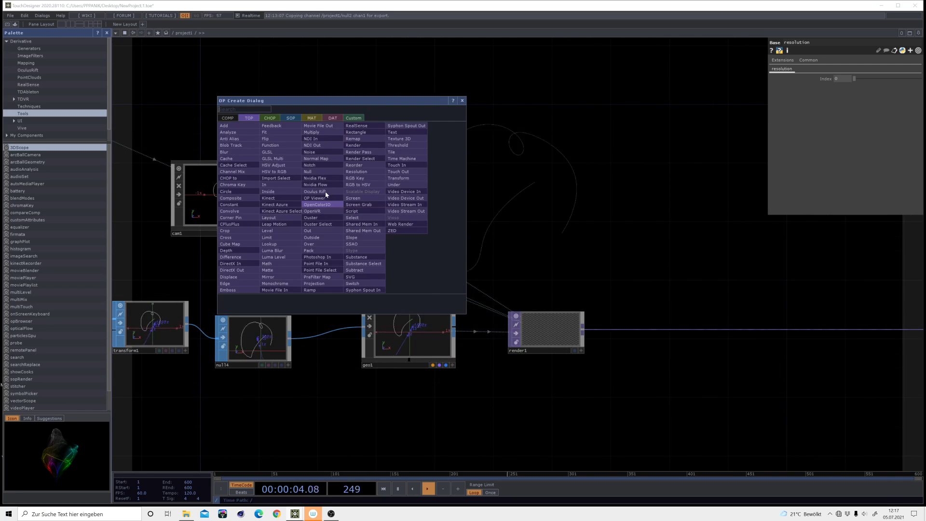
click(312, 118)
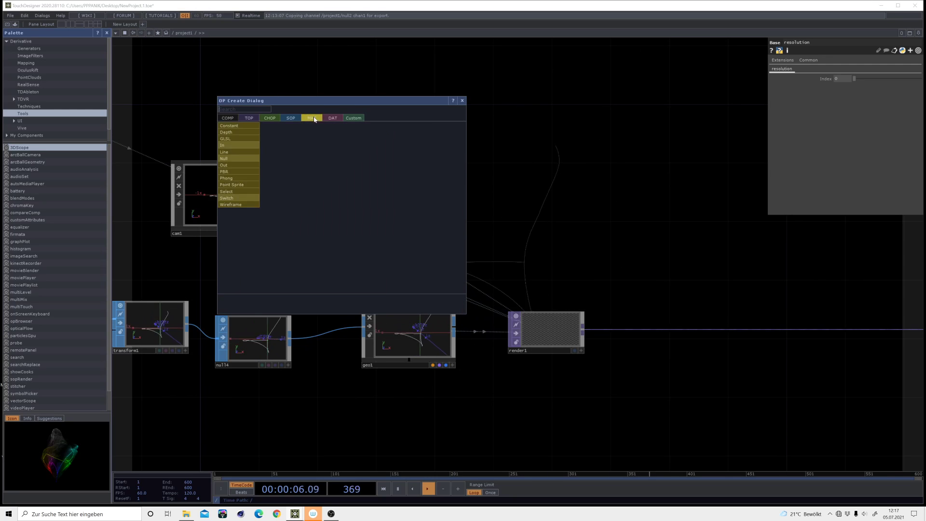
click(232, 126)
click(458, 193)
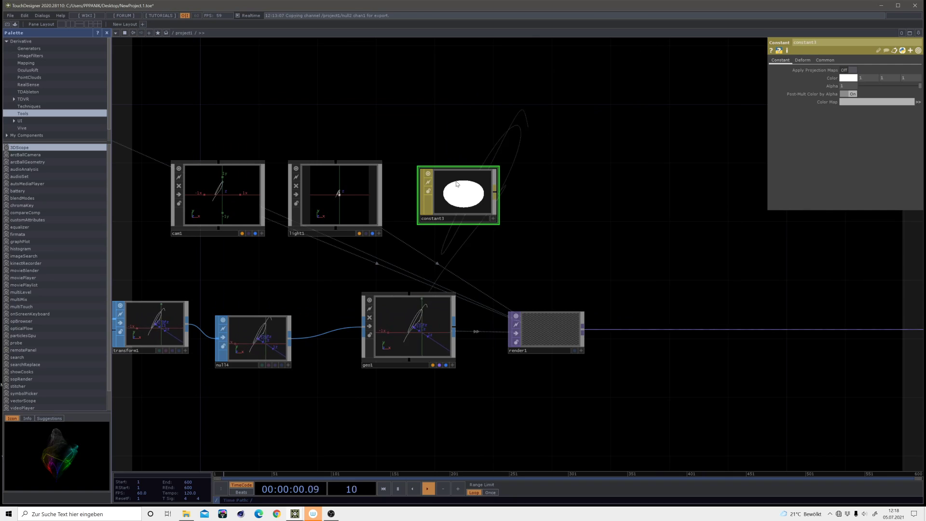
drag(483, 190, 417, 314)
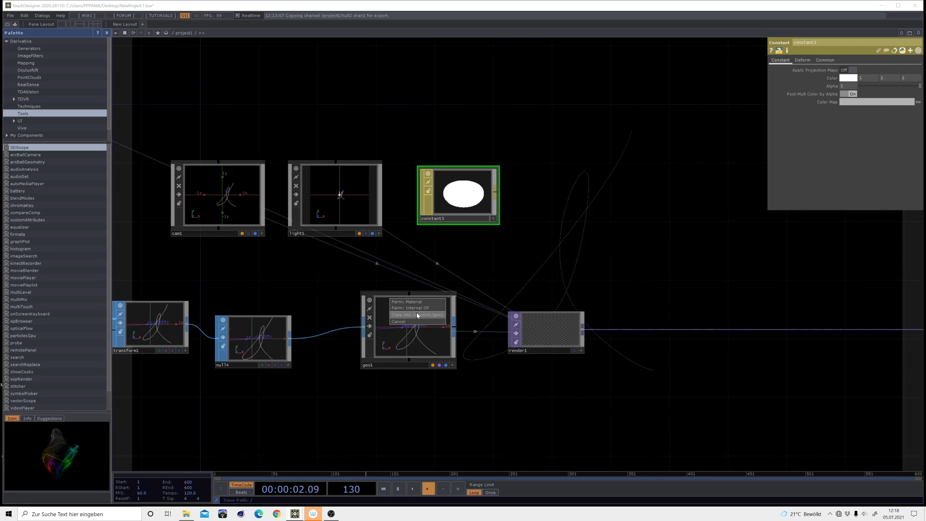
click(407, 302)
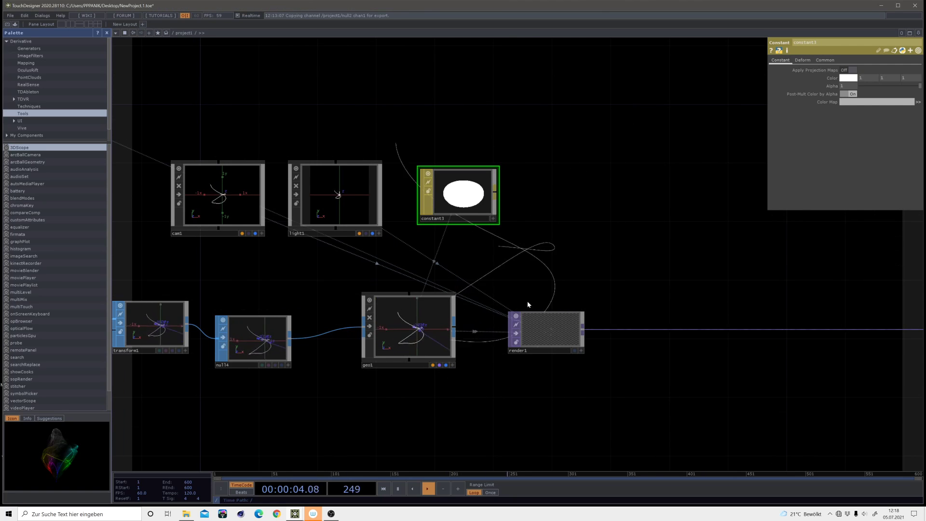
Insert a Null TOP into the connection between render1 and rgbkey1
drag(613, 267, 580, 219)
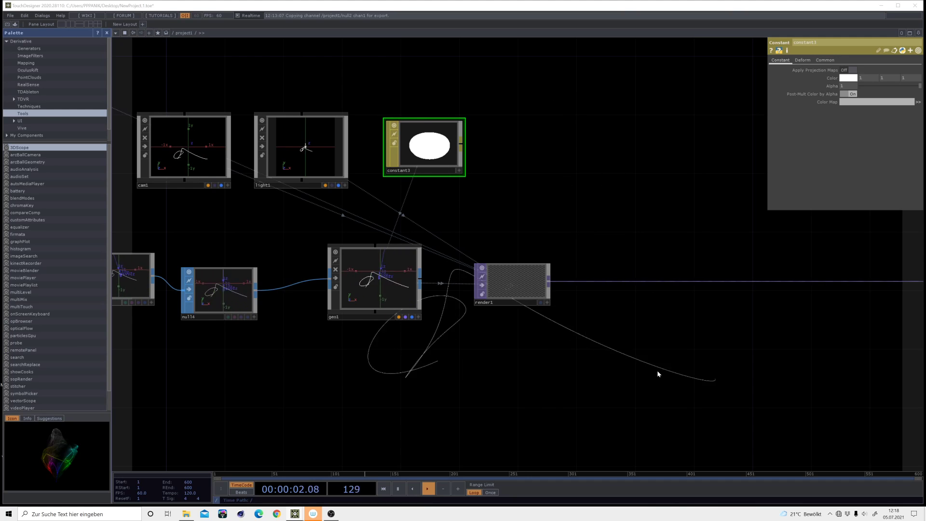
right_click(606, 283)
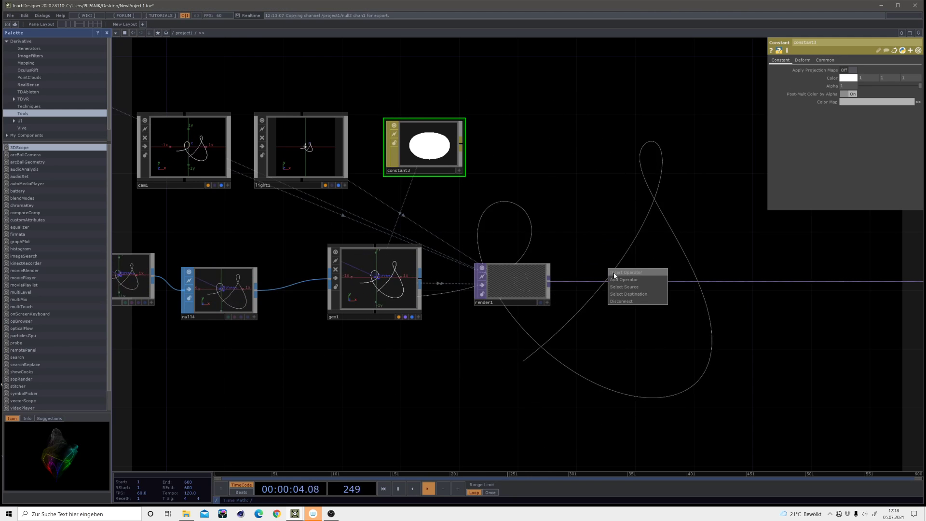
click(622, 274)
click(580, 239)
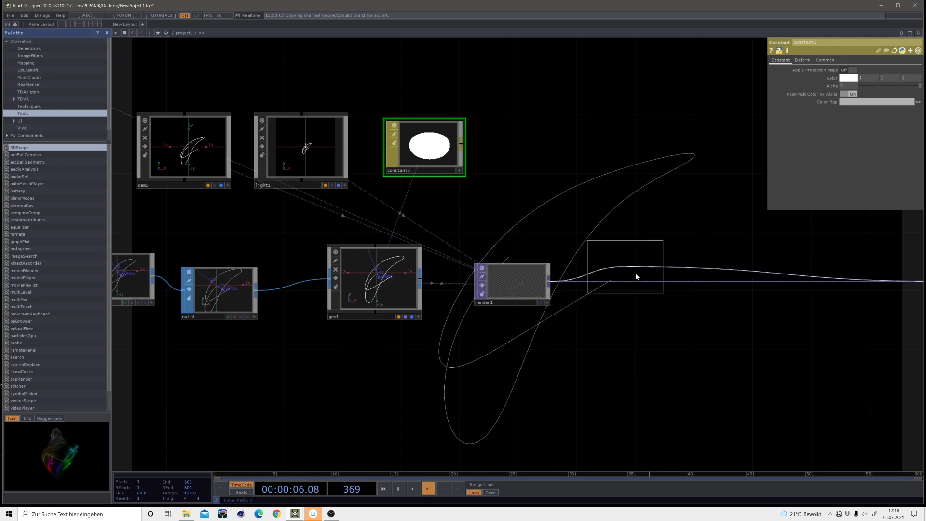
click(644, 285)
Move rgbkey1 farther from null5 to leave room for more operators between them
middle_drag(779, 334, 319, 299)
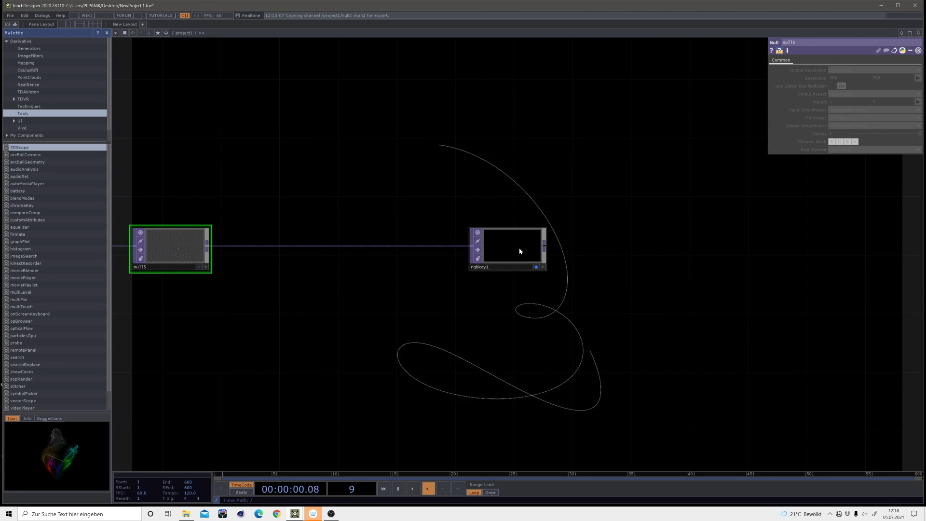
drag(519, 250, 867, 236)
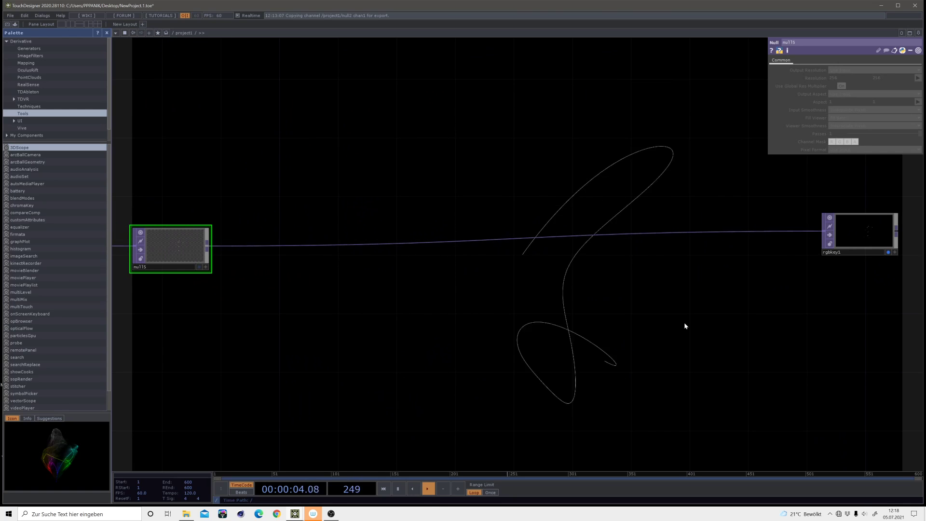
middle_drag(285, 307, 321, 300)
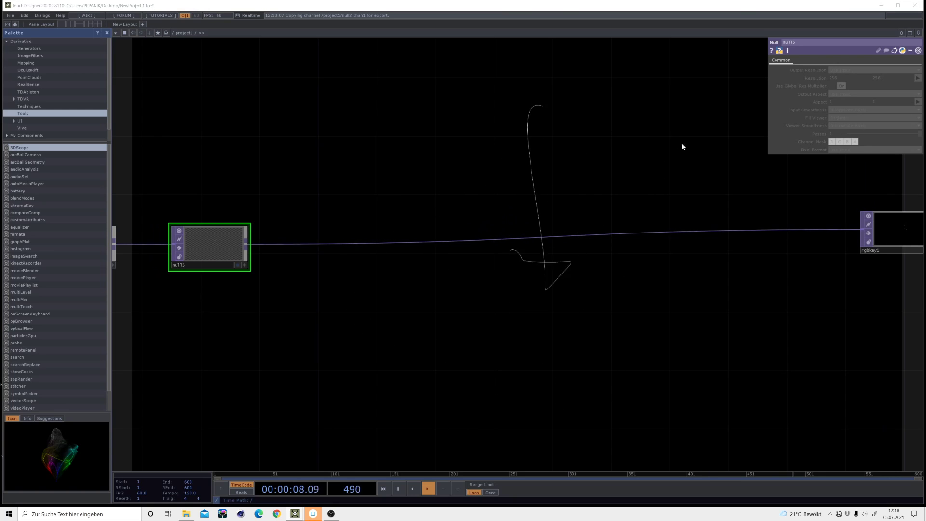
Insert a Level TOP after null5 and set Brightness 1 to 2, Gamma 1 to 3 and Contrast to 5
right_click(369, 244)
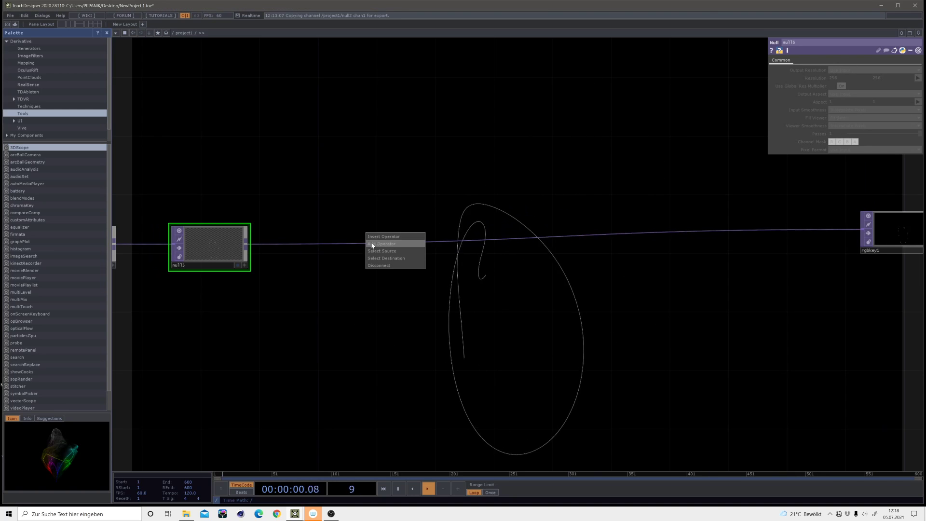
click(376, 242)
click(311, 264)
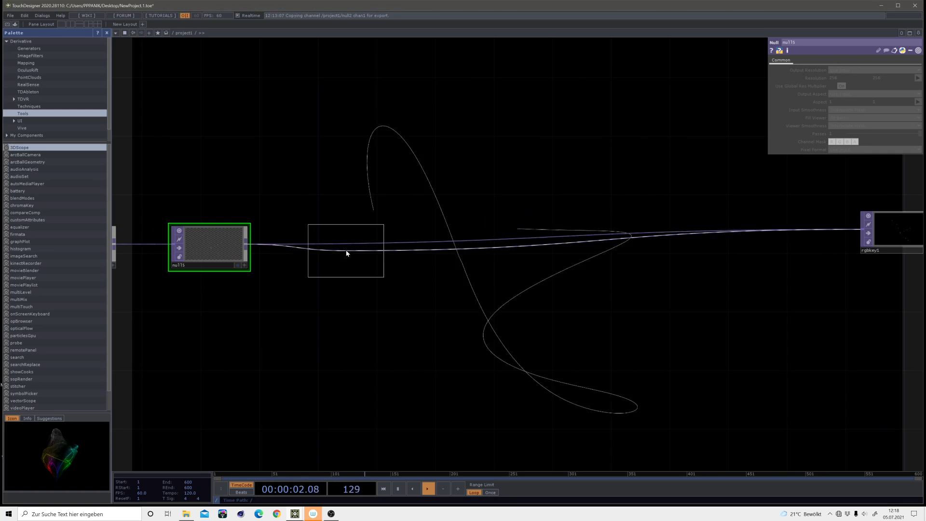
click(340, 266)
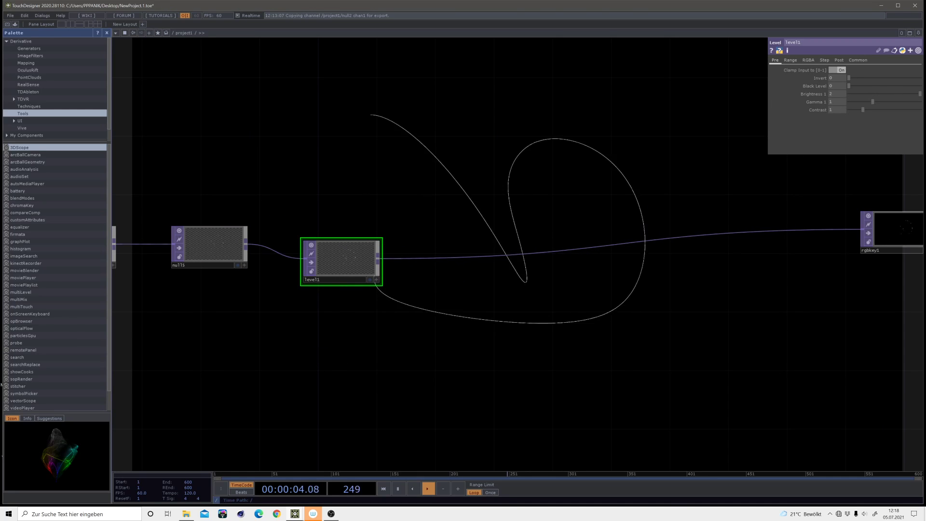
drag(884, 93, 861, 126)
key(ctrl+z)
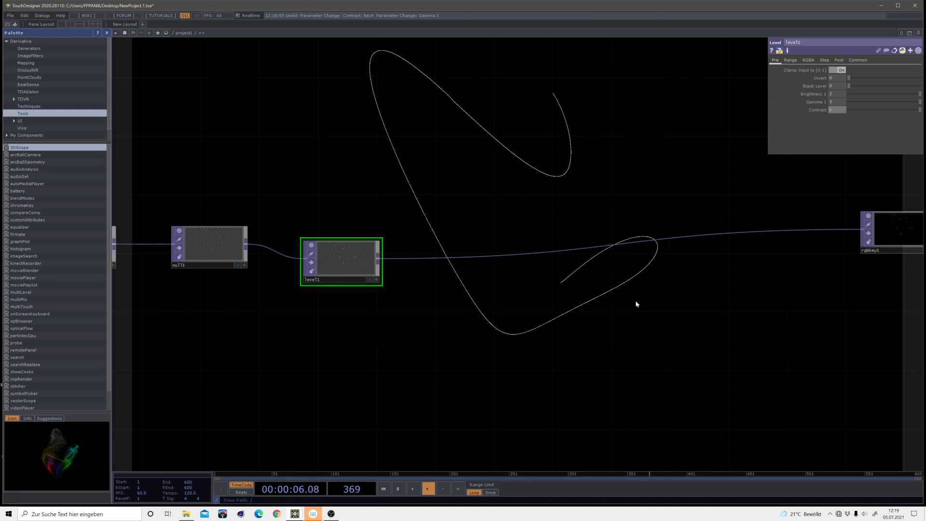
Insert a Blur TOP between level1 and rgbkey1 and set its Filter Size to 11
right_click(482, 257)
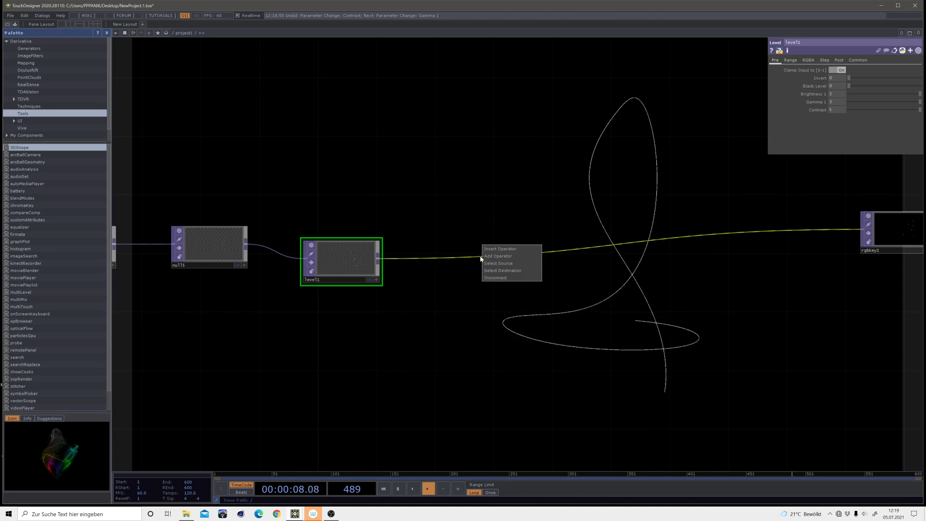
click(487, 250)
click(374, 203)
click(518, 225)
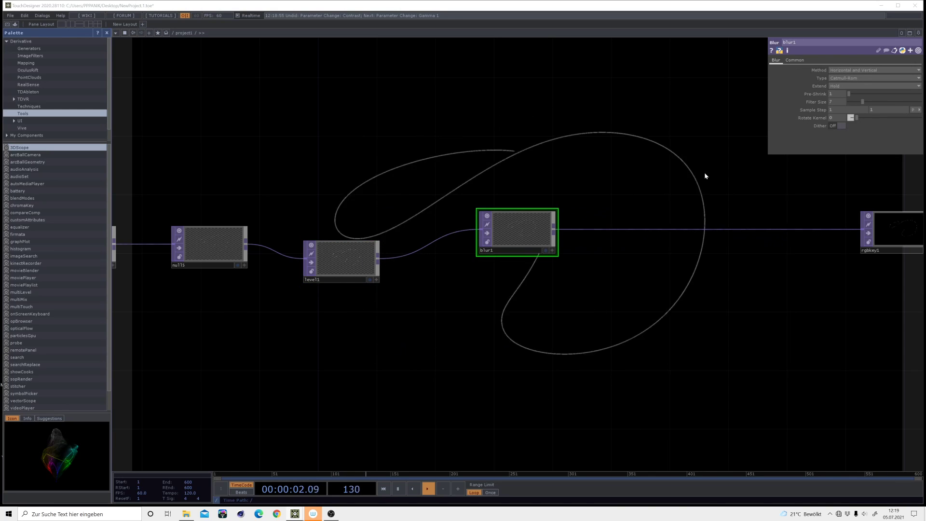
drag(863, 102, 872, 102)
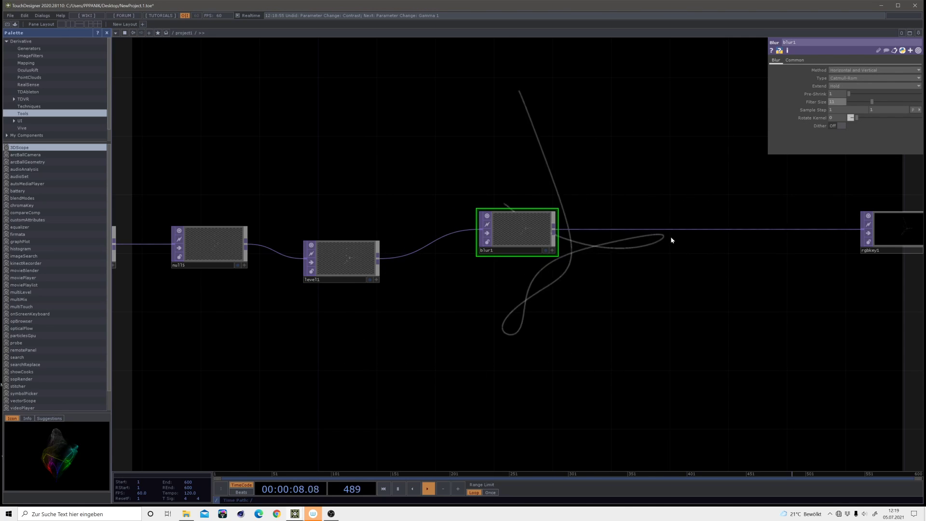
Insert a Threshold TOP between blur1 and rgbkey1 and set its Threshold to 0.03
right_click(655, 229)
click(664, 223)
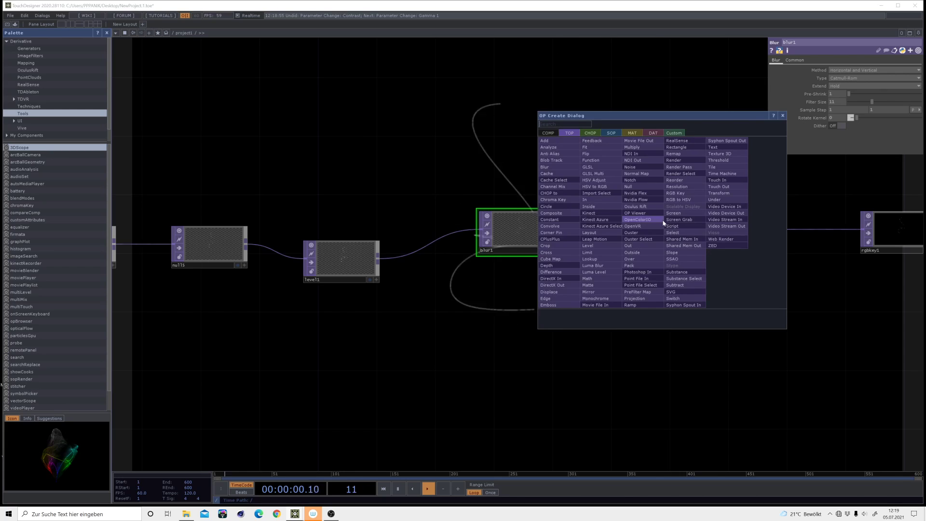
click(718, 160)
click(672, 209)
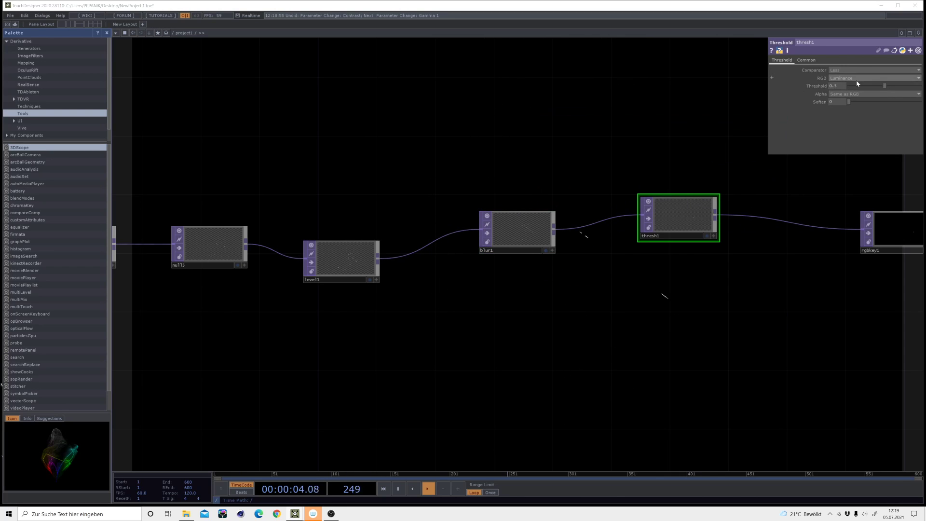
drag(856, 85, 824, 91)
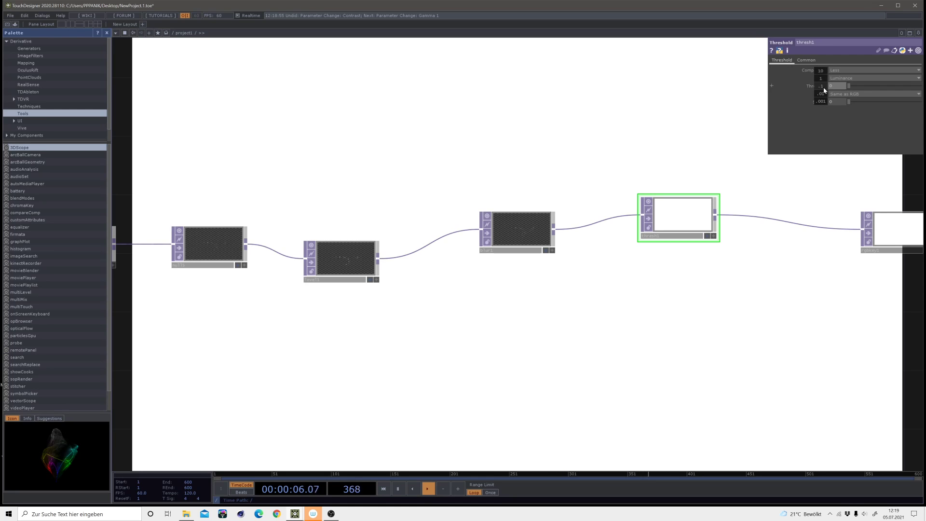
middle_drag(825, 95, 823, 72)
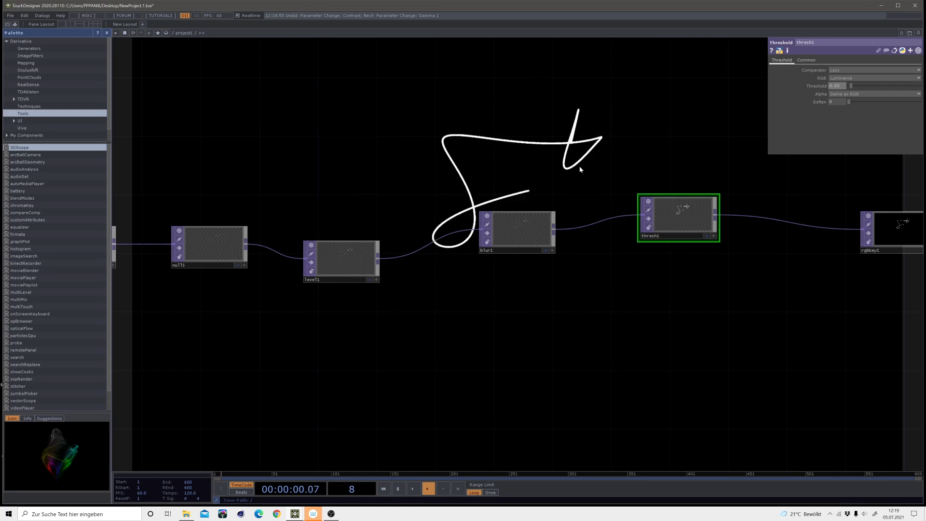
Move rgbkey1 farther from thresh1 to leave room between them, and align thresh1 with blur1
drag(559, 323, 502, 284)
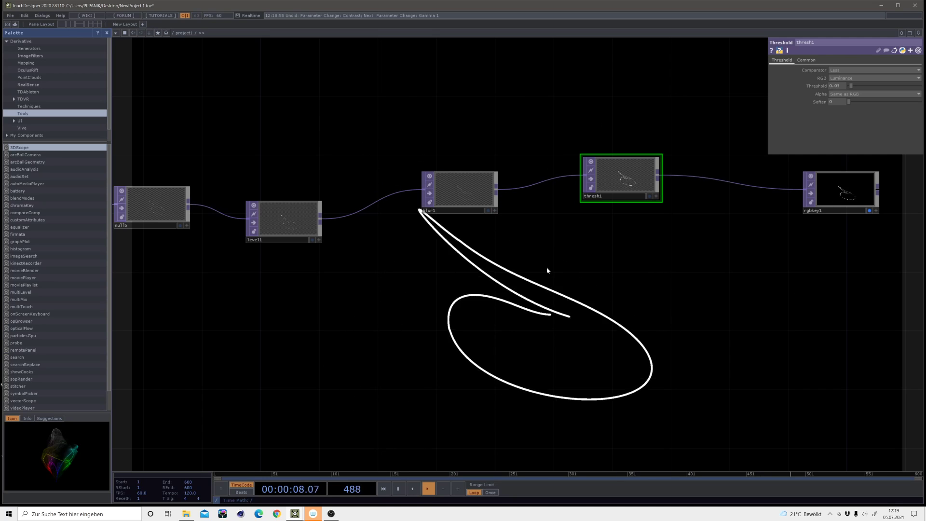
scroll(553, 271, down, 2)
drag(552, 271, 523, 231)
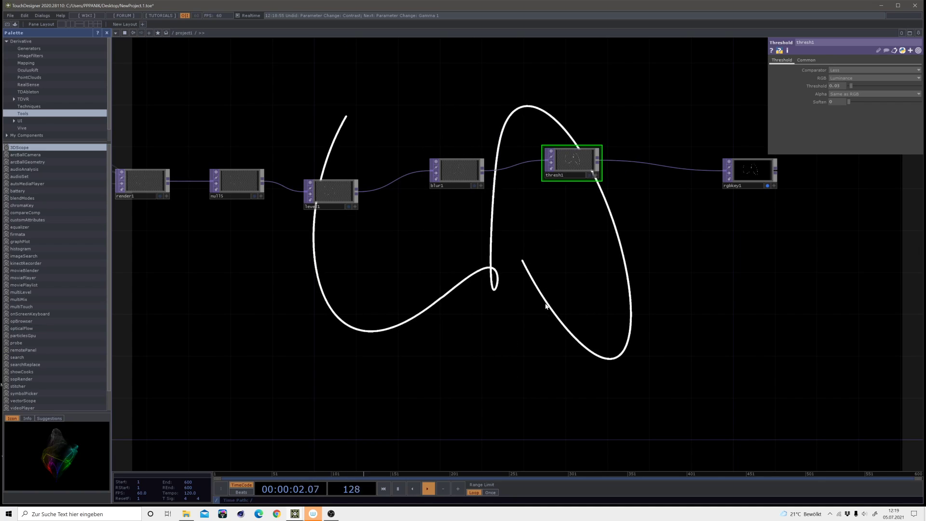
drag(467, 236, 339, 233)
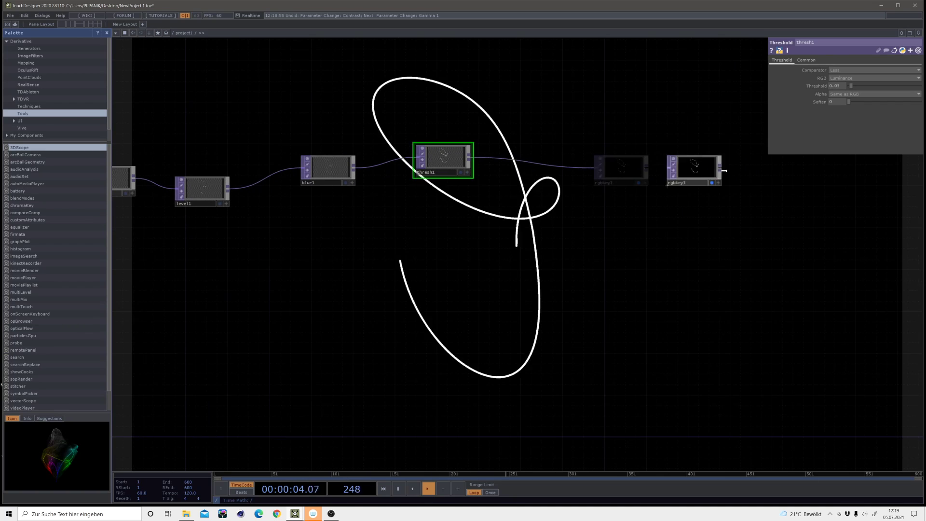
drag(724, 171, 755, 171)
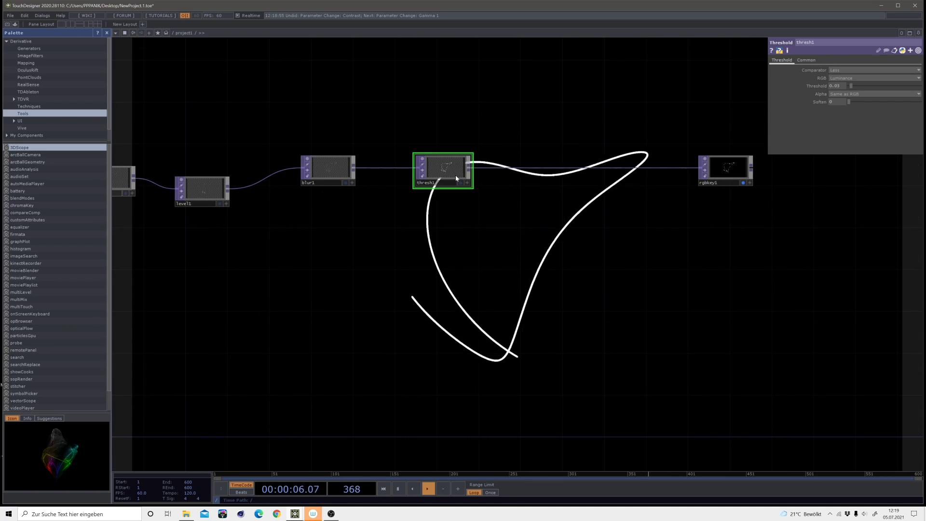
Branch a Noise TOP off thresh1 and place it below the main TOP chain
drag(473, 250, 471, 248)
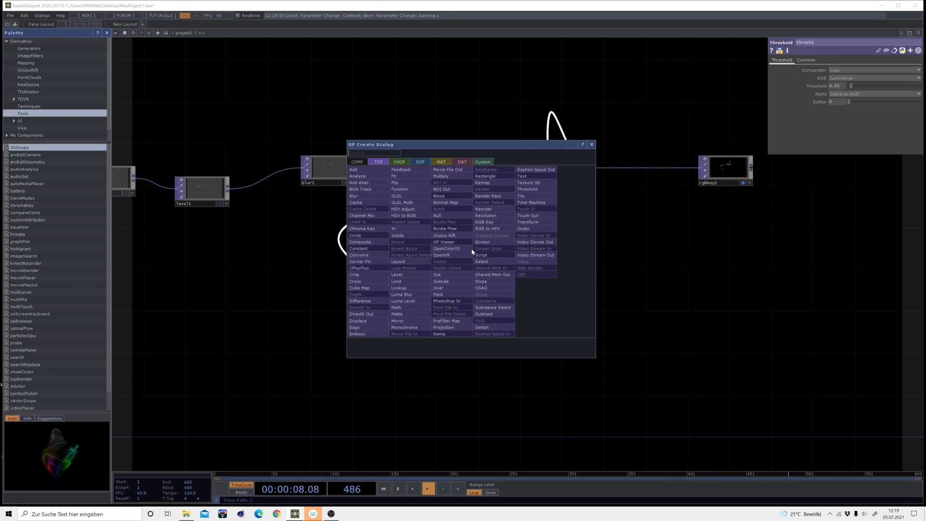
click(453, 188)
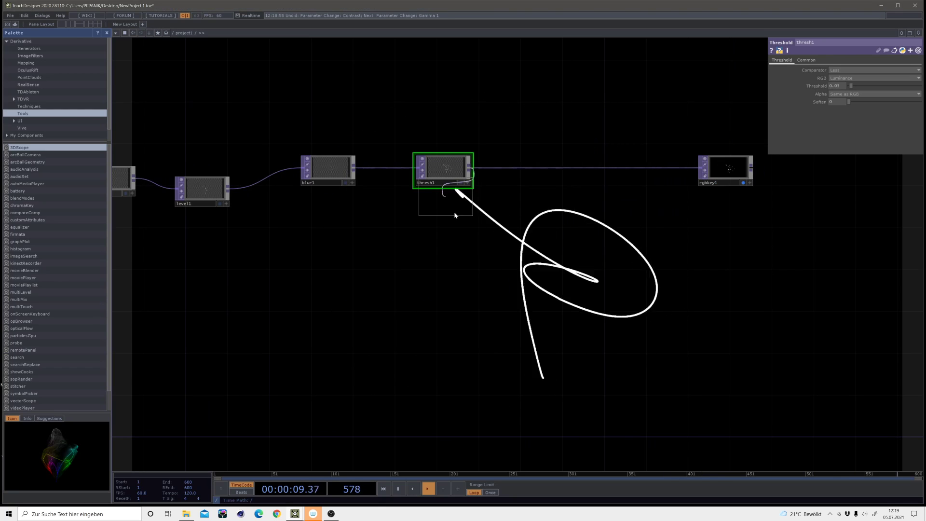
click(461, 280)
Connect thresh1 to noise3's second input as well, and set noise3 to 32-bit float (RGBA), Simplex 3D (GPU) and Monochrome off
click(822, 61)
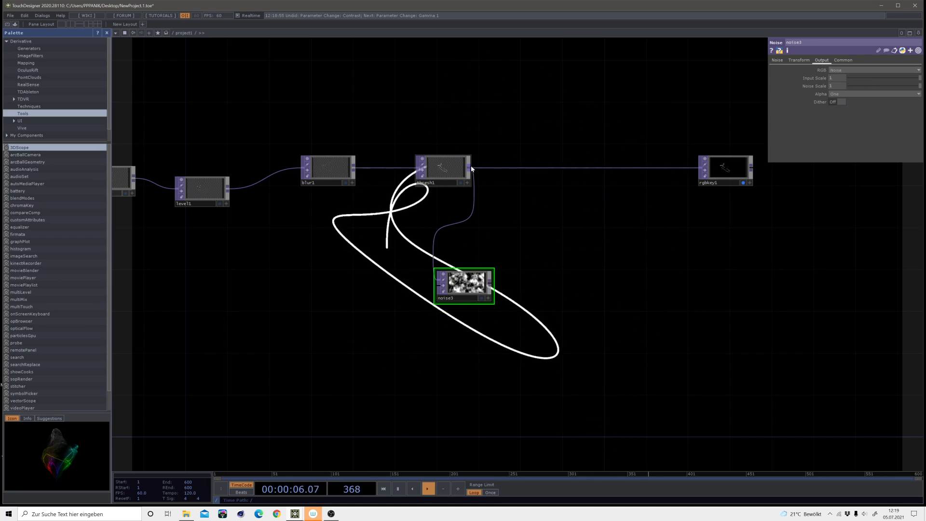
click(842, 60)
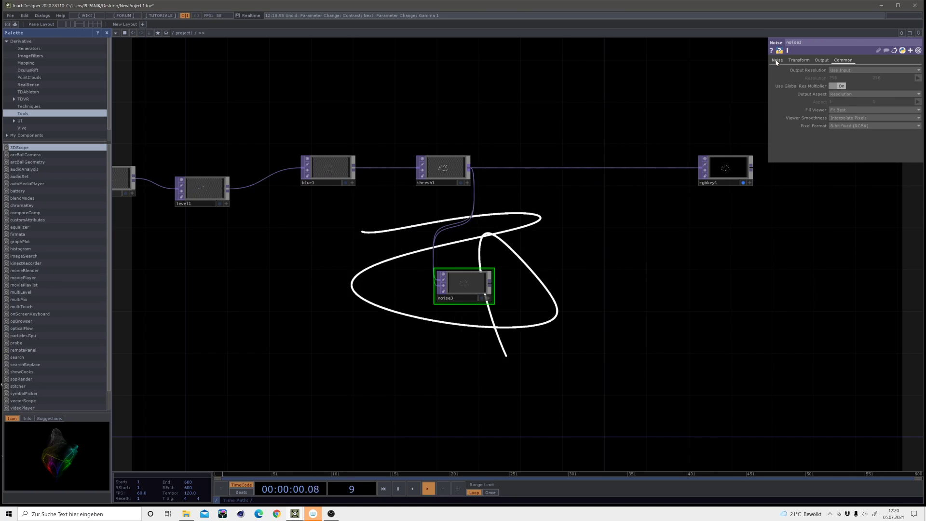
click(836, 126)
click(848, 158)
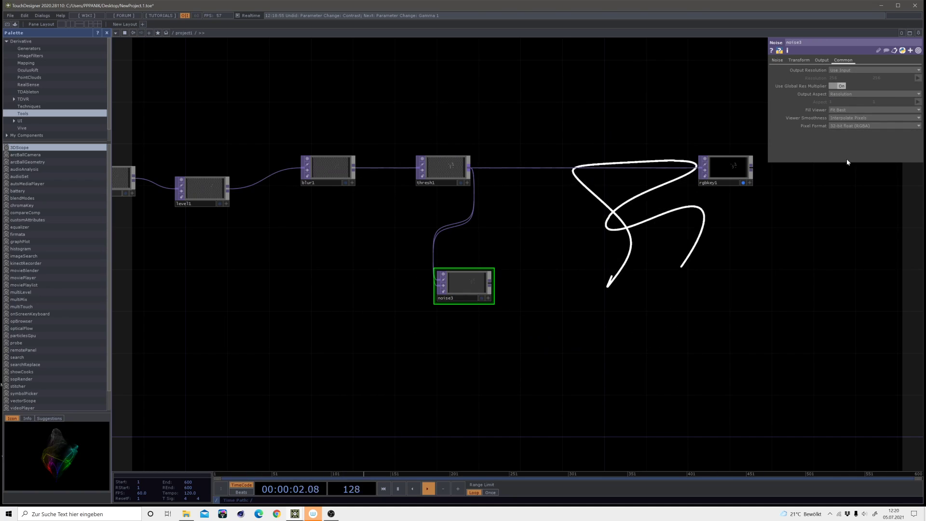
click(777, 60)
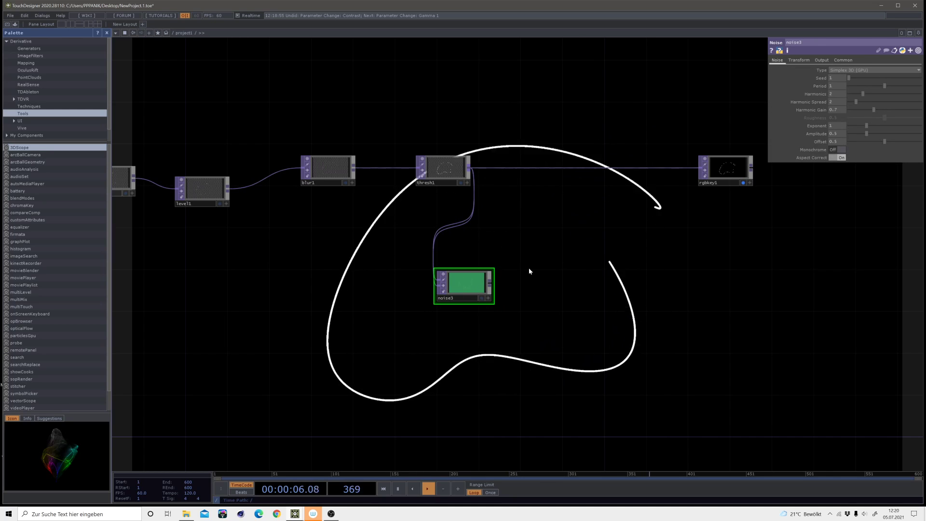
Insert a Composite TOP set to Multiply between thresh1 and rgbkey1, and connect noise3 as its second input
scroll(480, 232, up, 5)
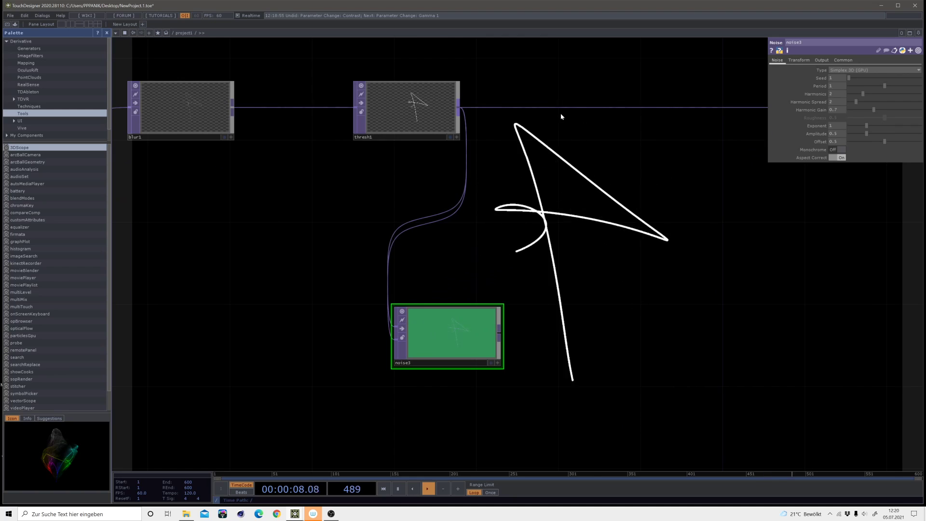
click(578, 101)
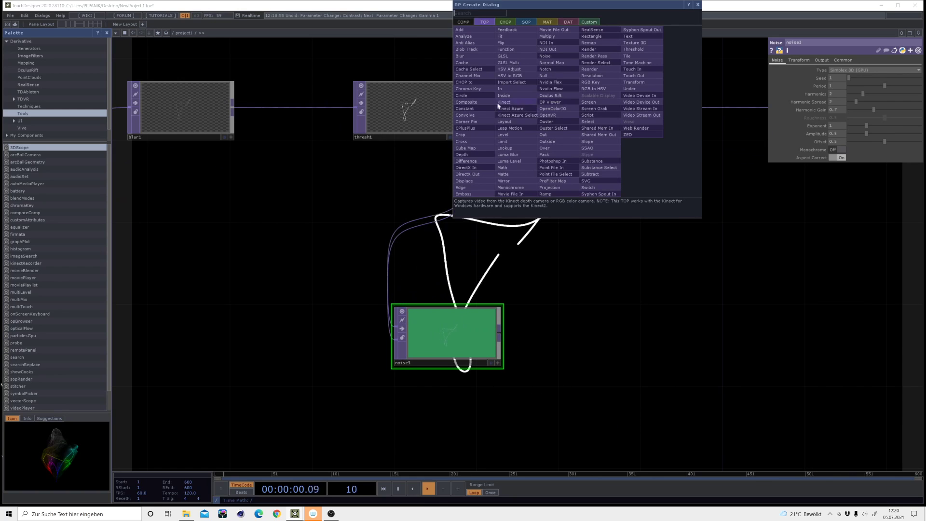
click(466, 101)
click(636, 113)
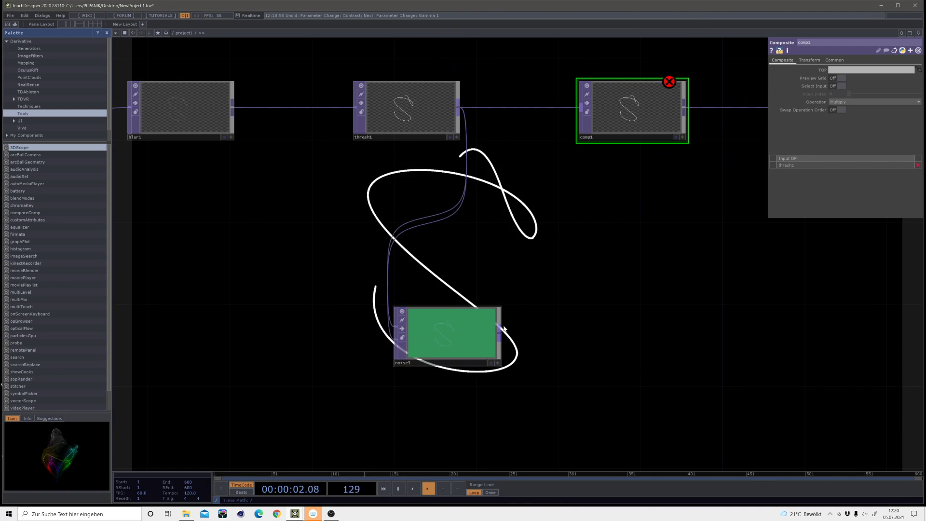
drag(577, 133, 579, 131)
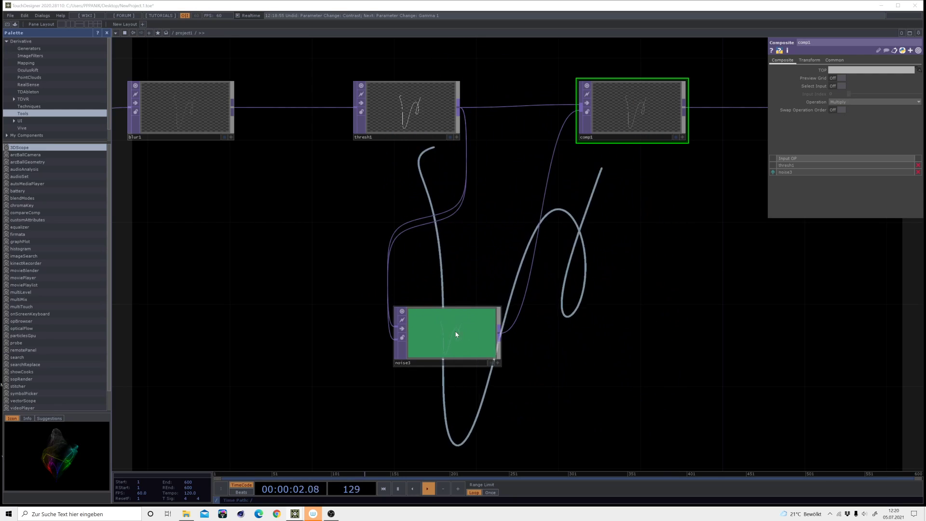
Export chan1 of the Null CHOP after the Speed CHOP to noise3's Z Translate parameter
scroll(456, 334, up, 3)
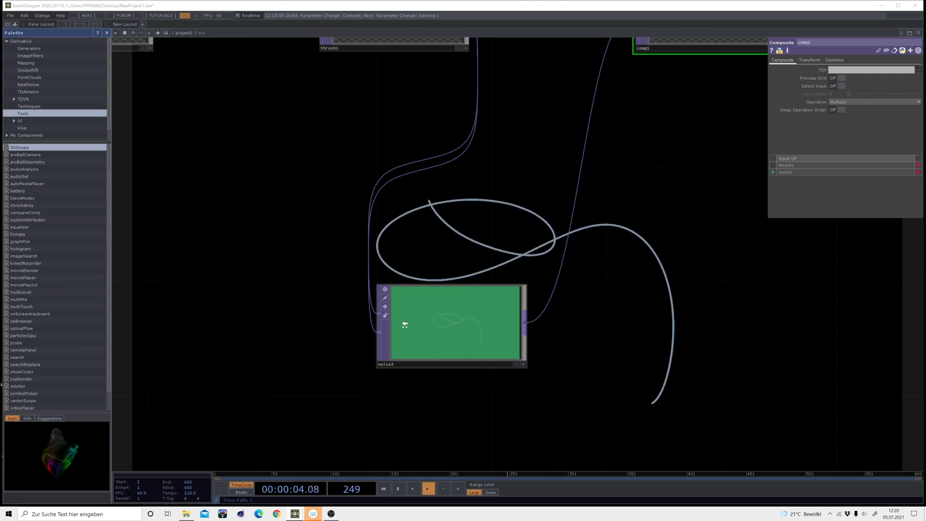
scroll(405, 325, down, 5)
drag(531, 315, 587, 267)
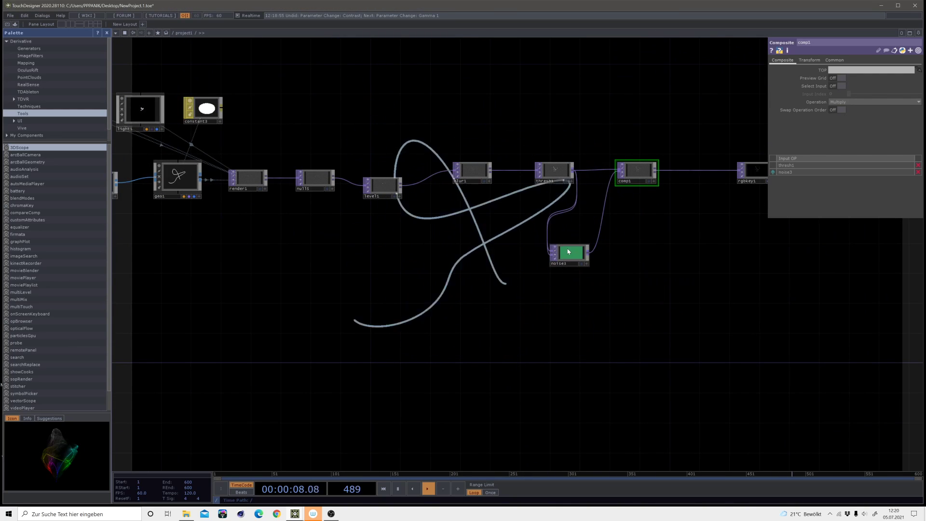
scroll(579, 258, up, 4)
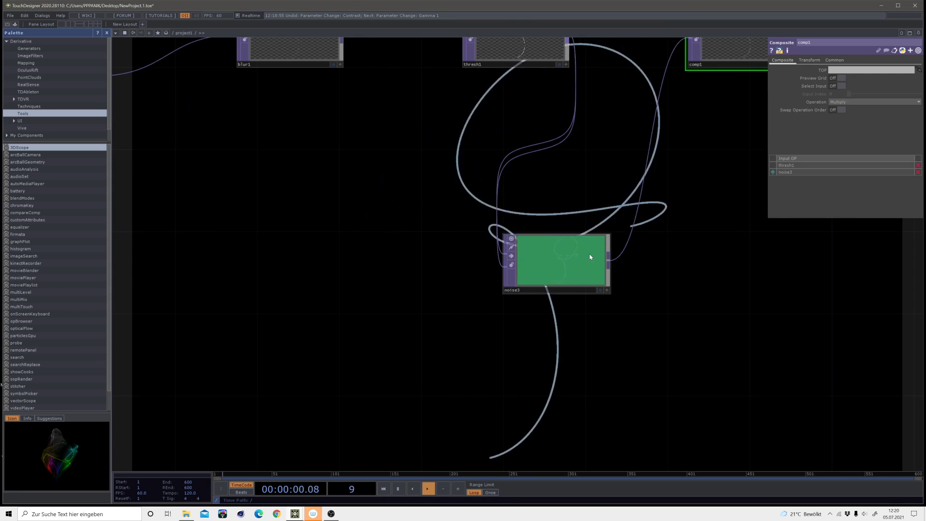
scroll(597, 268, down, 10)
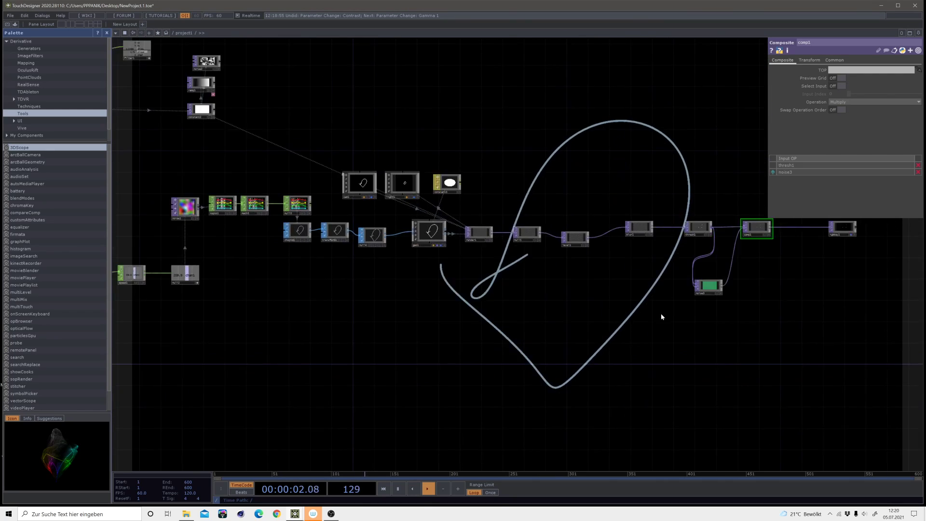
drag(269, 283, 803, 59)
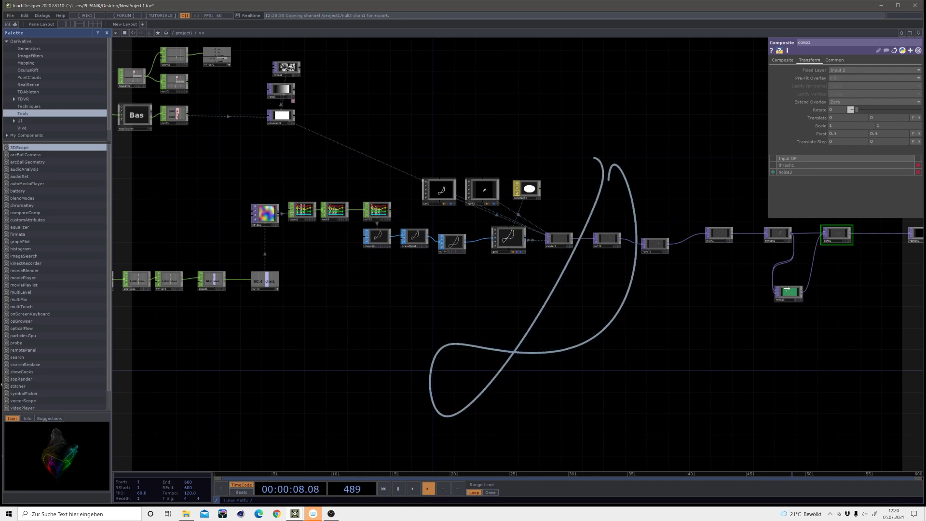
click(787, 291)
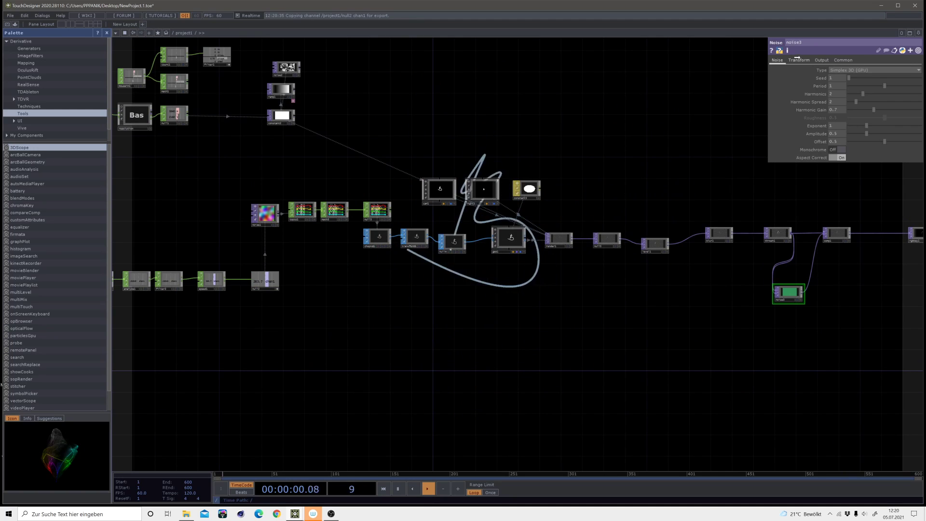
drag(906, 87, 905, 86)
click(907, 87)
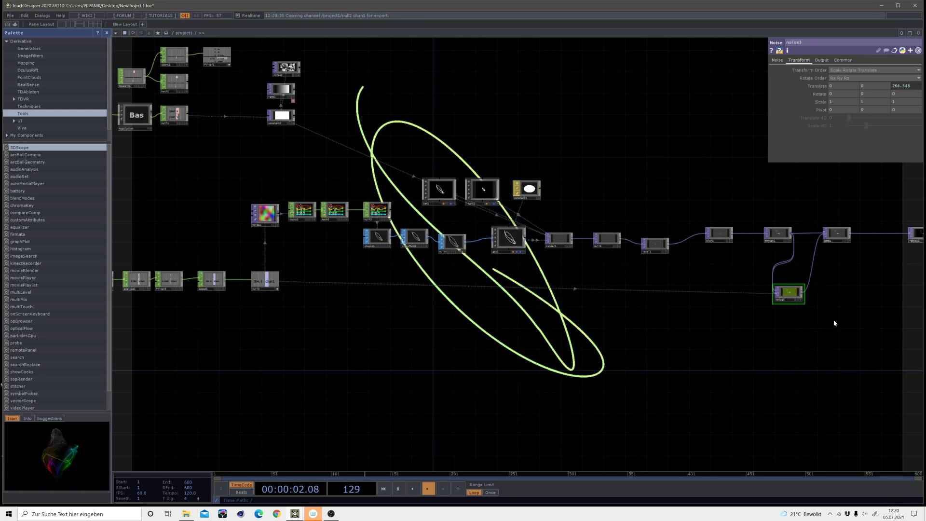
Examine noise3's animated color and how it carries through comp1 to rgbkey1
drag(746, 308, 612, 298)
scroll(670, 278, up, 6)
scroll(670, 278, up, 3)
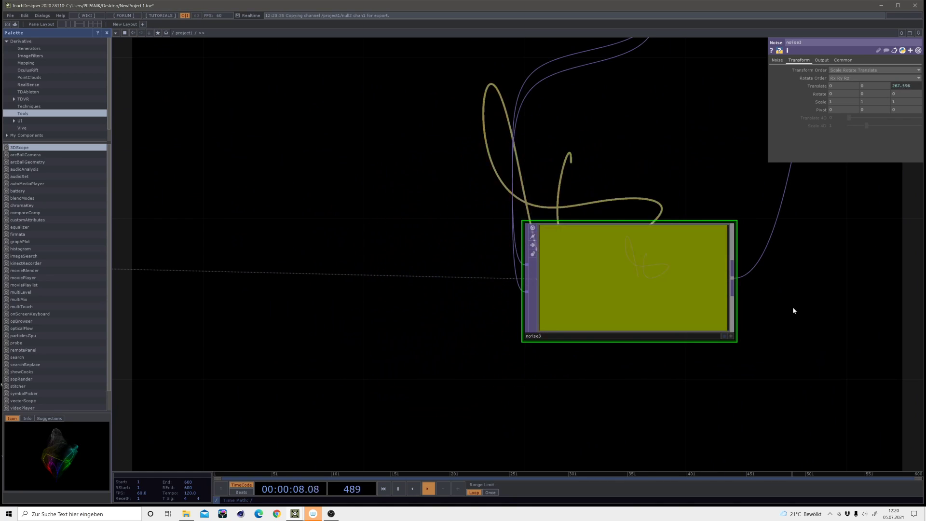
scroll(794, 306, down, 3)
drag(809, 282, 385, 293)
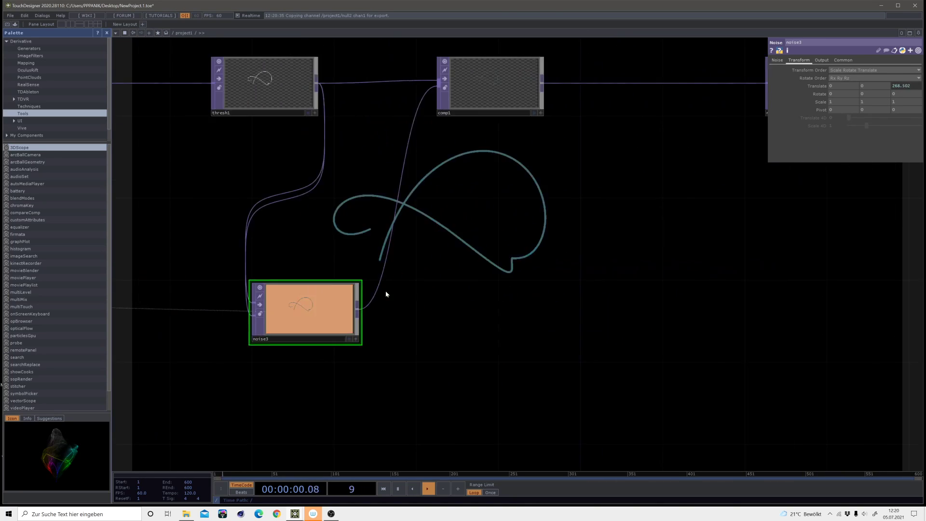
scroll(385, 294, down, 2)
drag(663, 239, 449, 324)
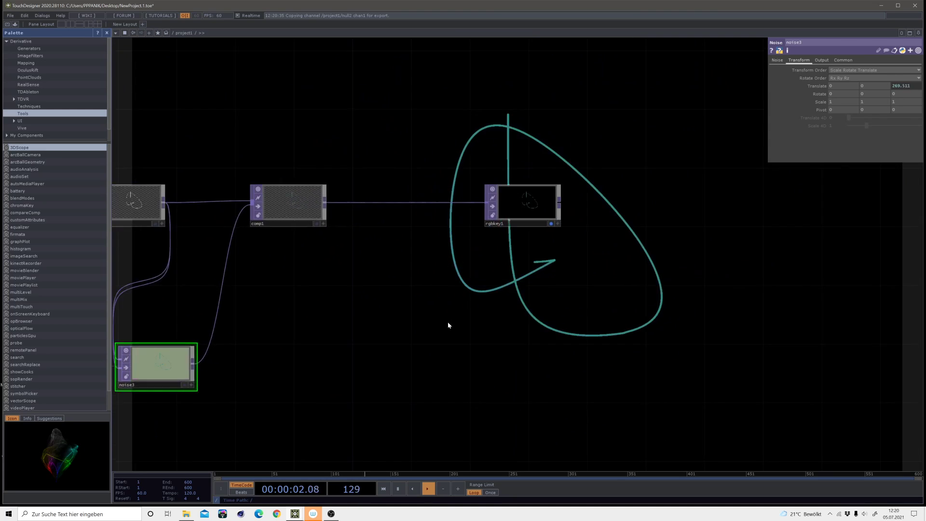
Move rgbkey1 farther from comp1 and insert a second Composite TOP between them
scroll(463, 297, down, 3)
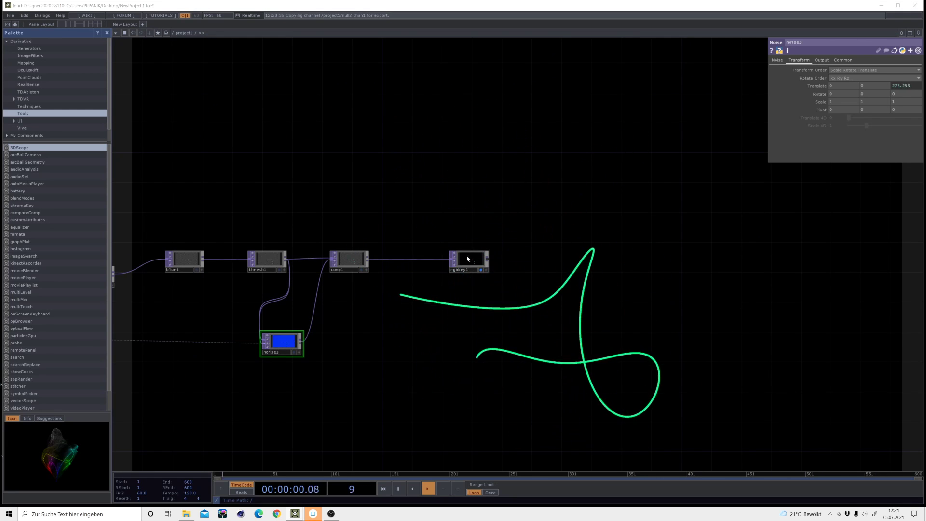
drag(468, 259, 702, 244)
scroll(486, 261, up, 5)
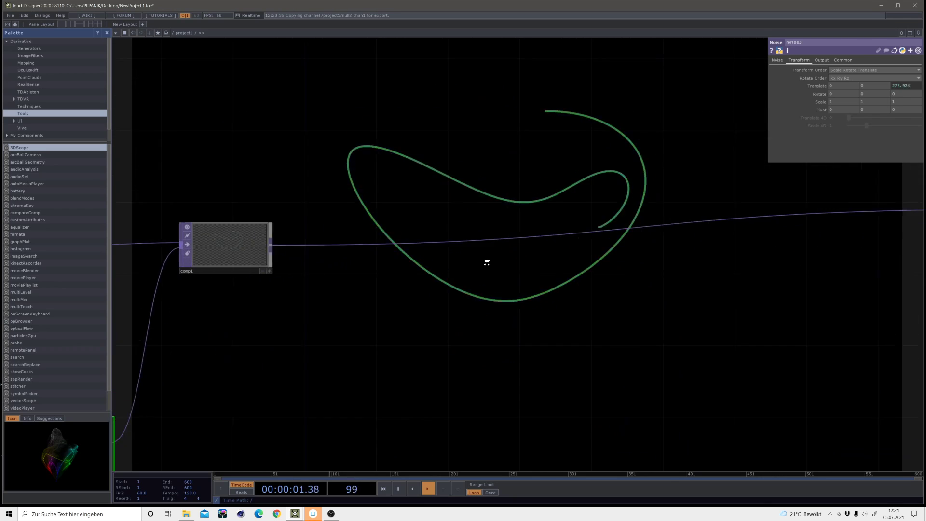
right_click(512, 237)
click(534, 223)
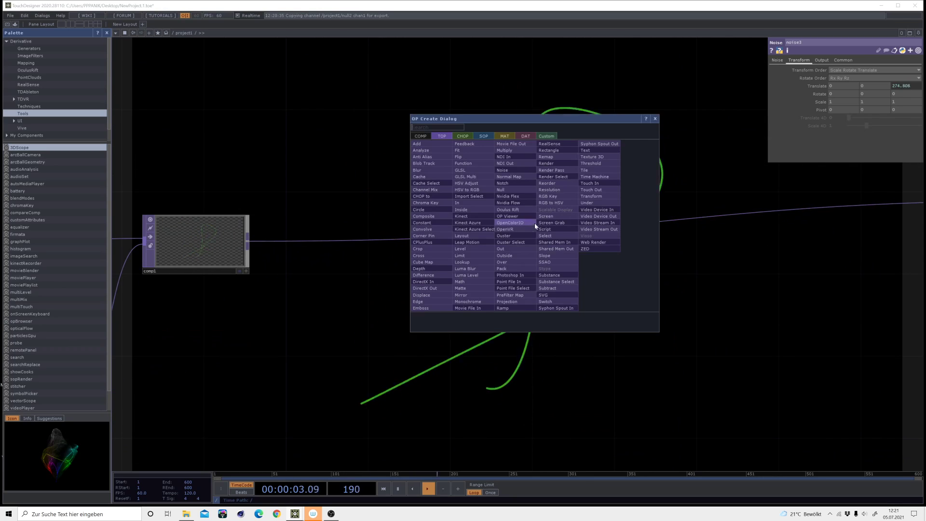
click(424, 216)
click(607, 265)
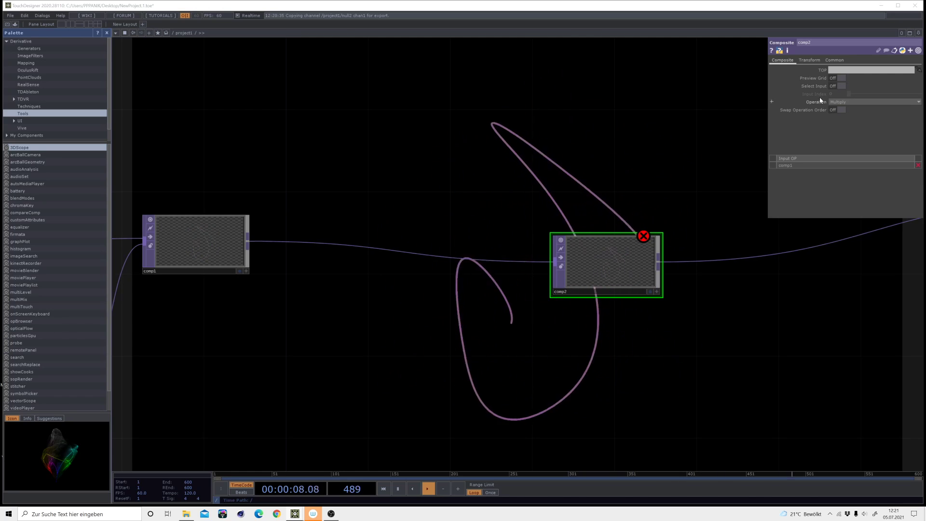
Set comp2's Operation to Over and align it with comp1
click(849, 102)
click(893, 159)
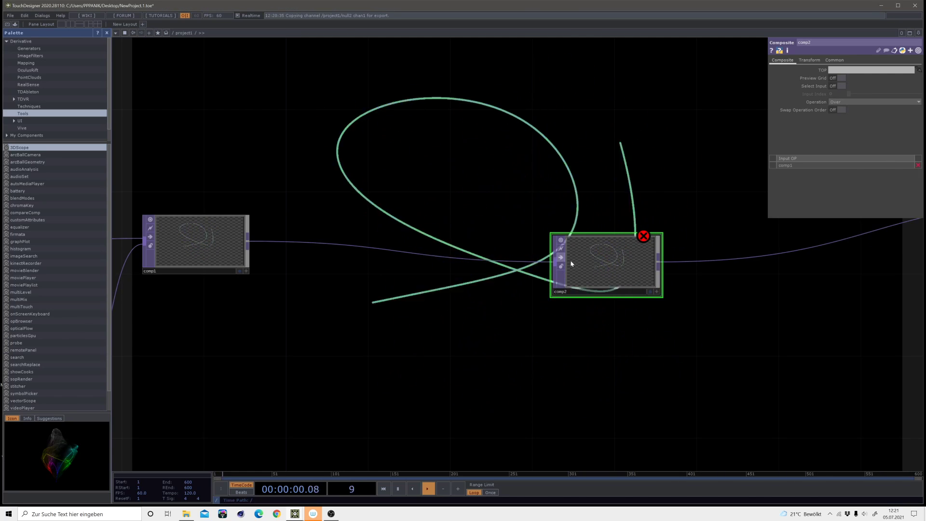
drag(598, 272, 598, 251)
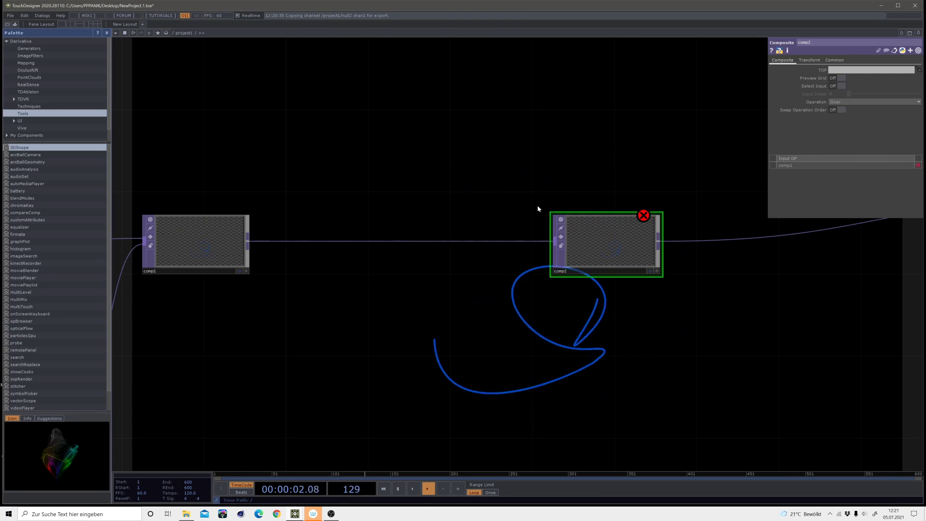
Branch a Feedback TOP off comp1 and place it above the connection to comp2
drag(474, 164, 511, 168)
drag(298, 204, 296, 192)
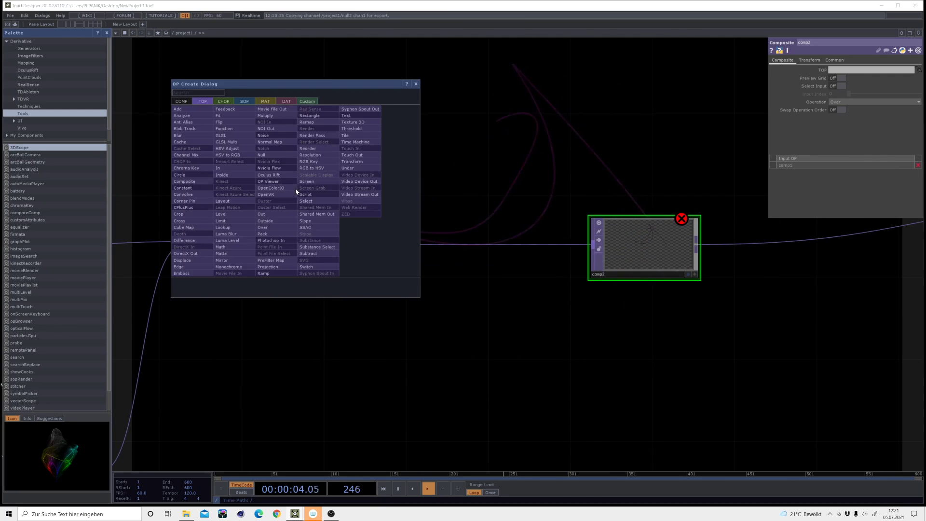
click(225, 109)
click(308, 128)
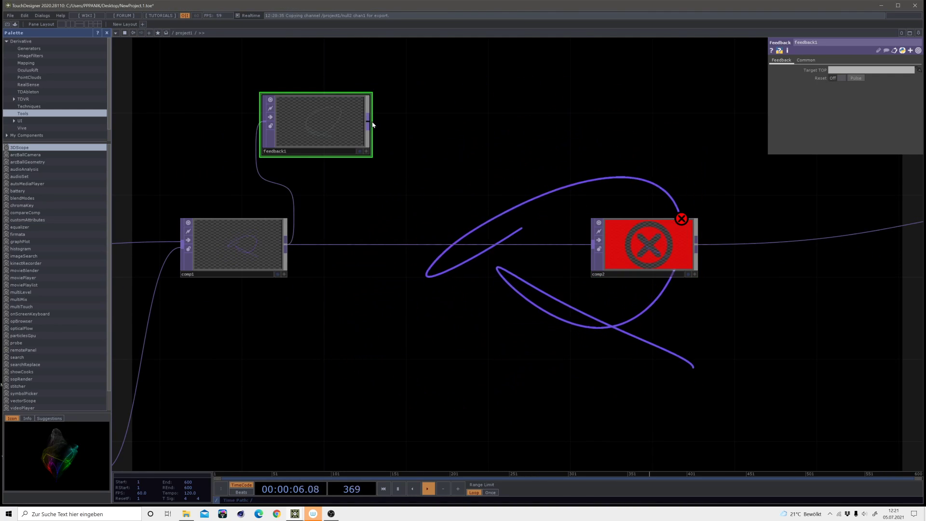
Close the feedback loop by connecting feedback1 to comp2 with comp2 as its Target TOP, and move comp2 farther from comp1
drag(600, 227, 311, 126)
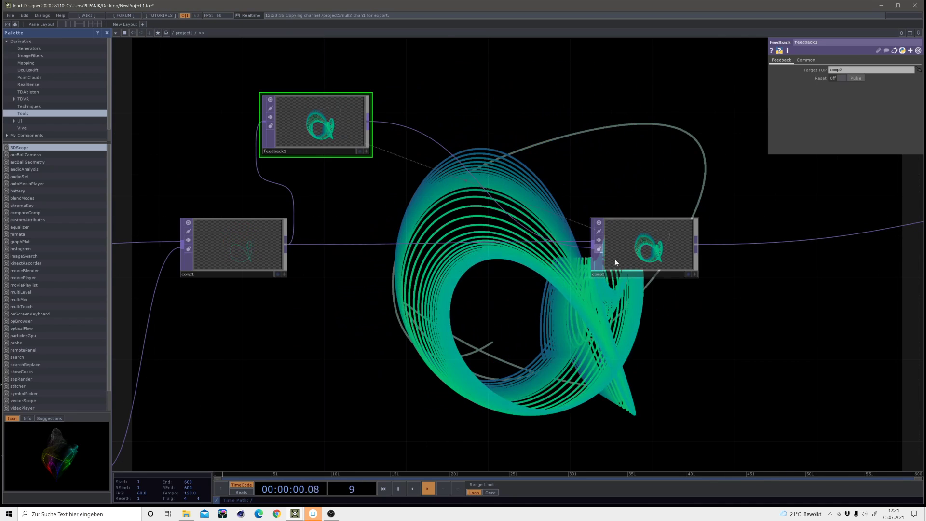
drag(615, 262, 683, 283)
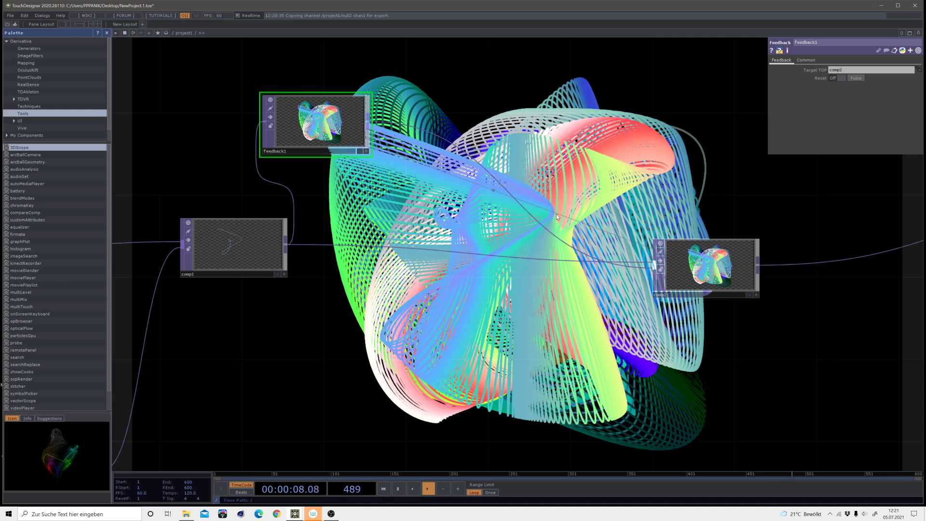
drag(557, 214, 579, 372)
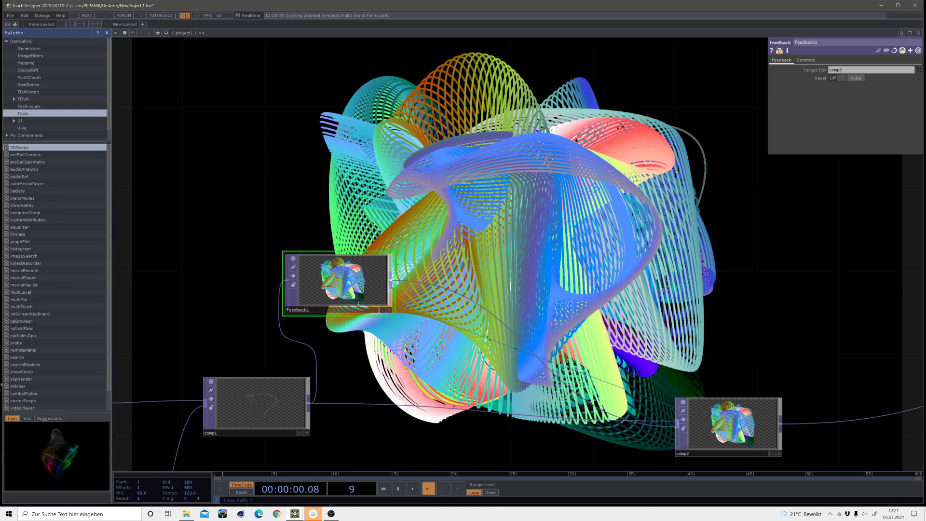
Reposition feedback1 and comp2 in the network and add a Keyboard In CHOP above feedback1
drag(314, 279, 332, 258)
drag(716, 424, 759, 404)
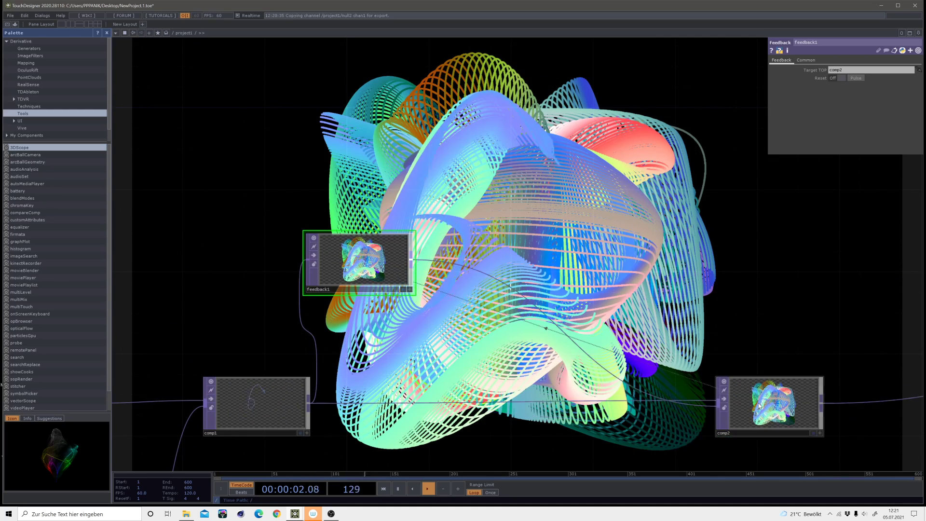
key(Tab)
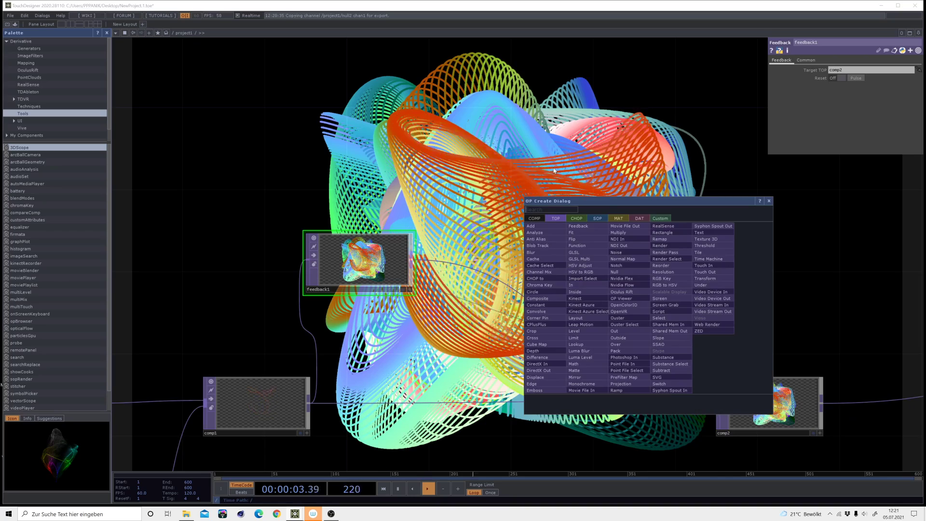
click(581, 219)
click(620, 317)
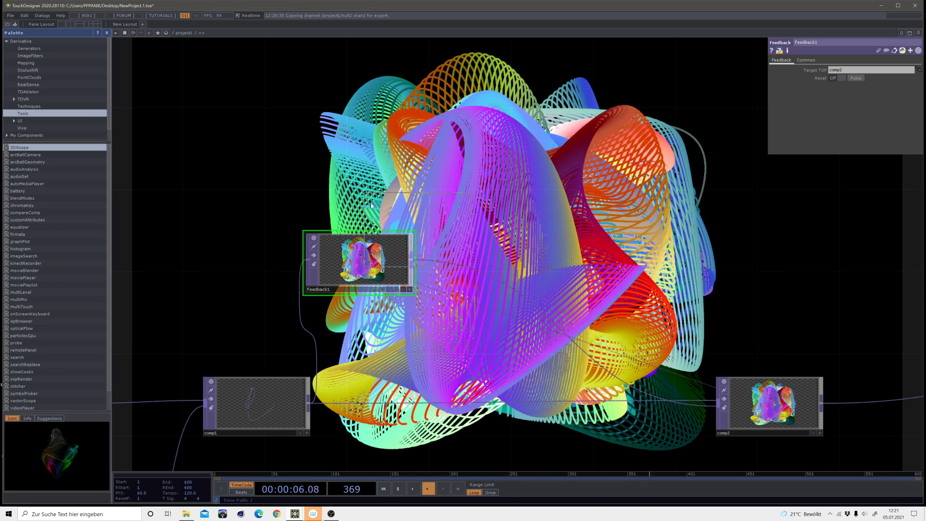
click(363, 176)
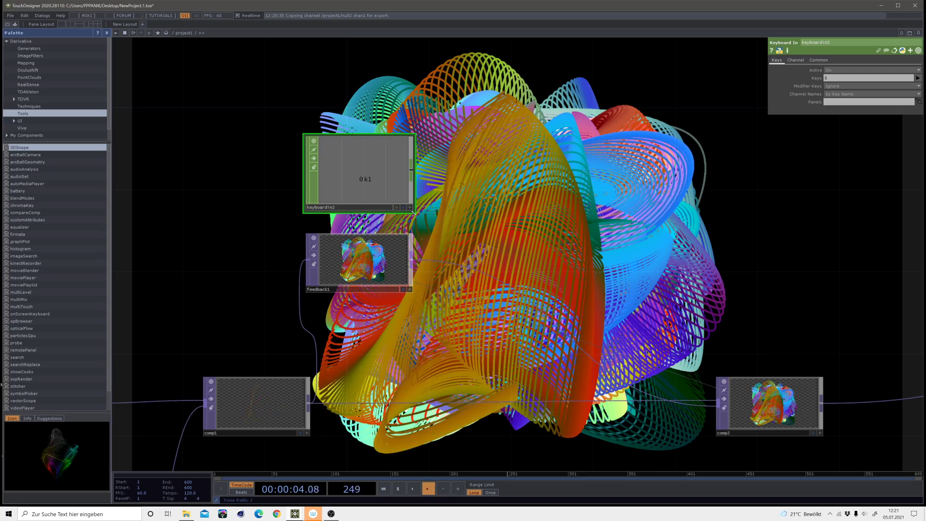
Link the k1 channel of keyboardin2 to feedback1's Reset Pulse parameter
click(372, 263)
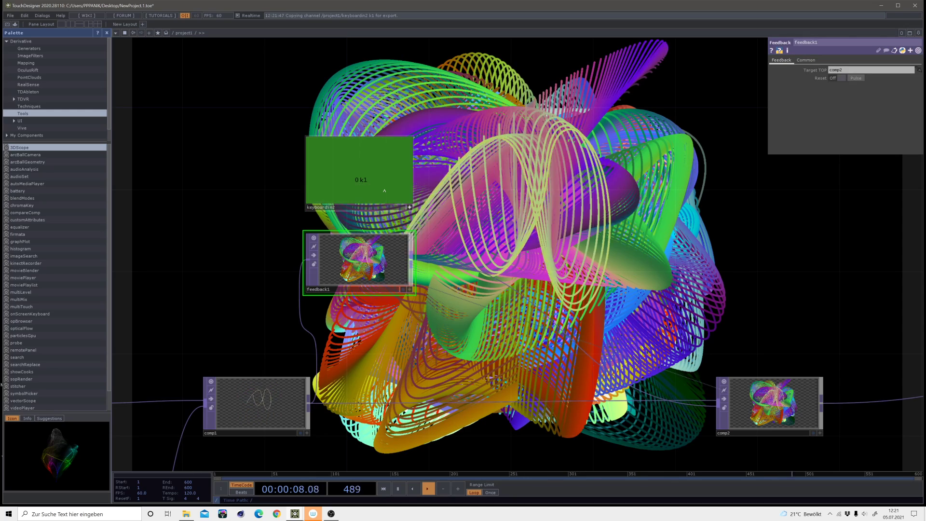
drag(384, 190, 861, 79)
click(862, 82)
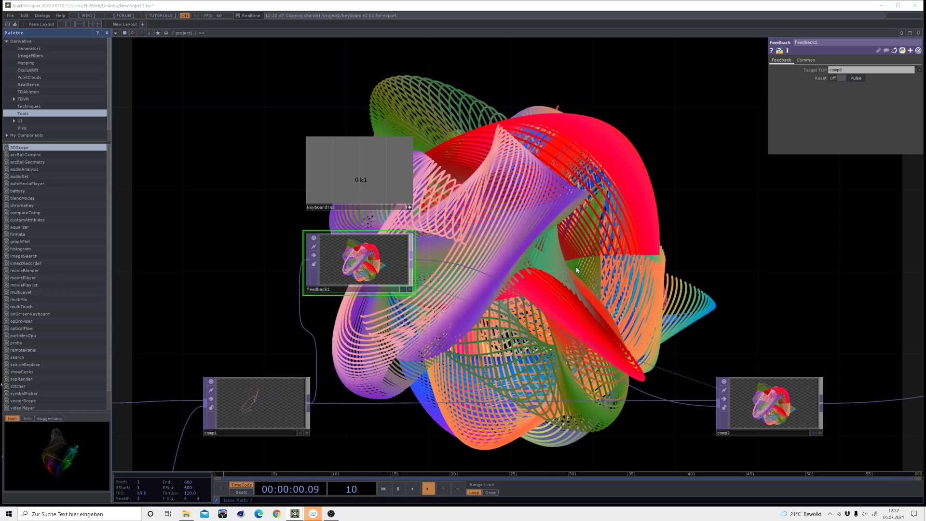
Move comp2 farther from feedback1 and insert a Level TOP between them
drag(703, 326, 459, 263)
drag(515, 344, 598, 344)
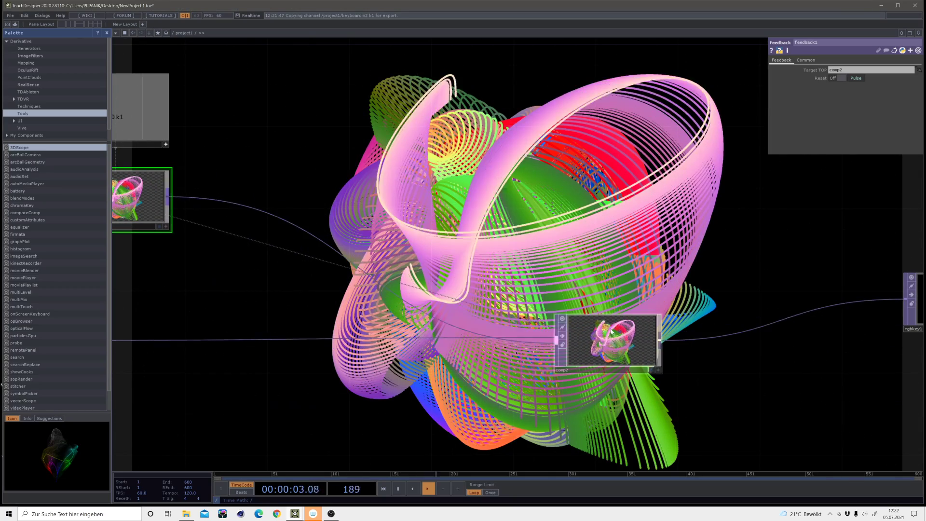
right_click(459, 330)
click(478, 321)
click(409, 345)
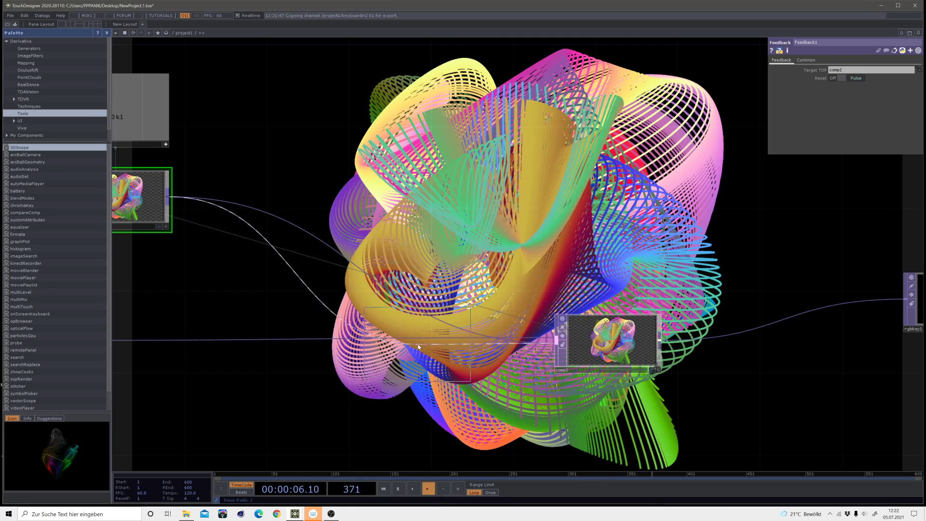
click(526, 218)
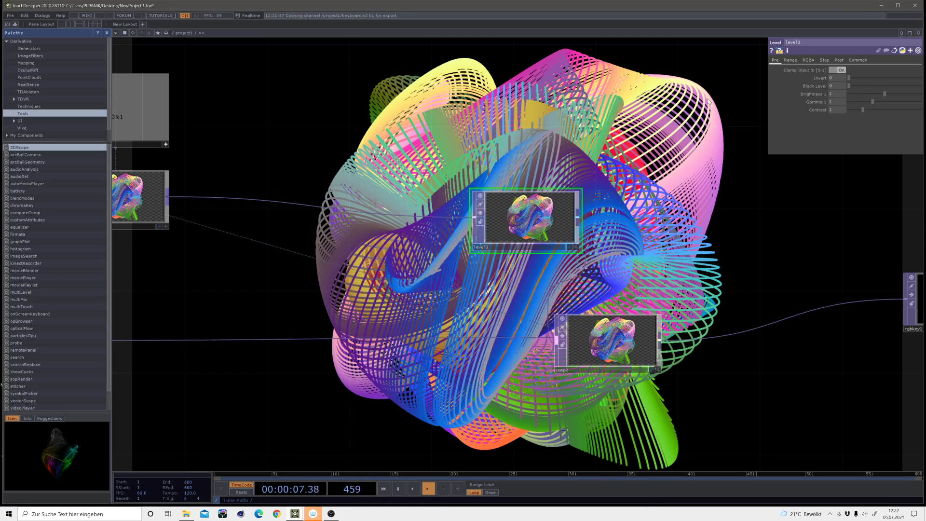
Set level2's post Opacity to 0.9 so the feedback trails fade
click(839, 60)
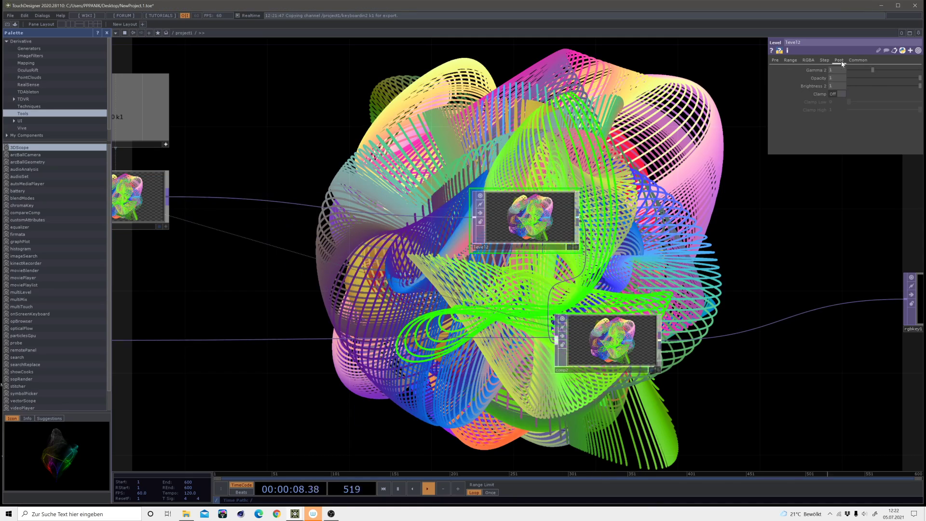
middle_click(819, 81)
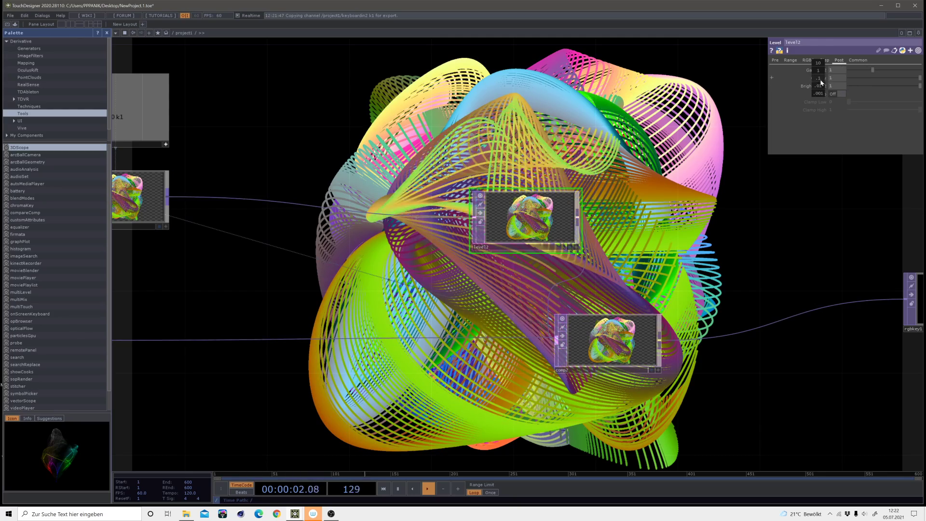
middle_drag(822, 83, 612, 238)
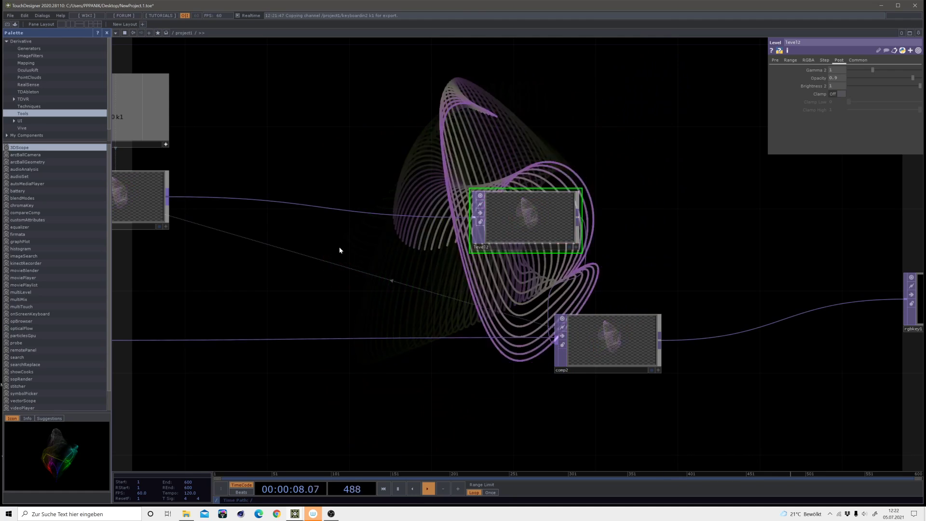
Insert a Blur TOP into the connection between feedback1 and level2
drag(378, 238, 438, 243)
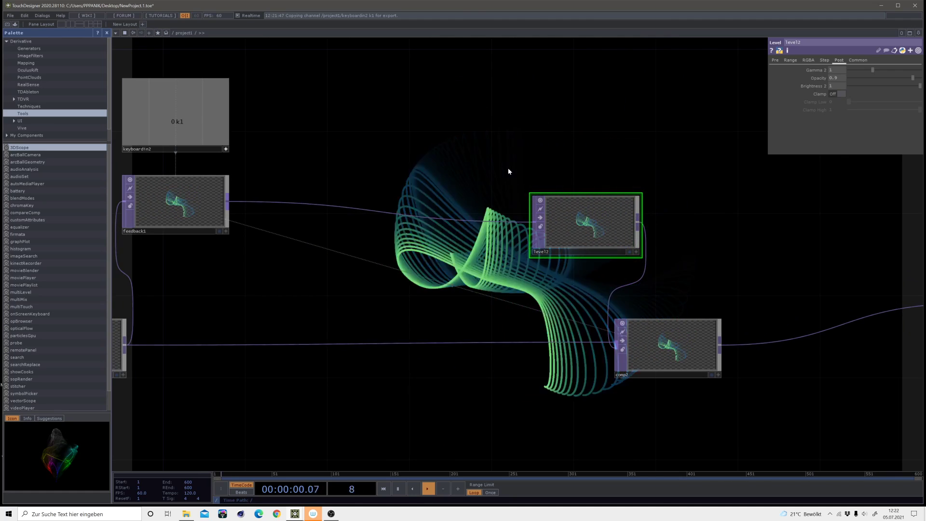
drag(450, 221, 520, 237)
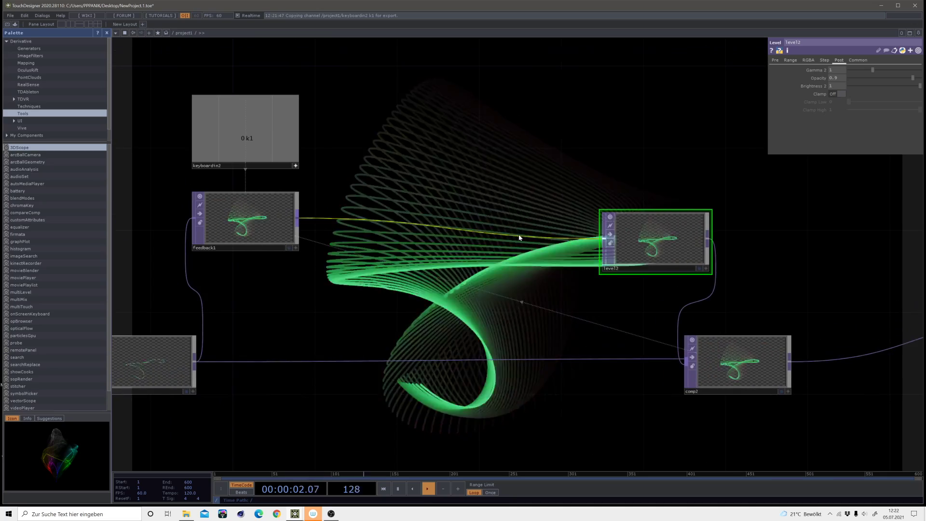
right_click(518, 239)
click(502, 237)
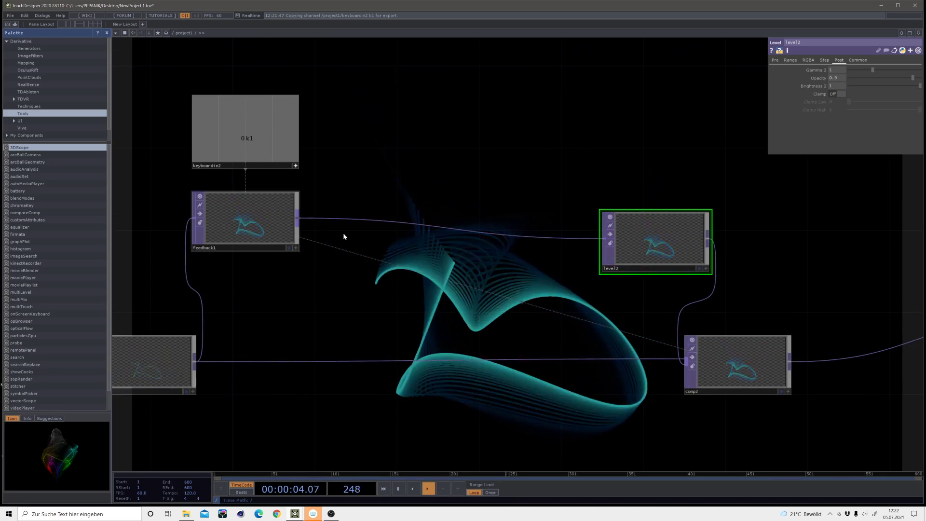
right_click(372, 221)
click(381, 215)
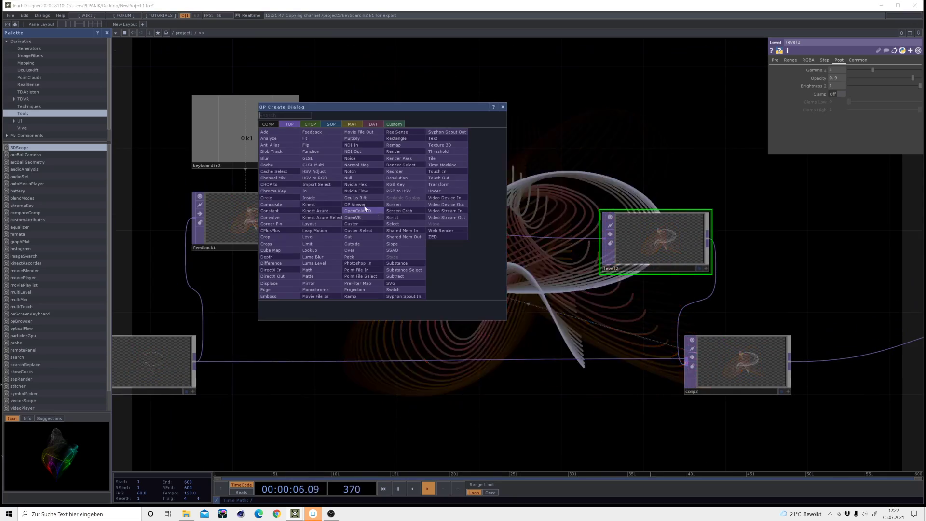
click(264, 159)
click(473, 182)
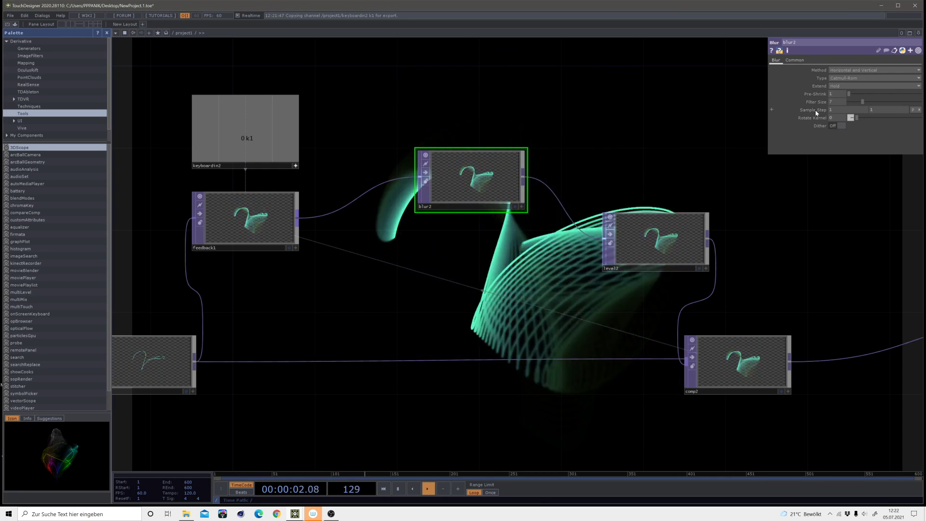
Set blur2's Filter Size to 10 and both Sample Step values to 0.1
drag(816, 113, 802, 97)
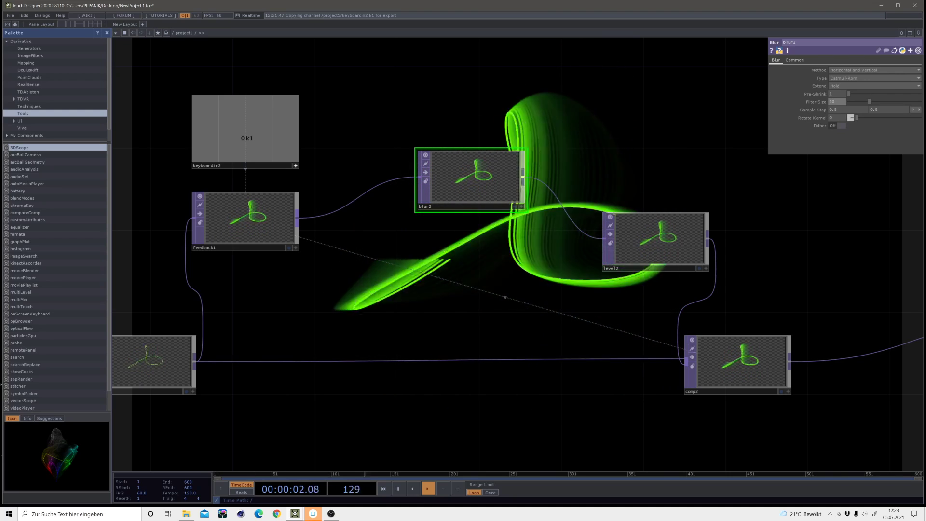
drag(869, 101, 918, 104)
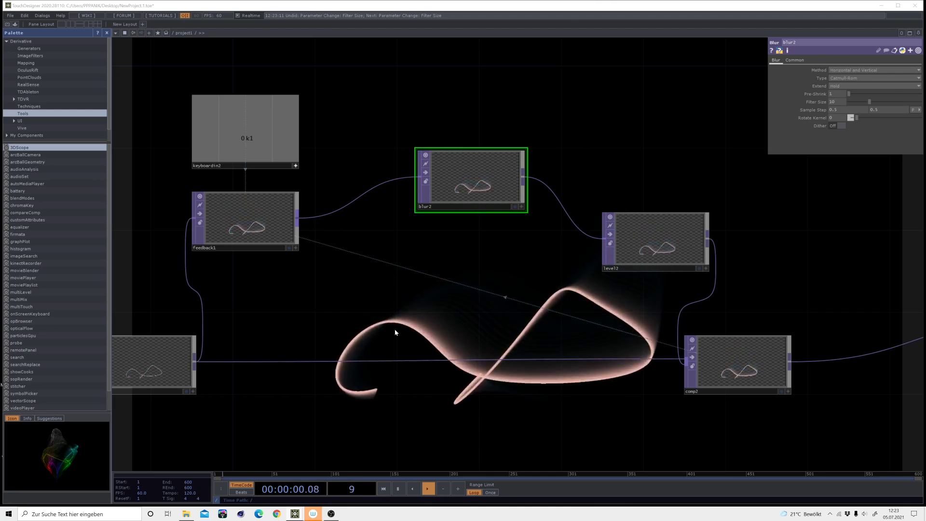
Spread rgbkey1 and comp2 apart and insert a Displace TOP between them, feeding comp2 into both its inputs with Displace Weight 0.01
drag(466, 286, 257, 233)
scroll(652, 313, down, 3)
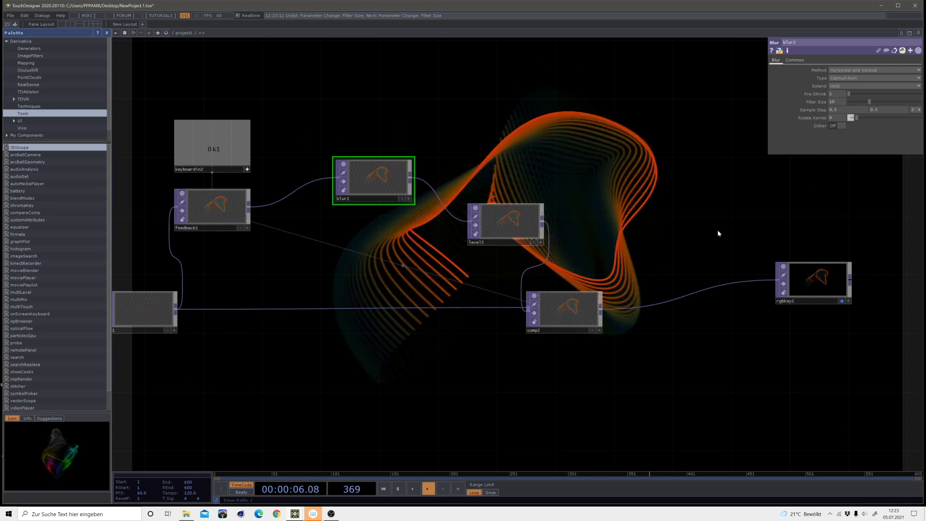
drag(606, 191, 295, 82)
drag(511, 172, 741, 188)
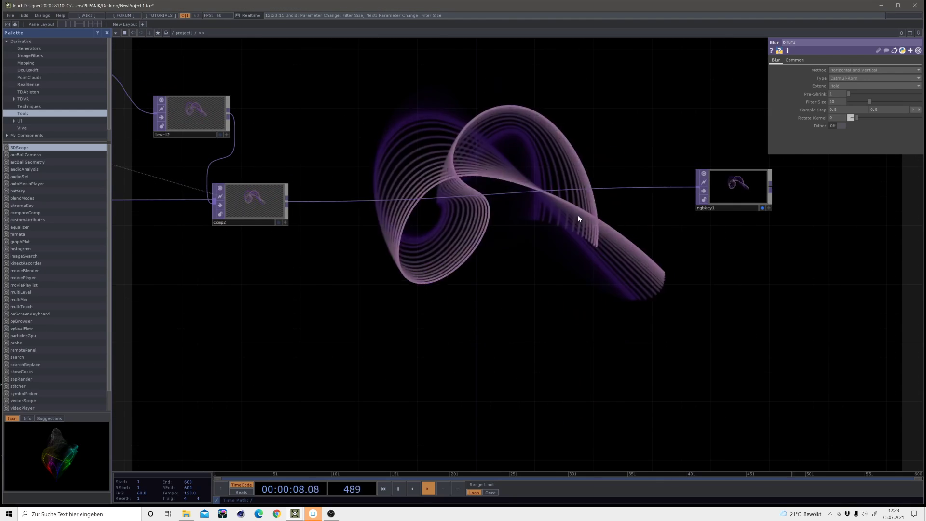
drag(249, 202, 306, 203)
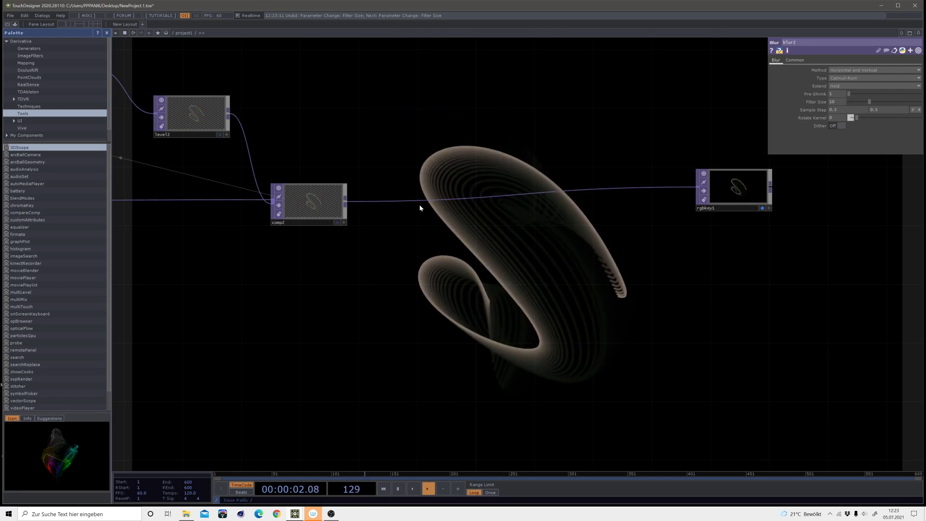
right_click(423, 200)
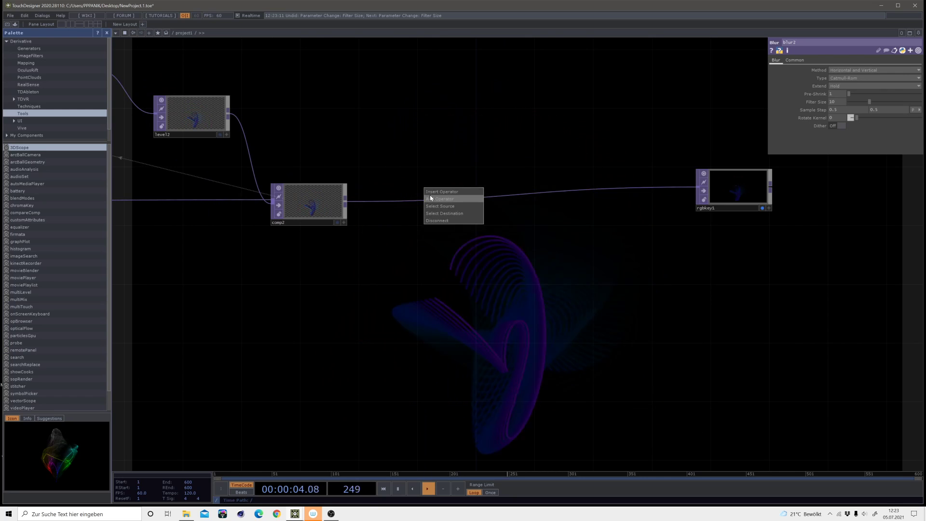
click(431, 199)
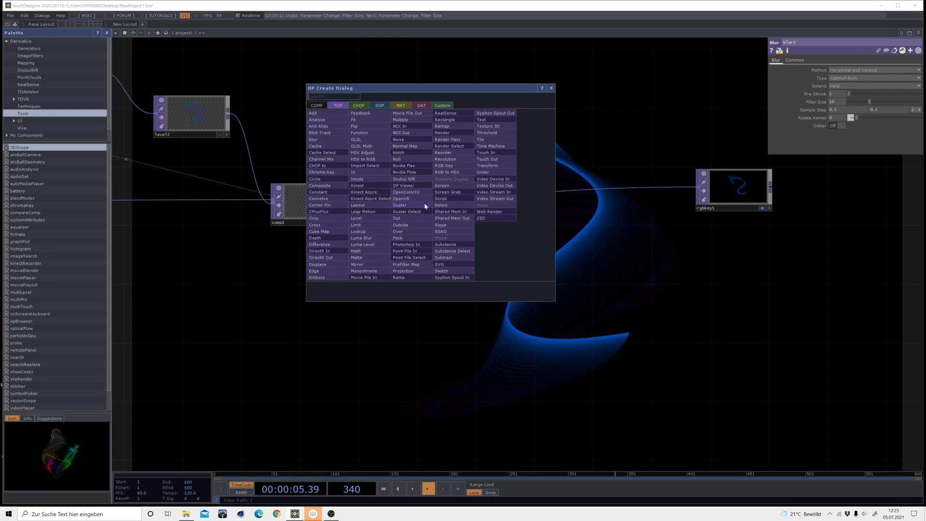
click(327, 268)
click(470, 173)
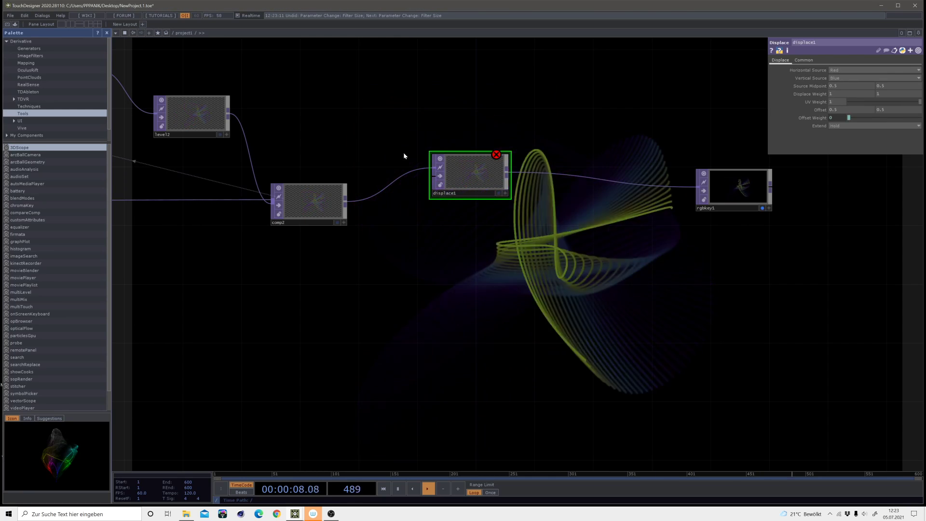
scroll(403, 152, up, 4)
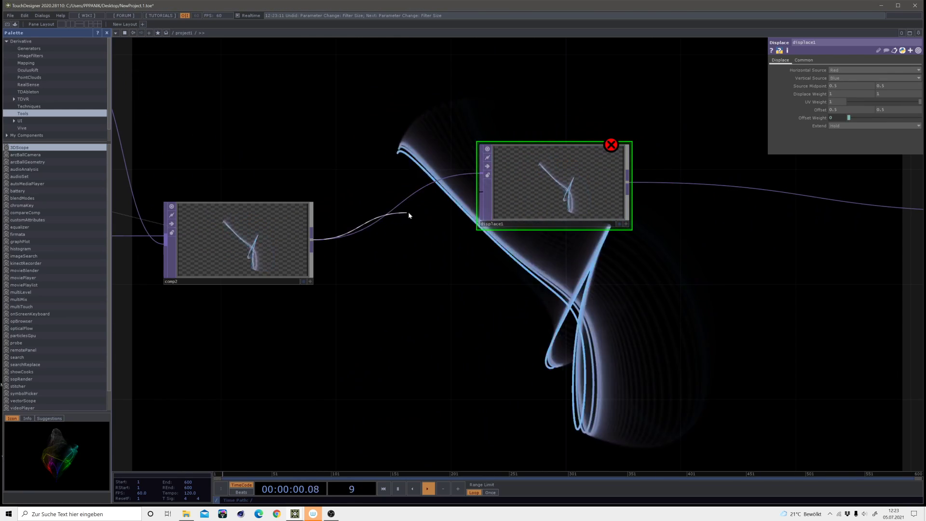
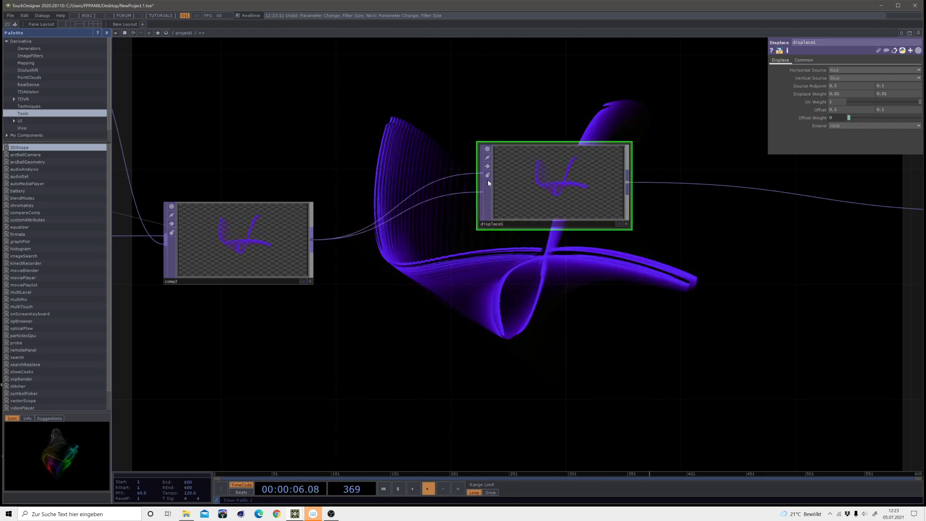
Insert a Blur TOP into the connection to displace1's second input, place it below, and set its Filter Size to 32
right_click(453, 195)
click(460, 187)
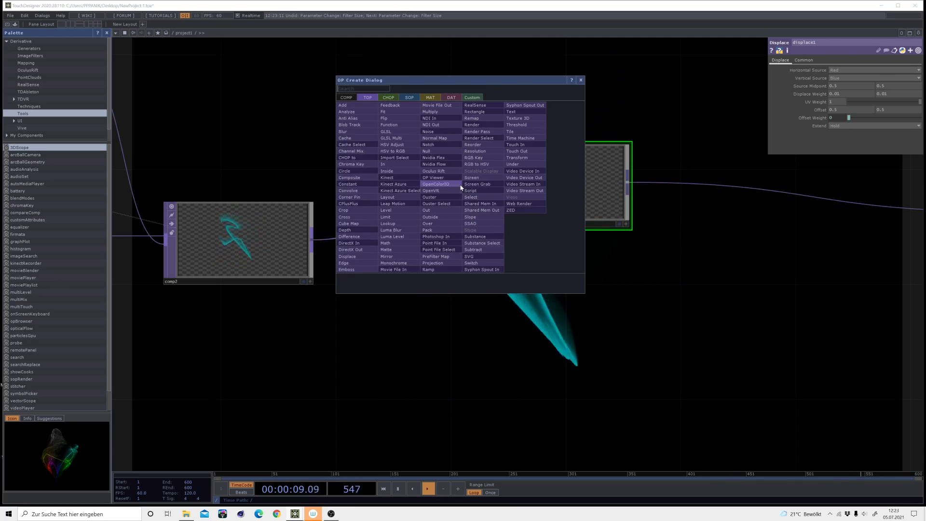
click(347, 137)
click(436, 357)
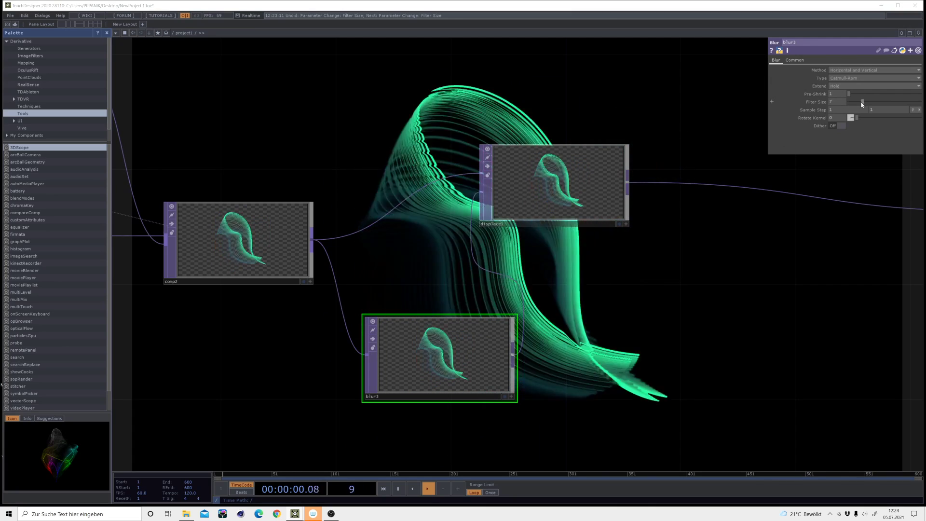
drag(863, 102, 925, 102)
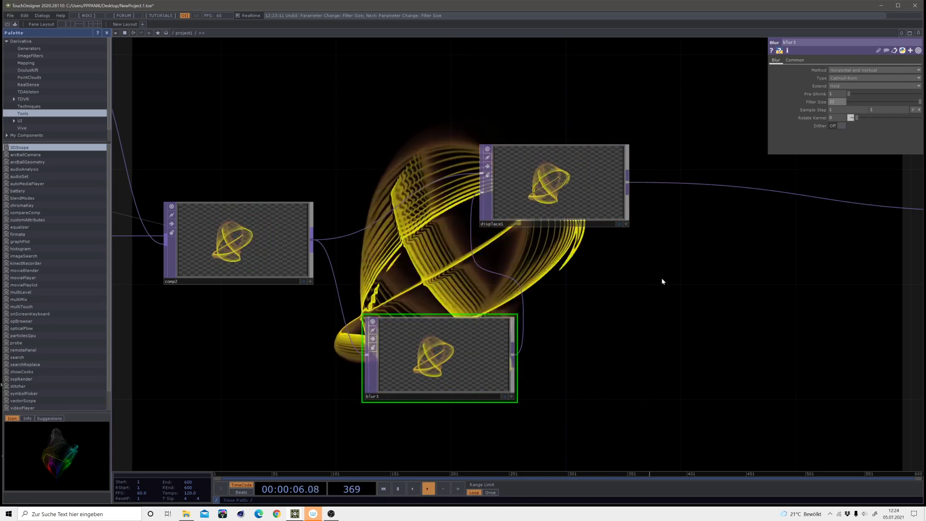
Move rgbkey1 farther away from displace1 and insert a Noise TOP into the connection between them
scroll(678, 314, down, 3)
drag(566, 286, 374, 213)
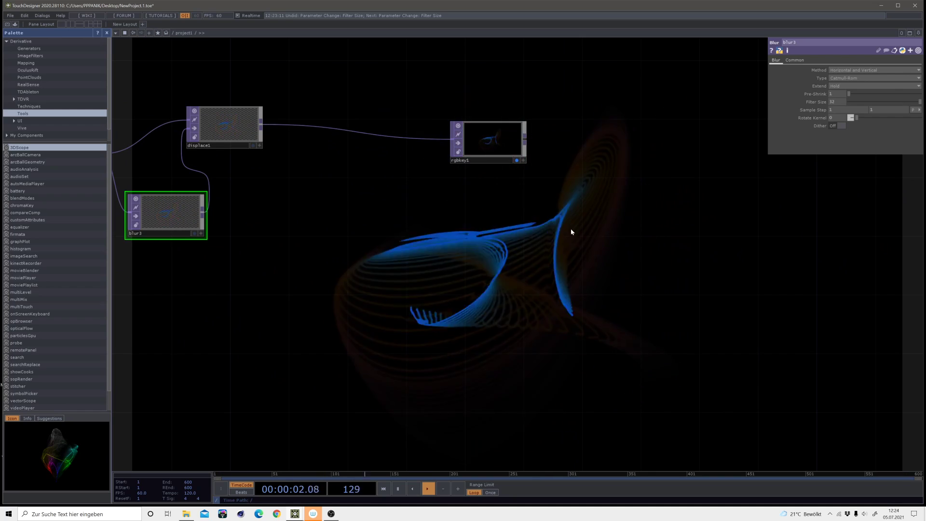
drag(391, 292, 431, 368)
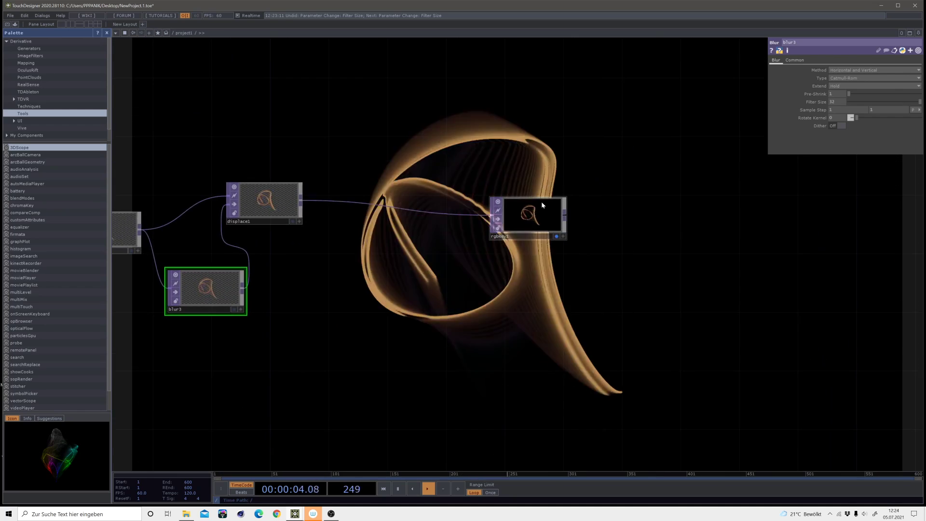
drag(526, 212, 733, 201)
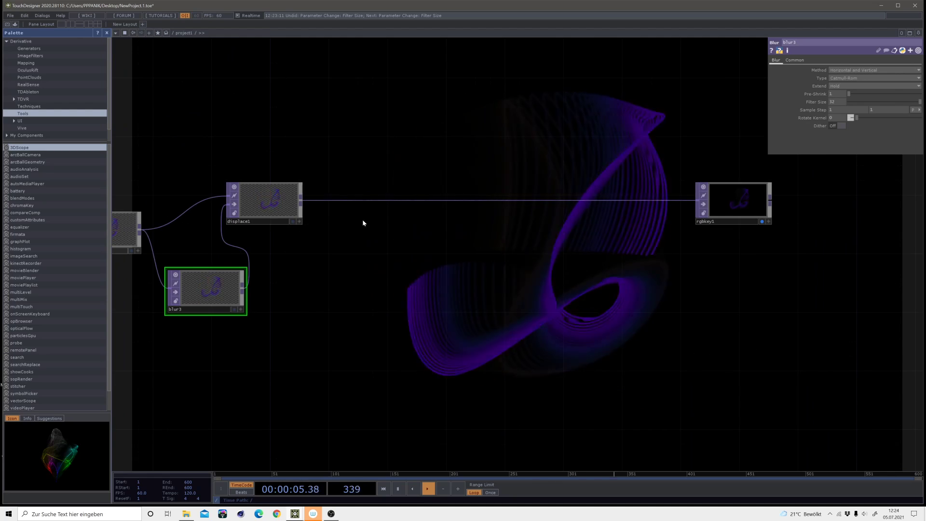
right_click(394, 200)
click(413, 206)
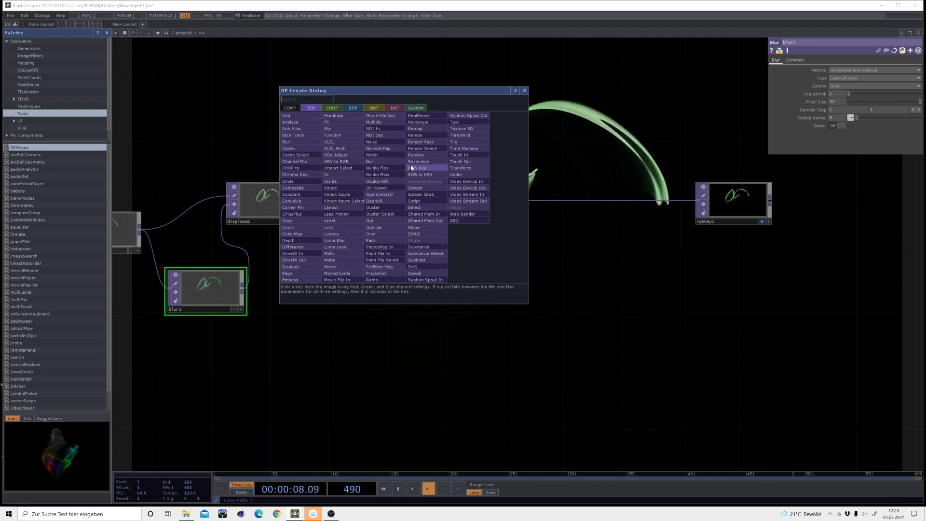
click(390, 143)
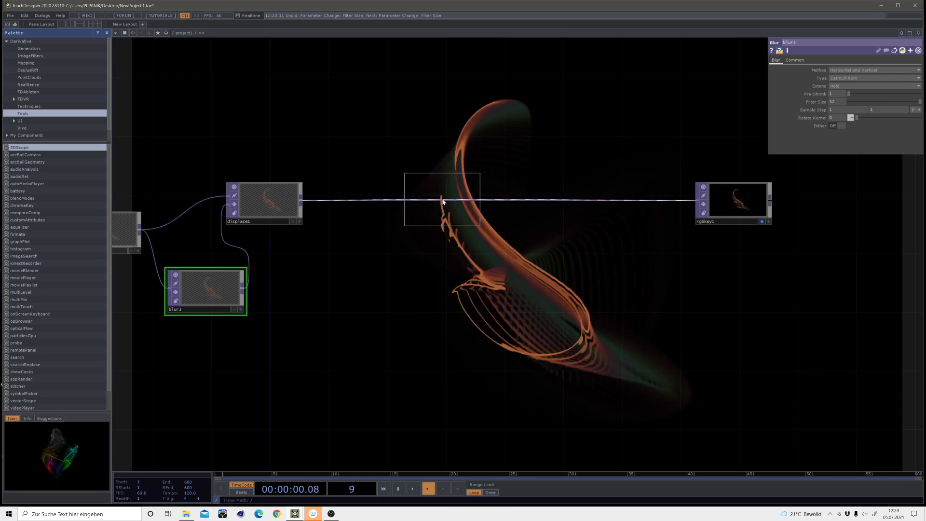
click(444, 201)
Set noise4's output RGB to Noise and feed displace1 into its second input as well
click(822, 61)
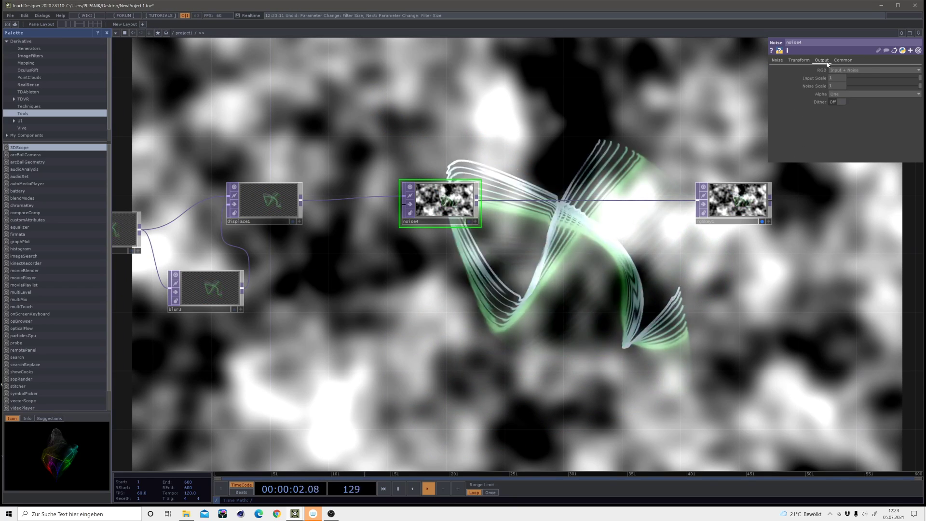
click(837, 70)
click(838, 81)
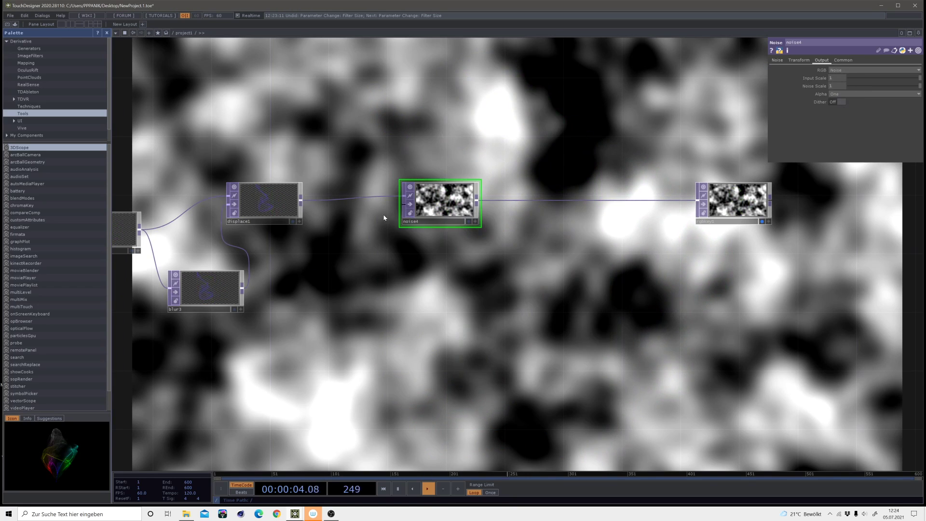
drag(301, 203, 404, 205)
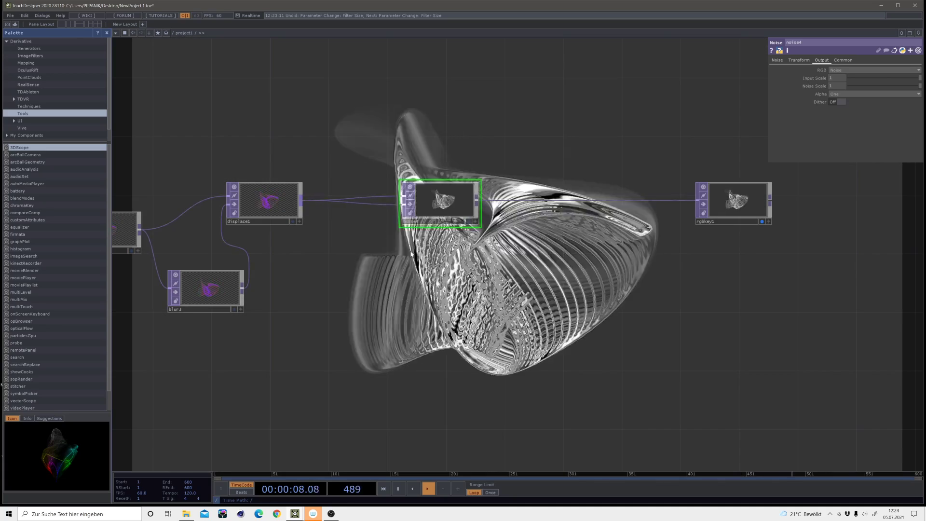
Set noise4's Period to 2 and Harmonics to 0, and turn Monochrome off
click(778, 59)
click(920, 86)
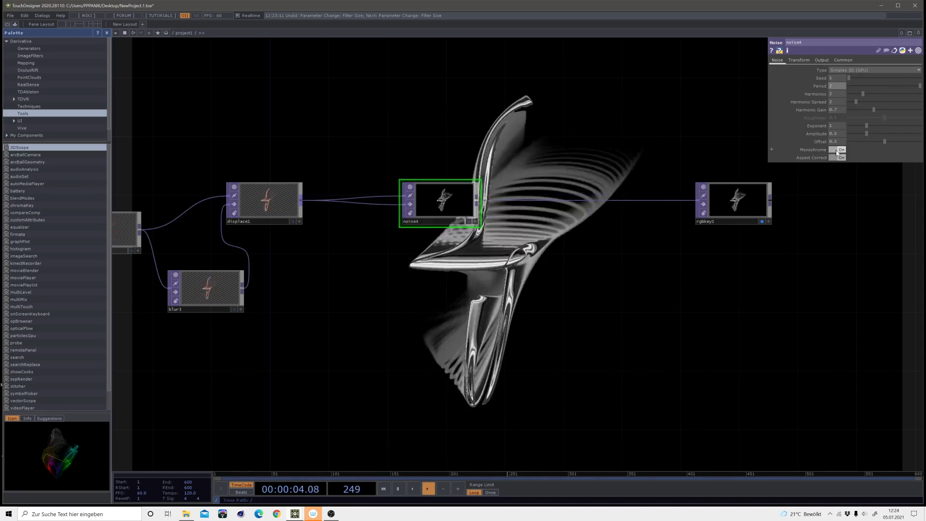
click(836, 150)
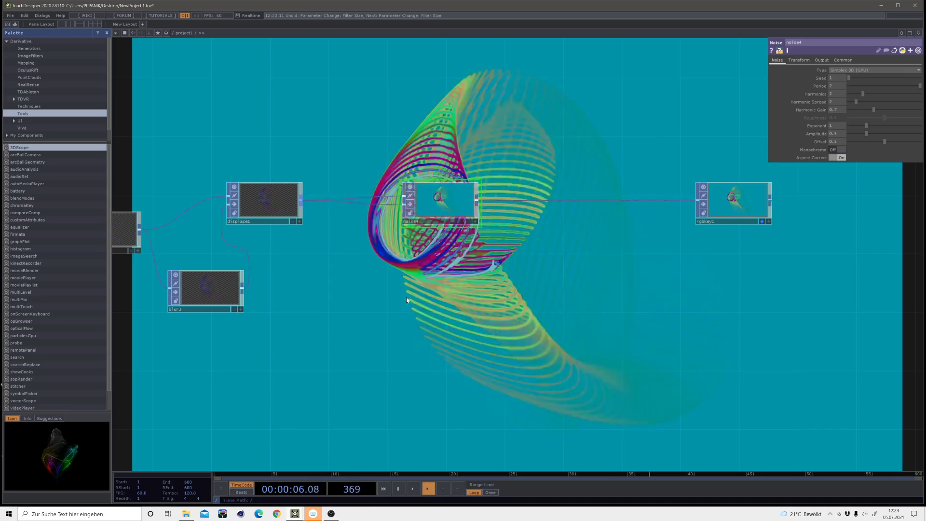
drag(855, 94, 848, 95)
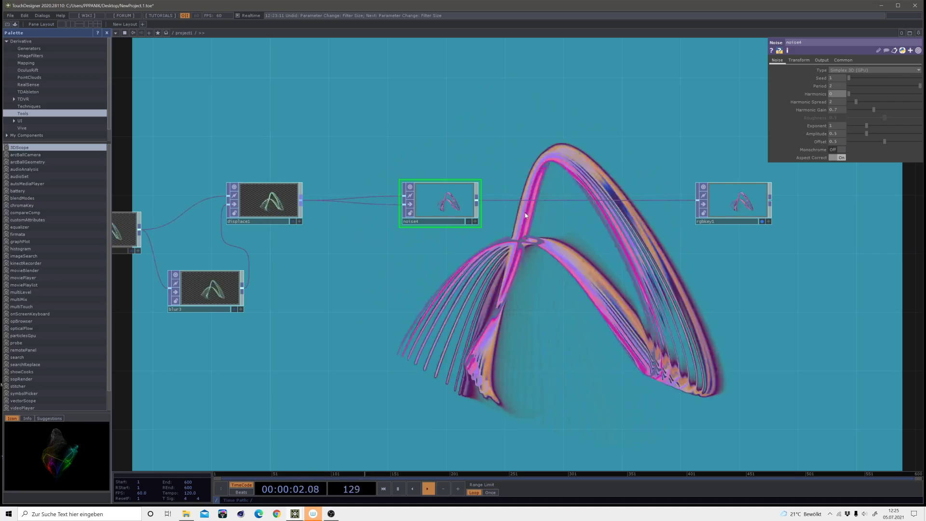
Examine the outputs of displace1 and noise4 up close and compare their backgrounds
drag(456, 288, 682, 280)
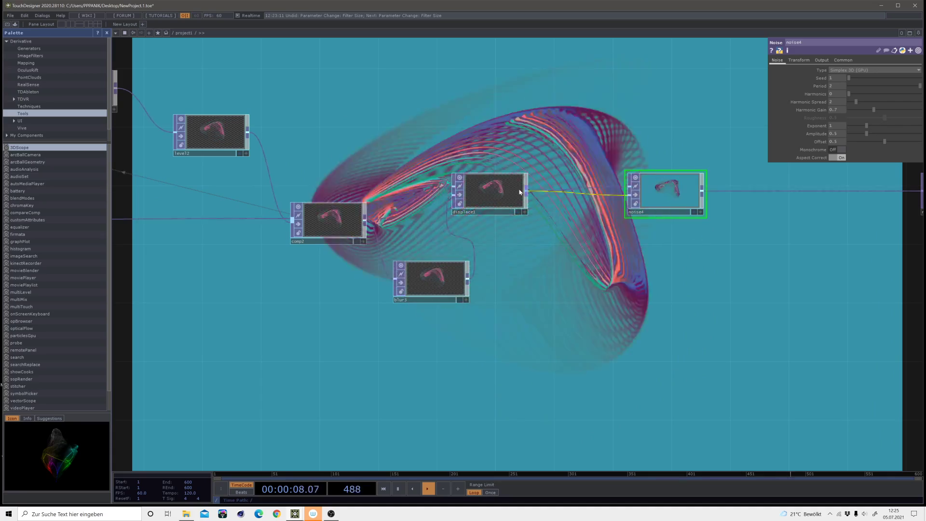
scroll(497, 212, up, 8)
scroll(498, 228, up, 4)
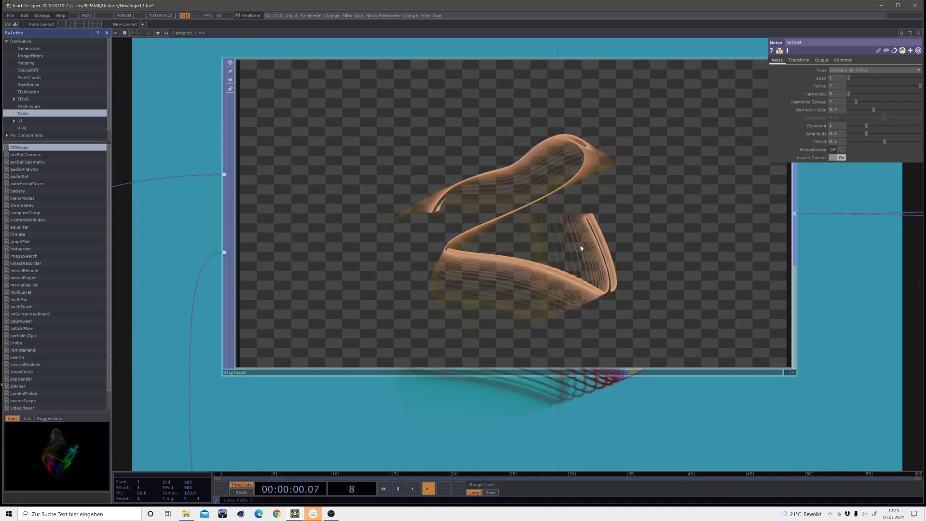
scroll(581, 248, down, 8)
scroll(485, 258, up, 4)
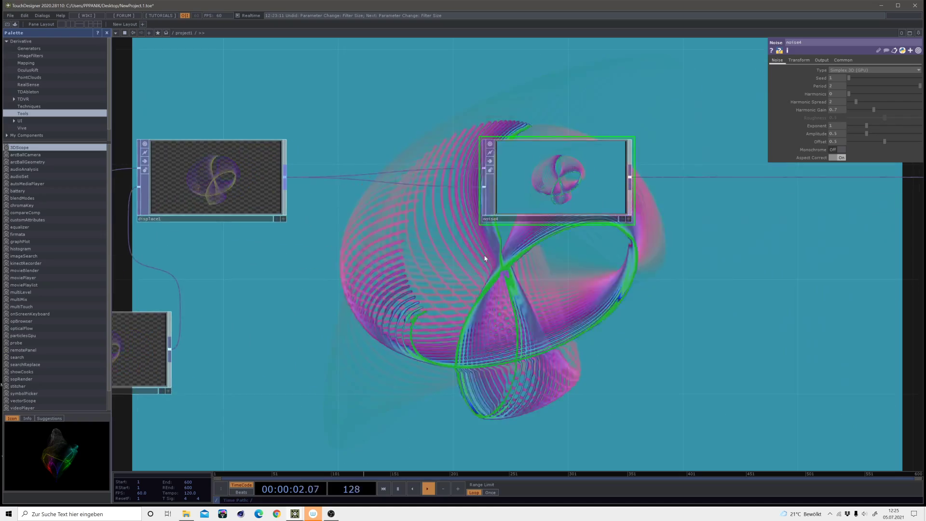
drag(485, 258, 505, 346)
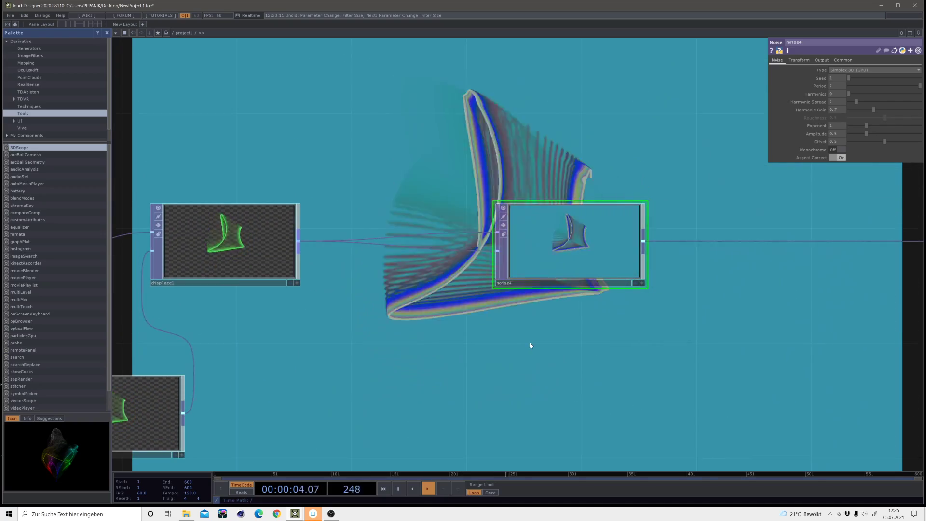
scroll(746, 367, down, 3)
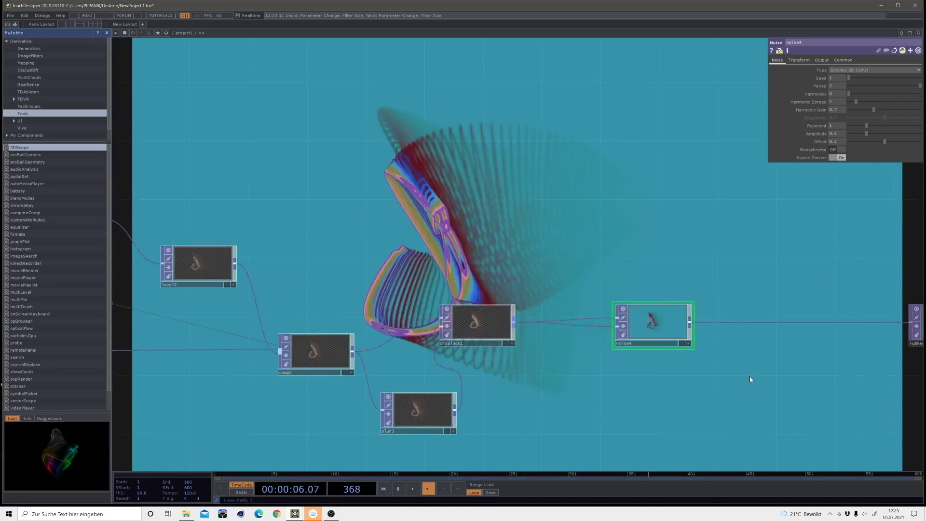
Raise noise4 above the chain and insert an Inside TOP into its connection to rgbkey1
drag(750, 380, 583, 236)
drag(509, 215, 494, 128)
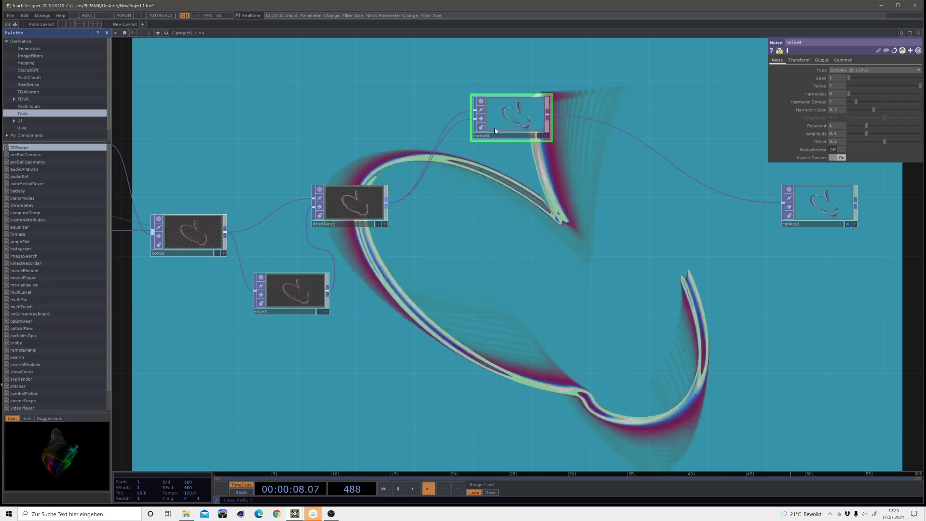
right_click(611, 118)
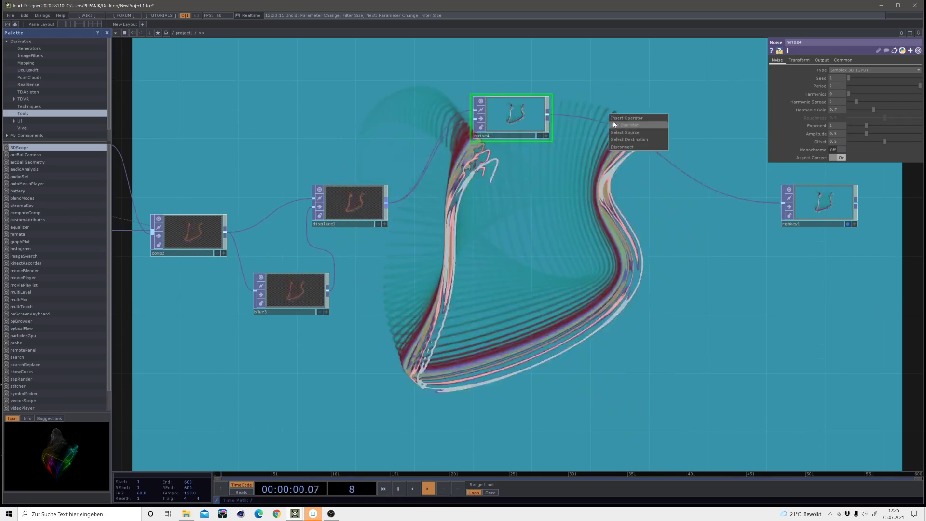
click(615, 125)
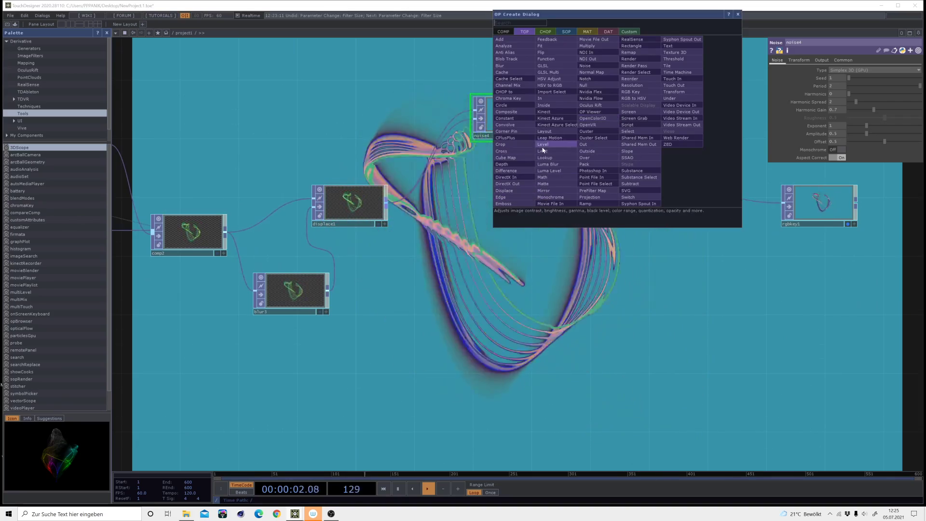
click(548, 109)
click(599, 217)
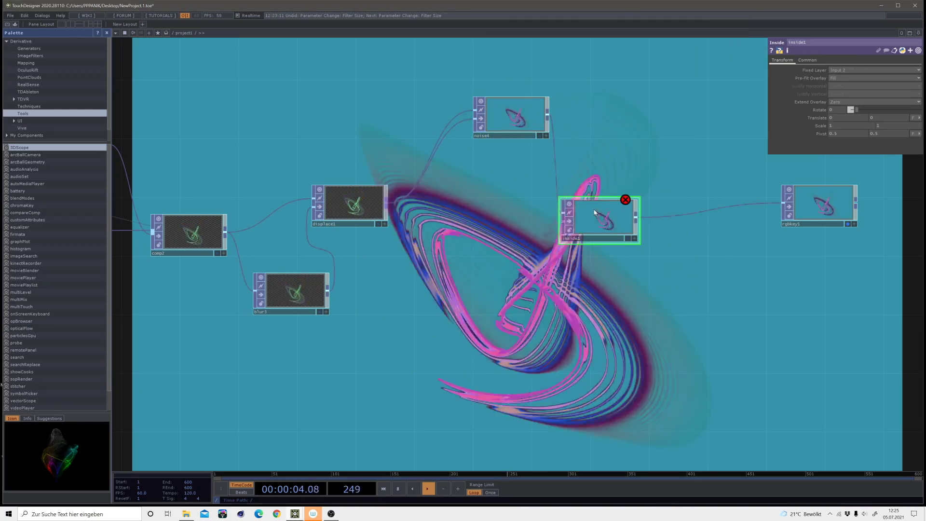
Connect displace1 to inside1's second input and align inside1 in line with displace1 and rgbkey1
scroll(351, 201, up, 2)
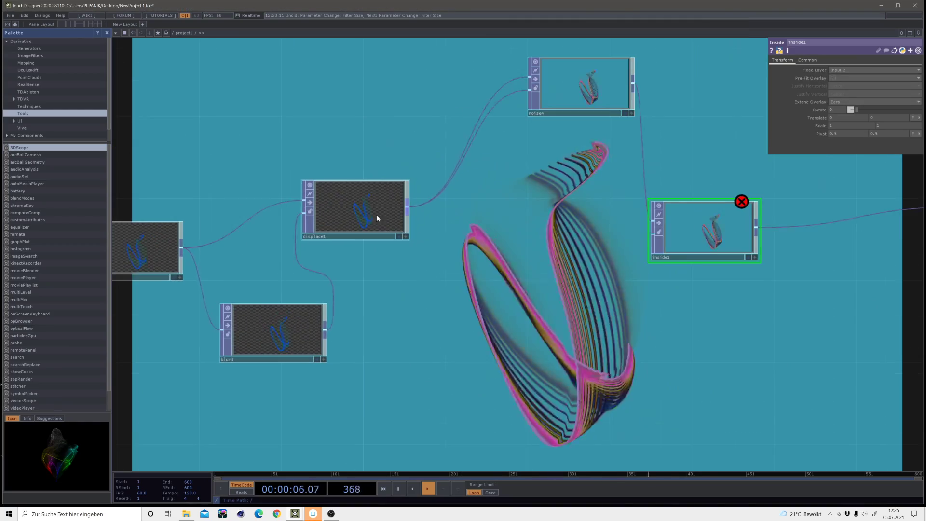
drag(407, 207, 649, 238)
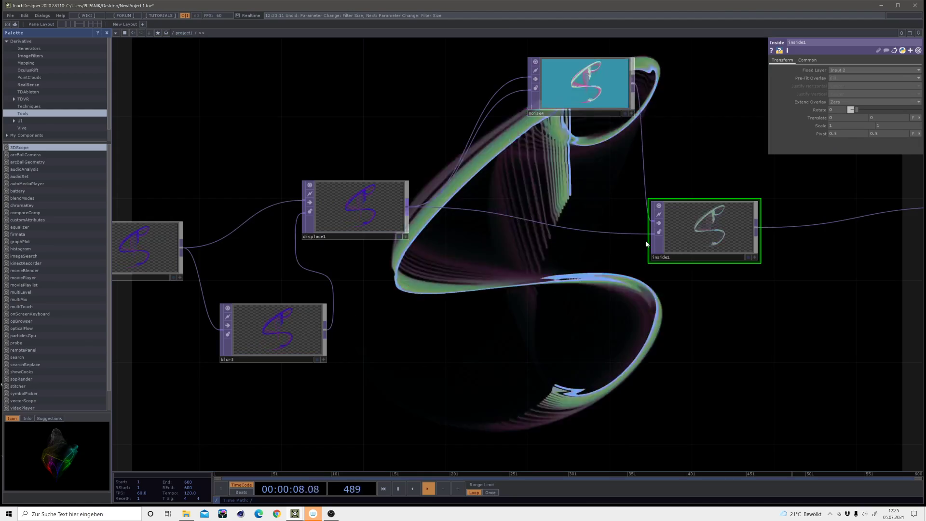
drag(648, 339, 451, 329)
scroll(506, 217, up, 1)
scroll(506, 216, up, 1)
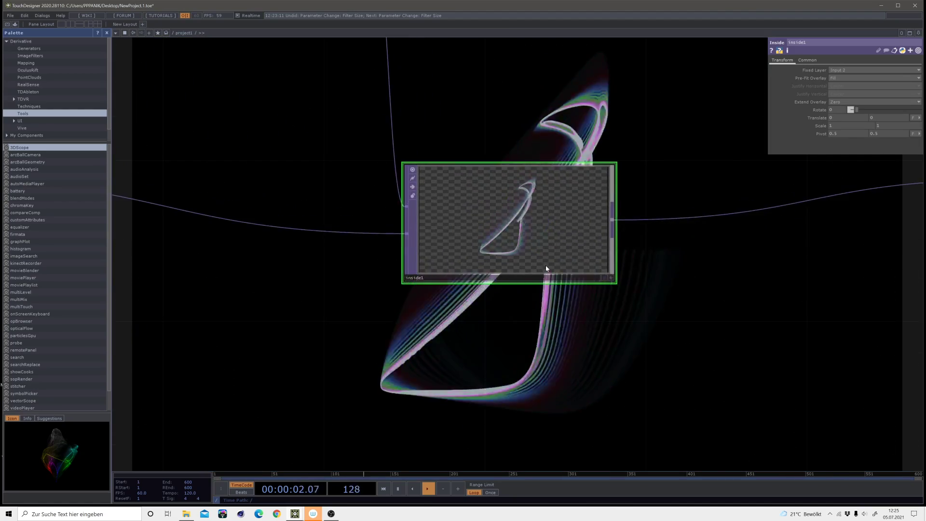
scroll(677, 266, down, 4)
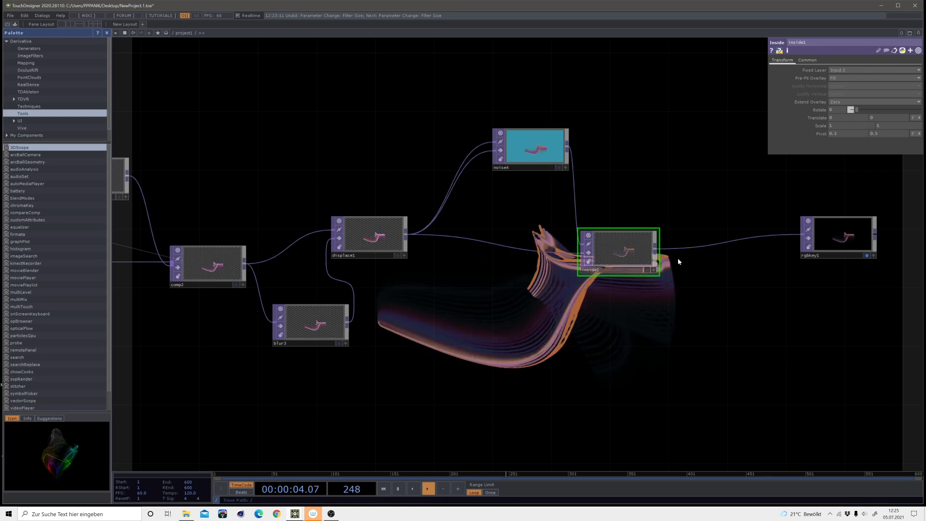
drag(619, 261, 619, 246)
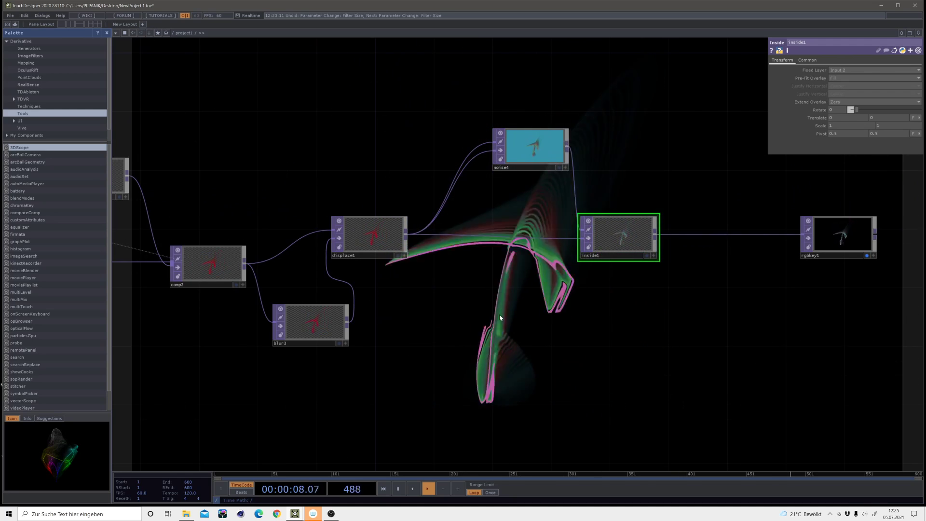
Review the whole network, from the audio chain to the feedback and color operators
drag(606, 384, 547, 302)
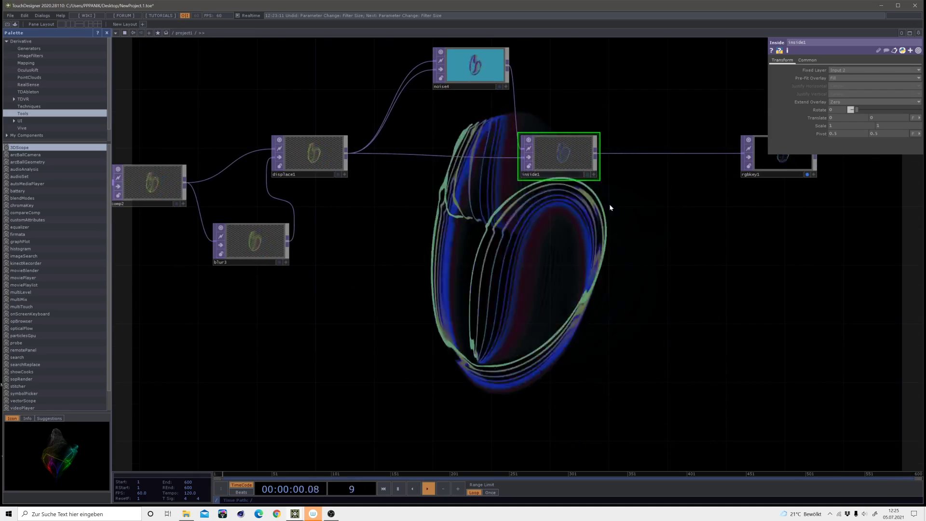
key(h)
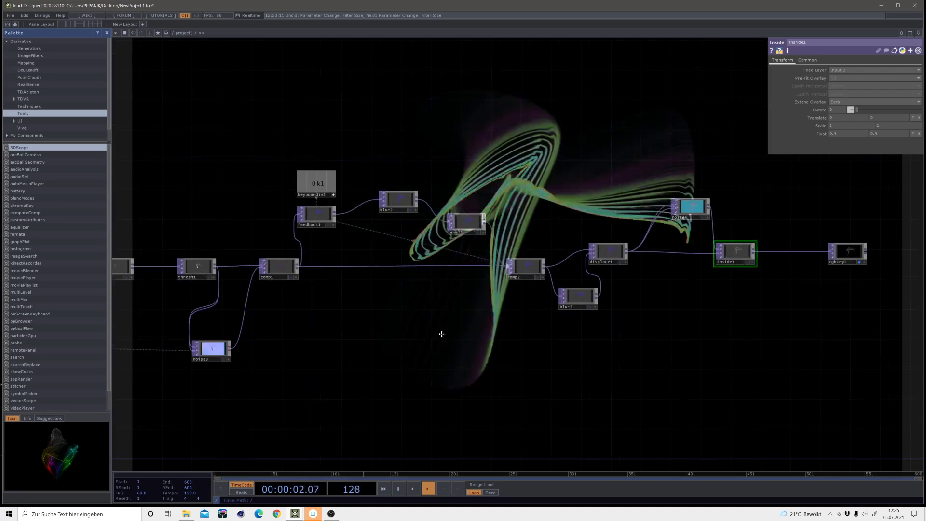
drag(441, 334, 772, 260)
drag(323, 362, 762, 352)
drag(329, 291, 629, 234)
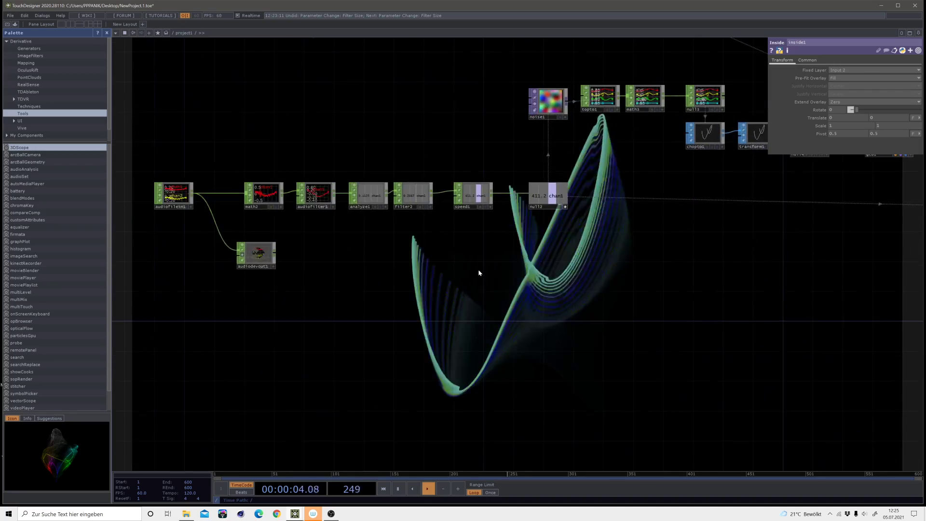
drag(760, 275, 457, 312)
drag(678, 271, 513, 289)
drag(606, 271, 375, 255)
drag(614, 173, 441, 226)
Insert a Null TOP directly after comp1 so that it feeds both feedback1 and comp2
scroll(440, 226, up, 4)
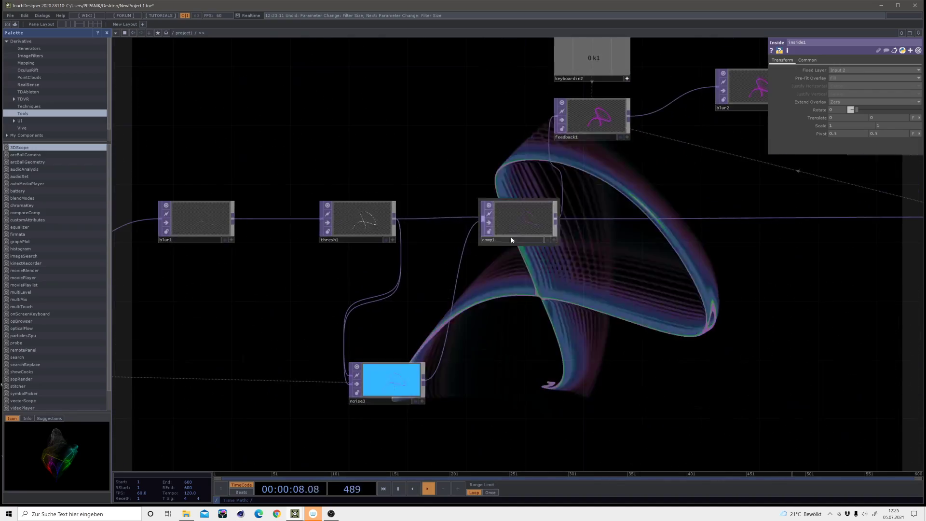
scroll(528, 216, up, 4)
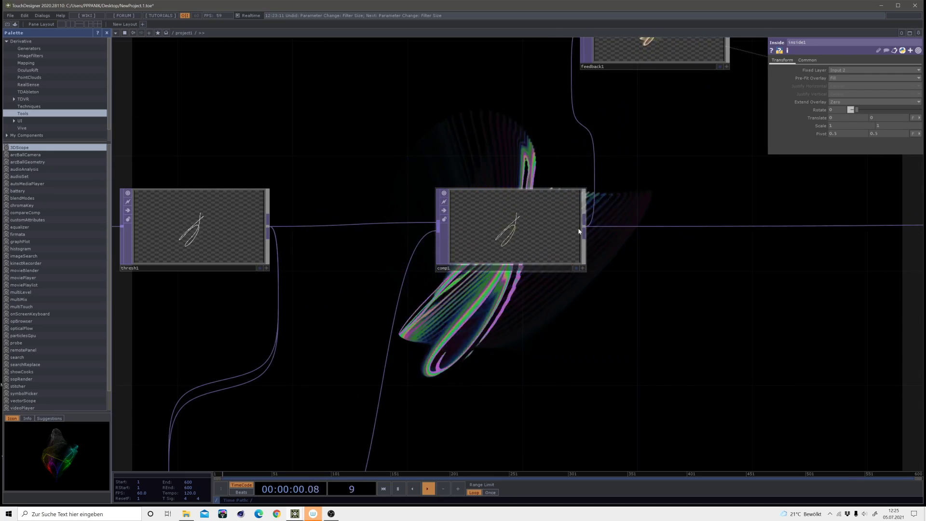
right_click(584, 227)
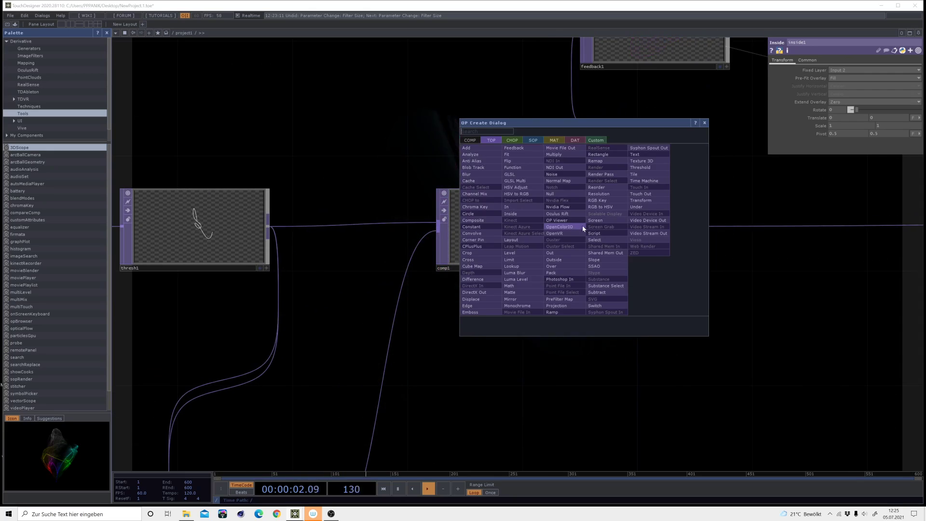
click(629, 403)
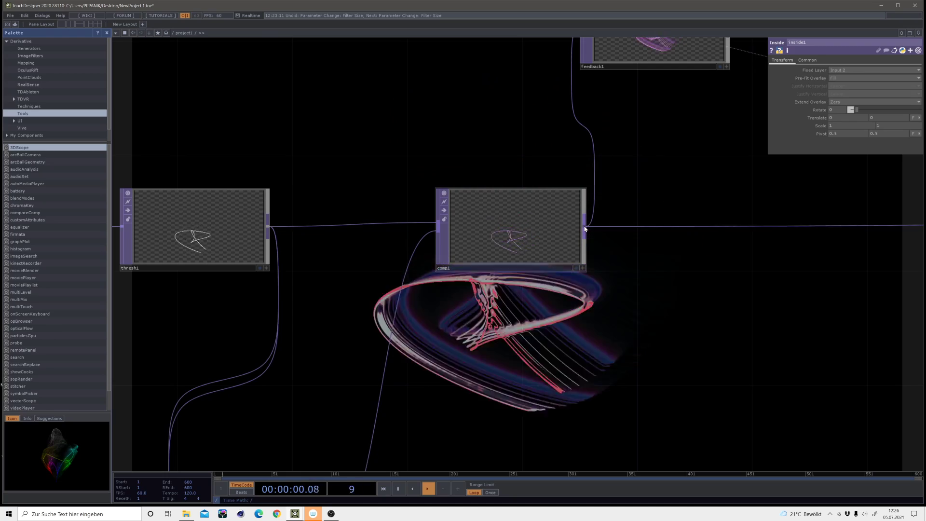
right_click(585, 228)
click(557, 205)
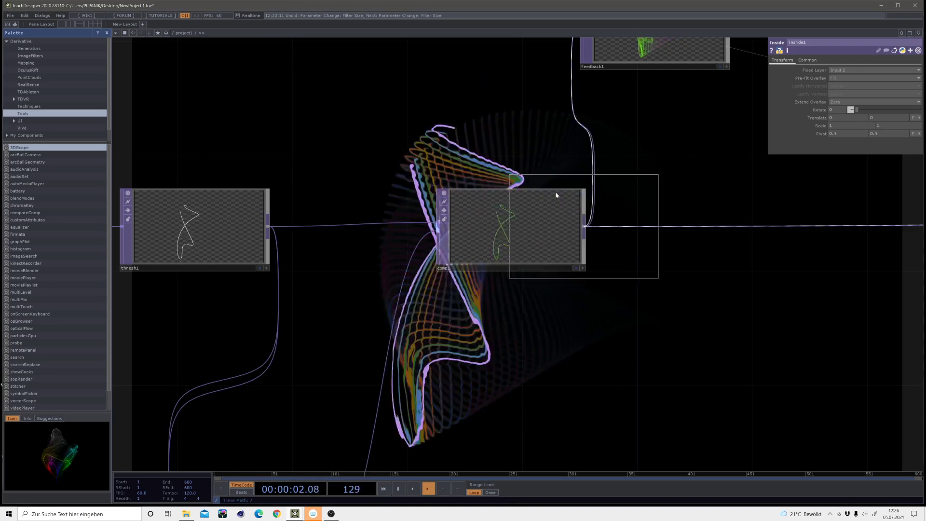
click(672, 231)
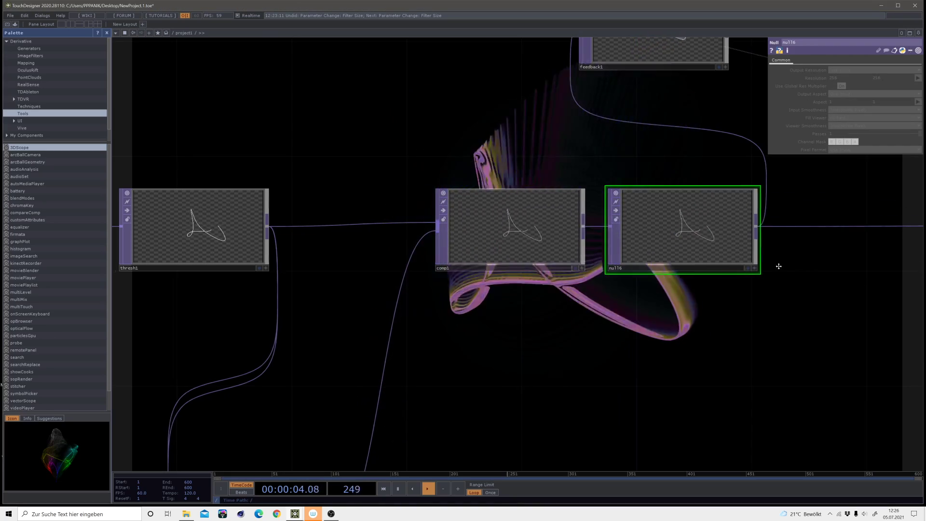
drag(777, 265, 538, 303)
drag(415, 285, 402, 287)
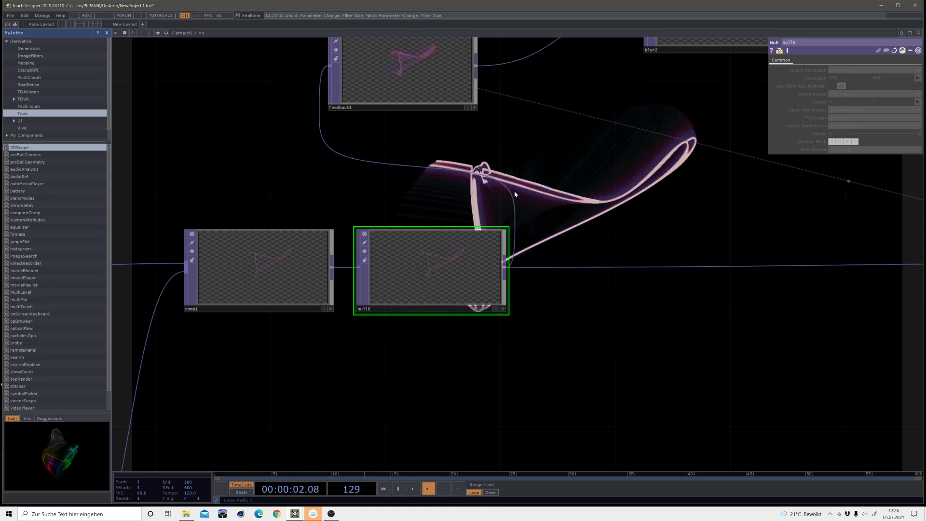
Move comp1 below the main chain and insert a Switch TOP between comp1 and null6, in line with null6
drag(346, 273, 622, 264)
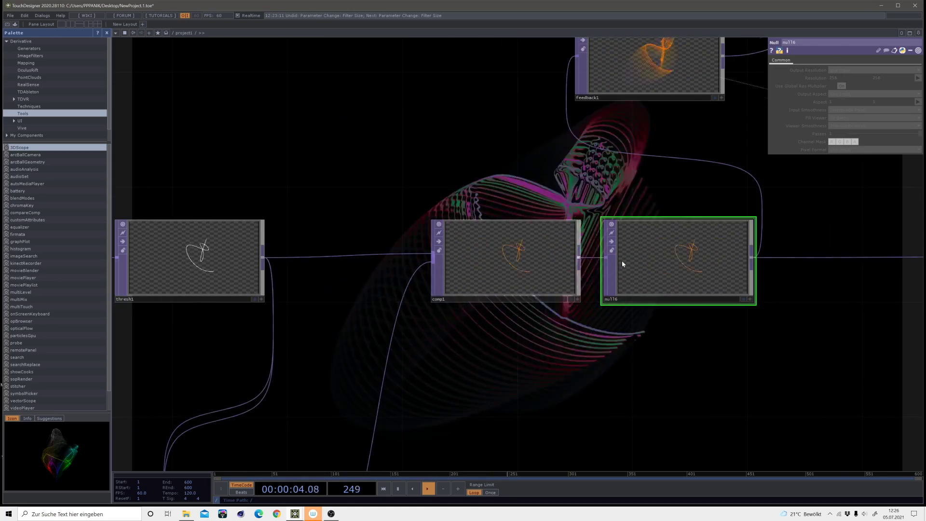
drag(612, 388, 658, 308)
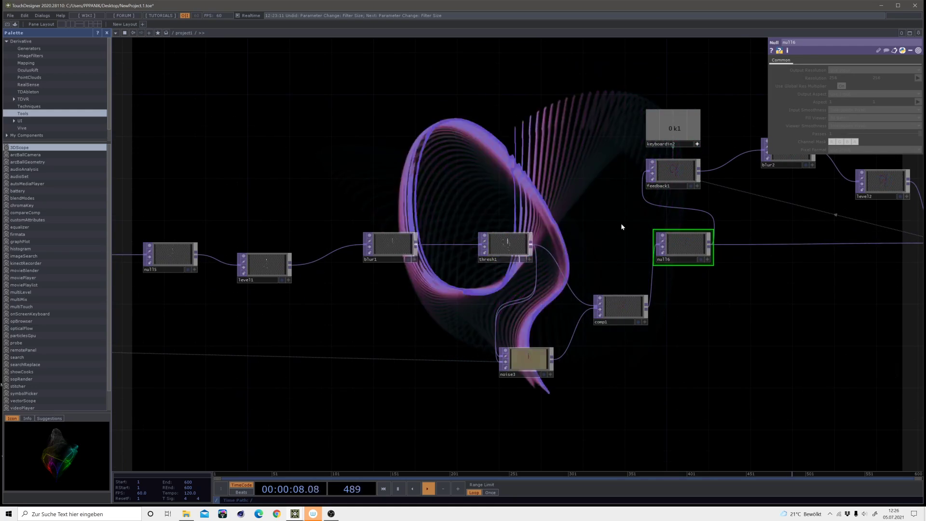
drag(578, 228, 524, 207)
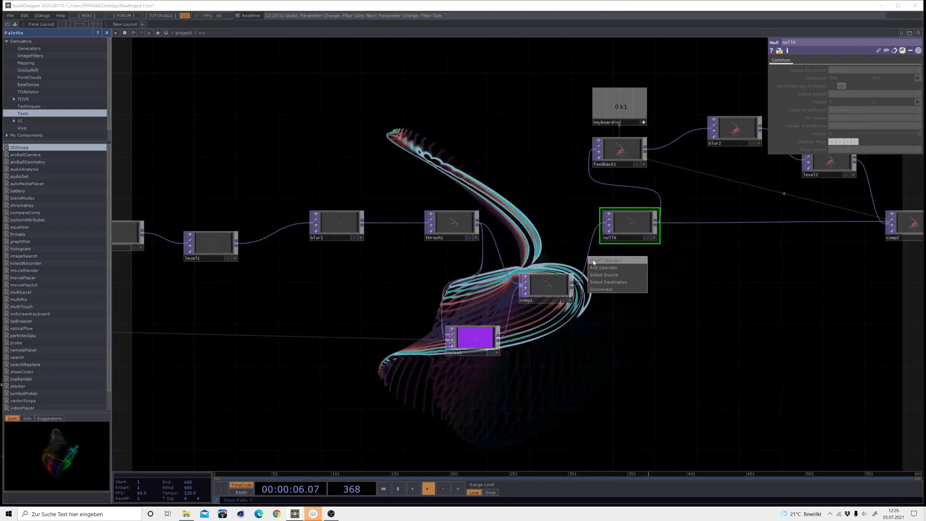
click(600, 268)
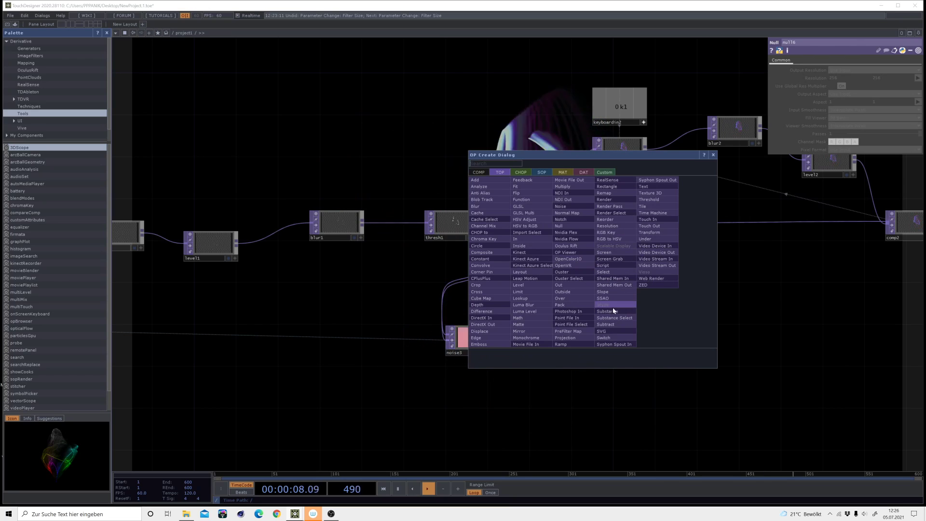
click(609, 339)
drag(627, 221, 555, 221)
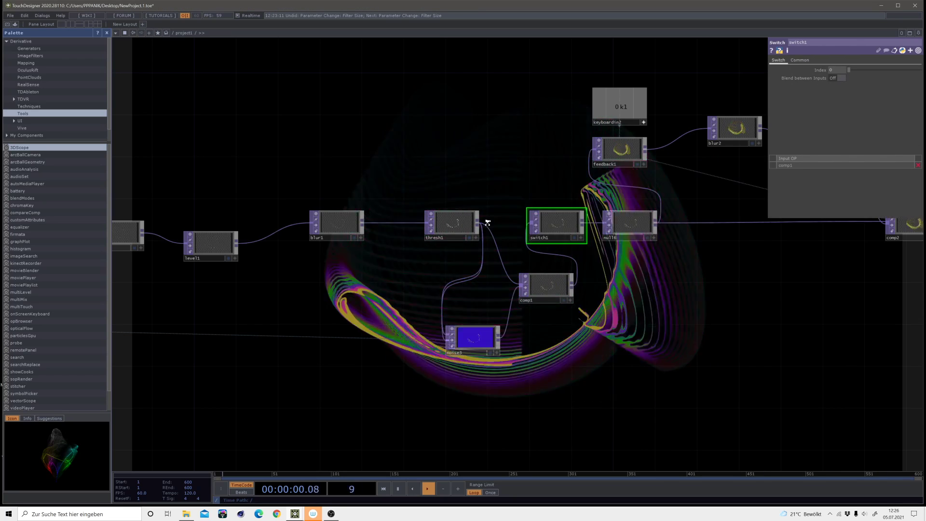
Connect thresh1 to switch1's second input and raise switch1's index above 1 so it passes thresh1
scroll(449, 223, up, 2)
scroll(442, 226, up, 3)
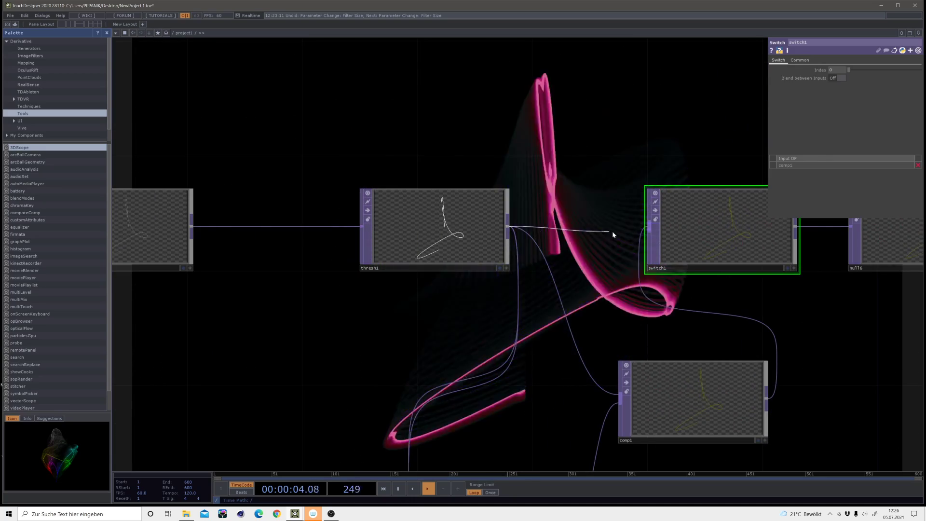
click(707, 237)
drag(839, 71, 866, 246)
key(shift+h)
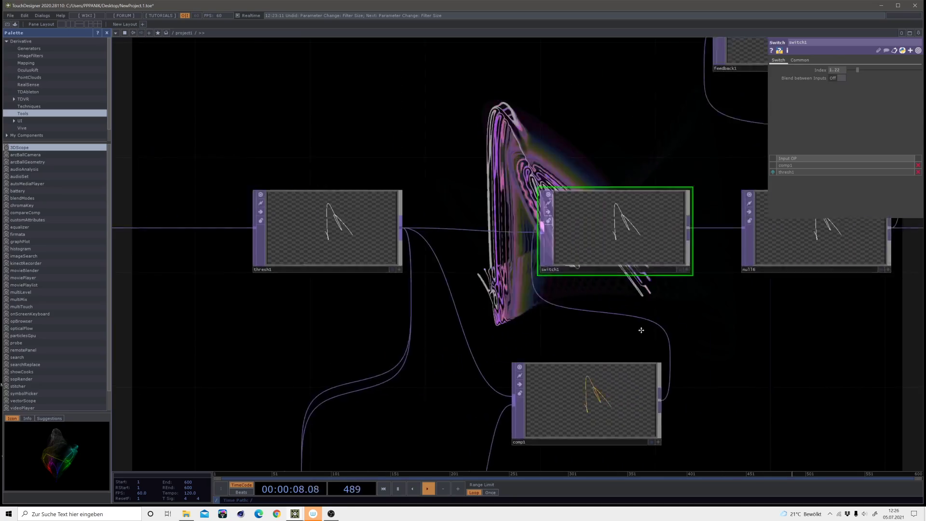
Move noise4 and inside1 up in the network to make room around the connection to rgbkey1
scroll(539, 285, down, 5)
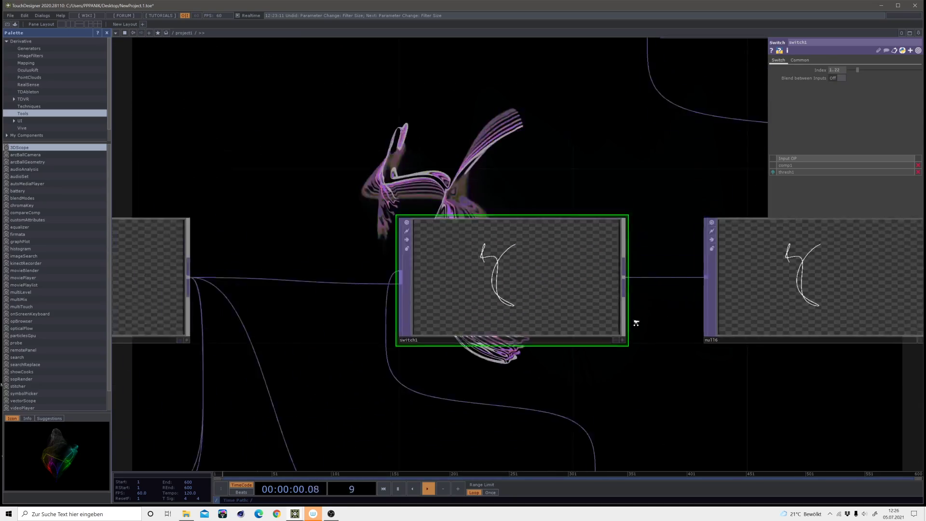
drag(598, 349, 232, 247)
scroll(730, 340, down, 5)
drag(670, 331, 446, 332)
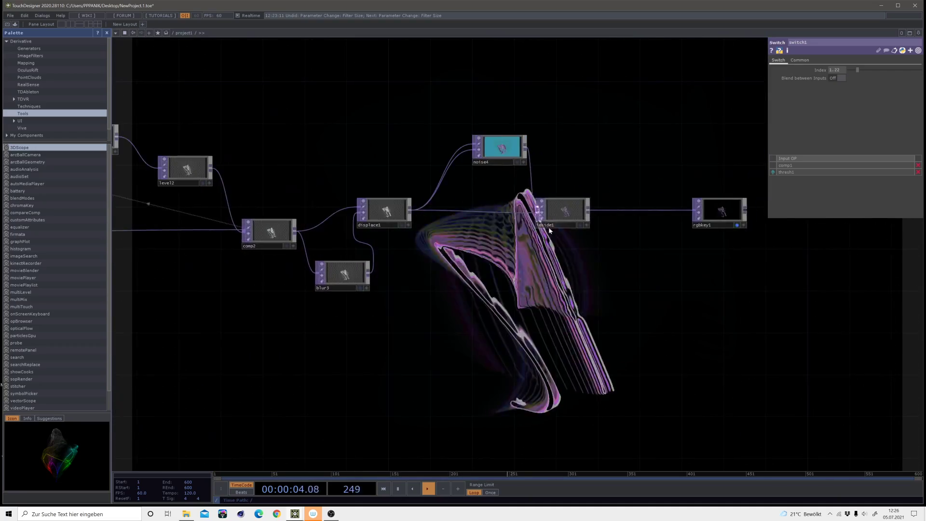
scroll(542, 205, up, 4)
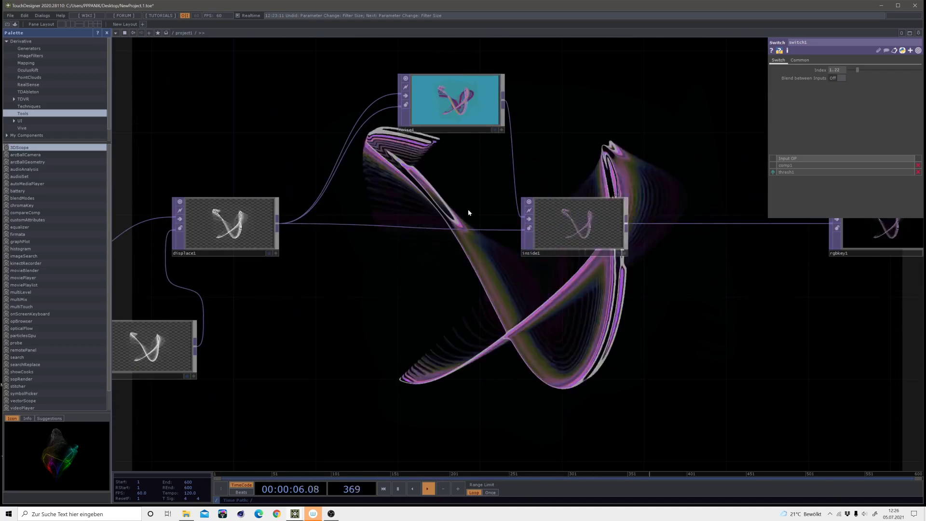
drag(464, 209, 488, 290)
drag(470, 173, 448, 132)
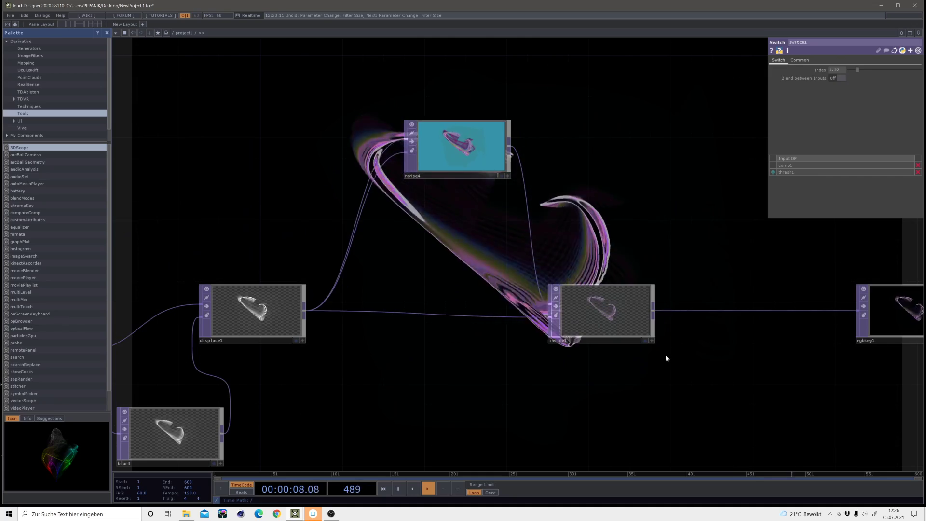
drag(666, 354, 575, 238)
drag(529, 209, 488, 189)
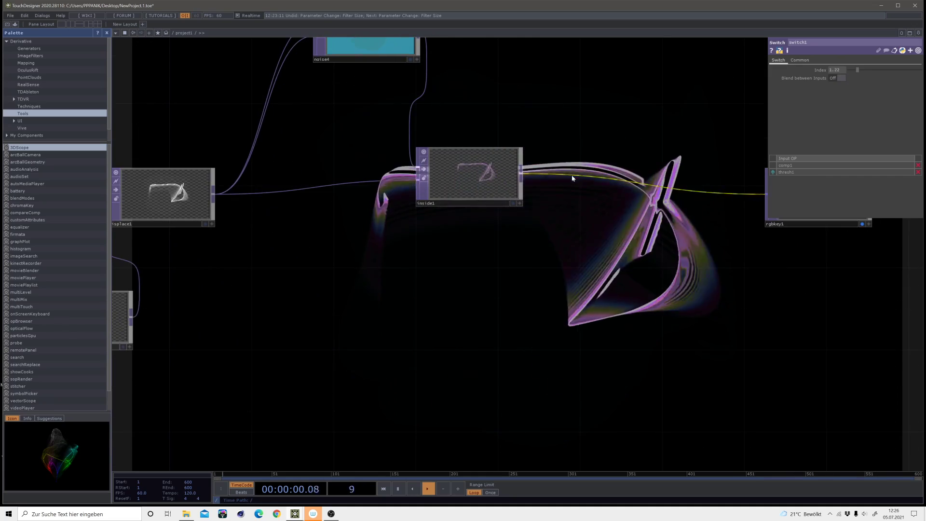
Insert a Switch TOP between inside1 and rgbkey1, placed below the chain, and raise inside1 above it
right_click(574, 177)
click(595, 166)
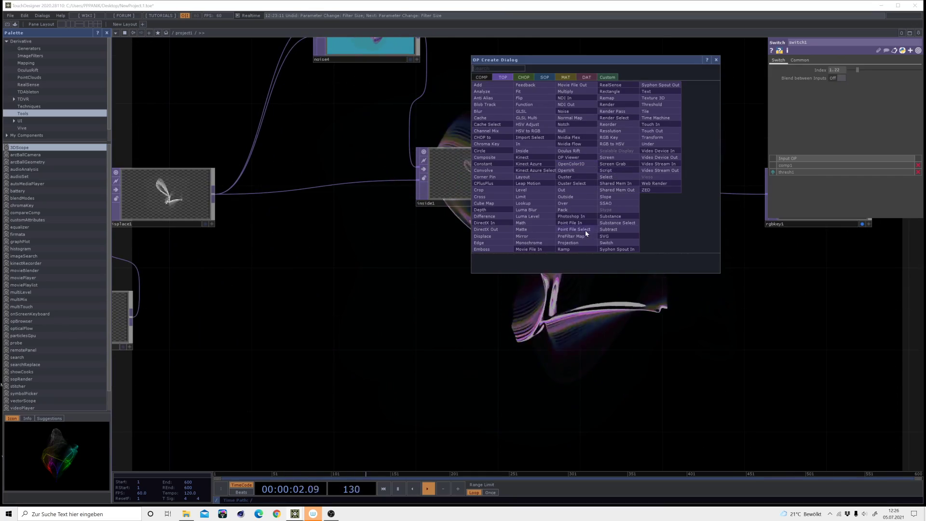
click(606, 244)
click(592, 272)
drag(483, 179, 524, 95)
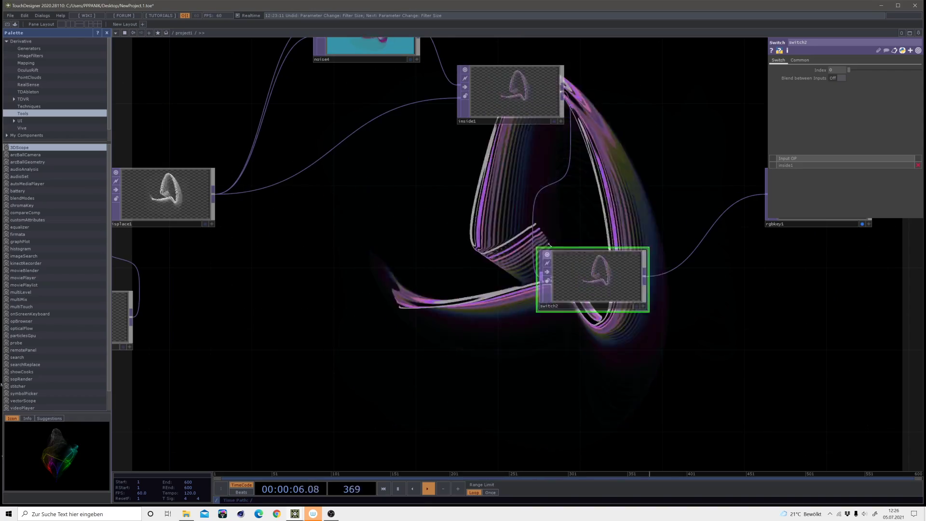
Connect displace1 to switch2's second input and set switch2's index to 1
drag(399, 238, 574, 214)
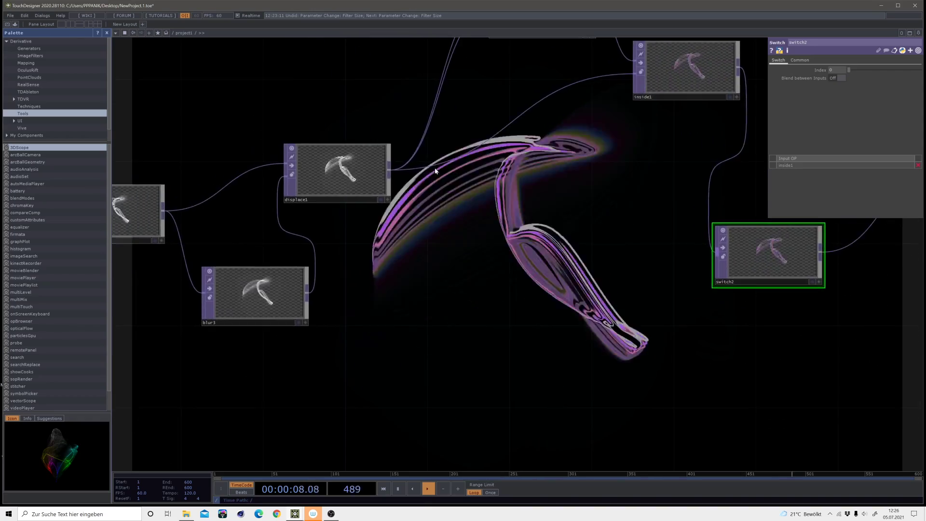
drag(390, 167, 714, 256)
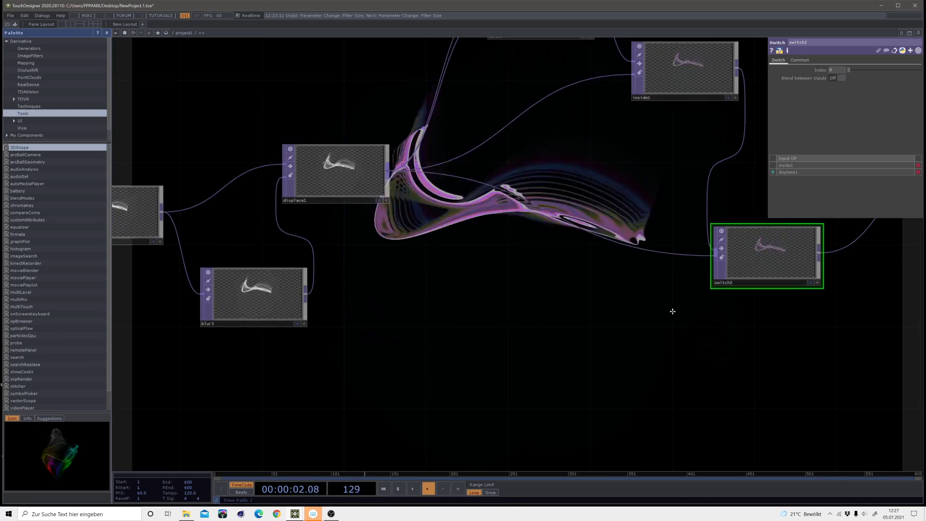
drag(671, 310, 431, 343)
drag(849, 70, 856, 70)
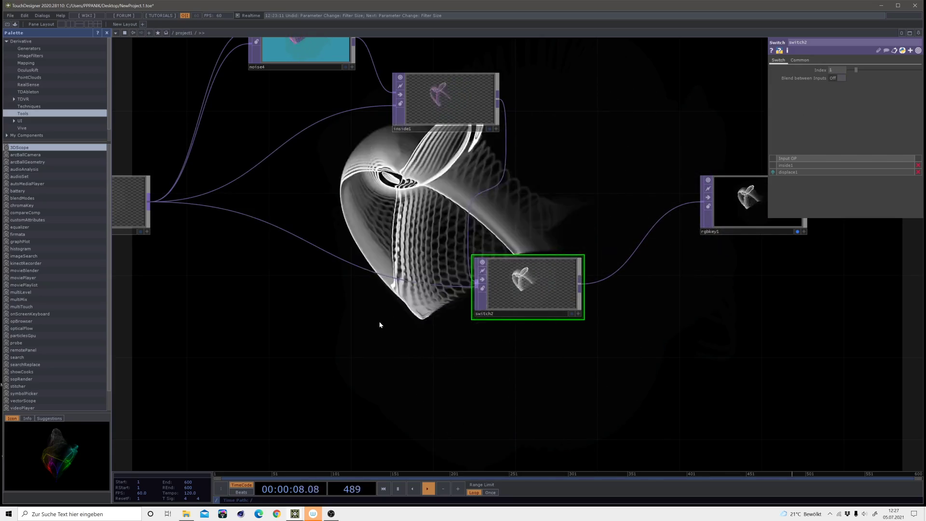
Move rgbkey1 away from switch2 and insert the rgbaDelay component from the ImageFilters palette between them
drag(378, 325, 509, 306)
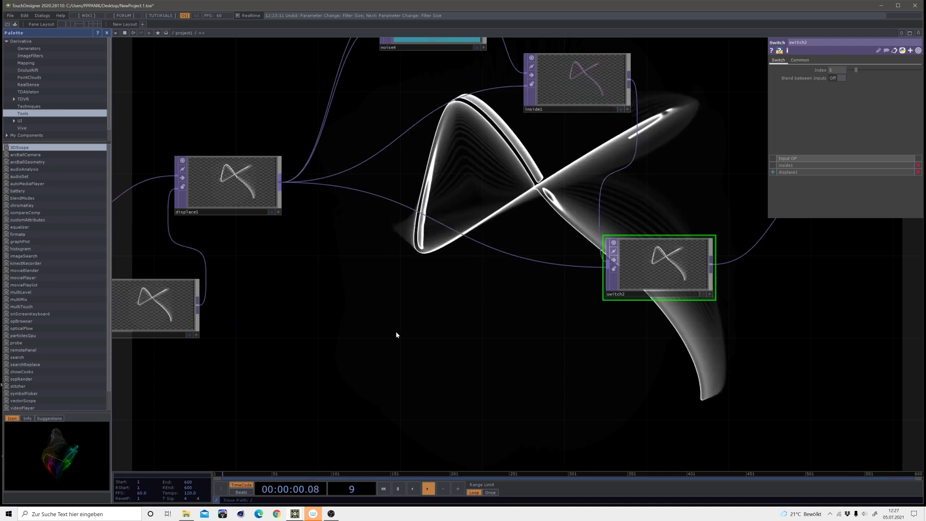
drag(395, 332, 443, 319)
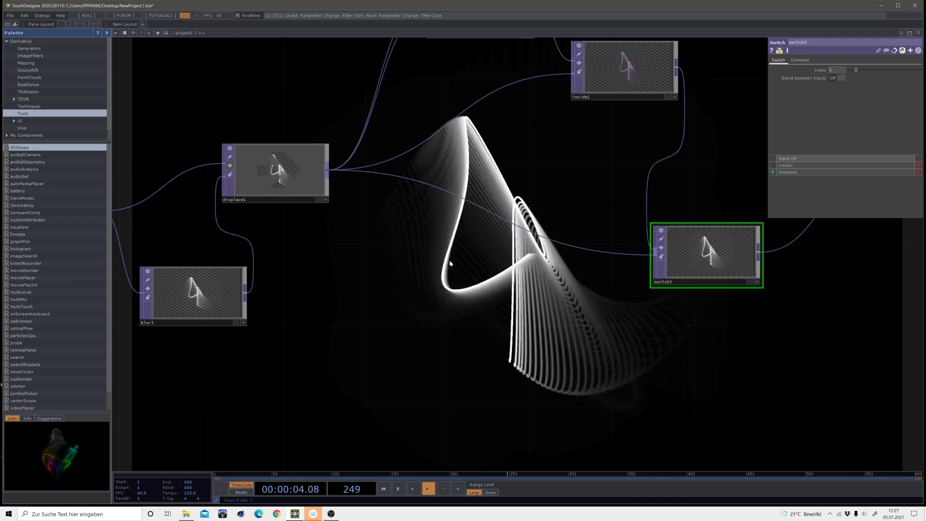
drag(606, 366, 285, 308)
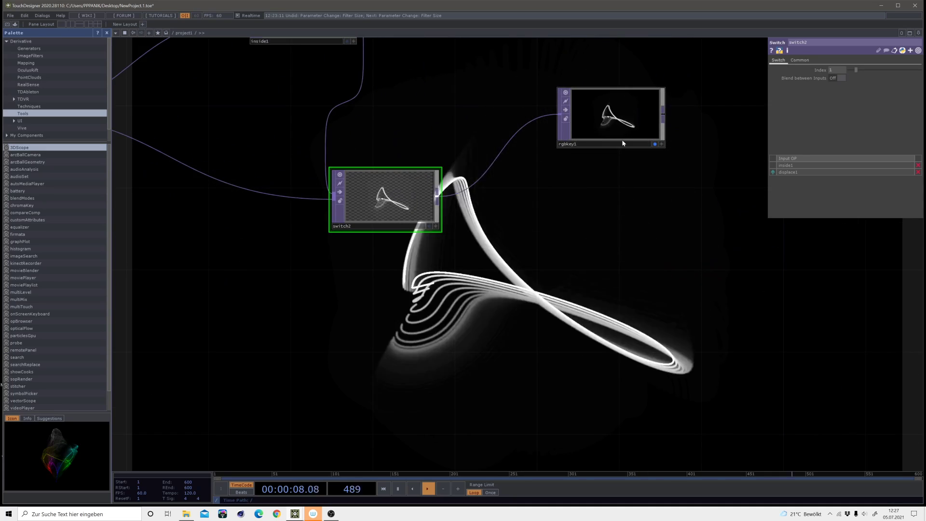
scroll(607, 265, down, 5)
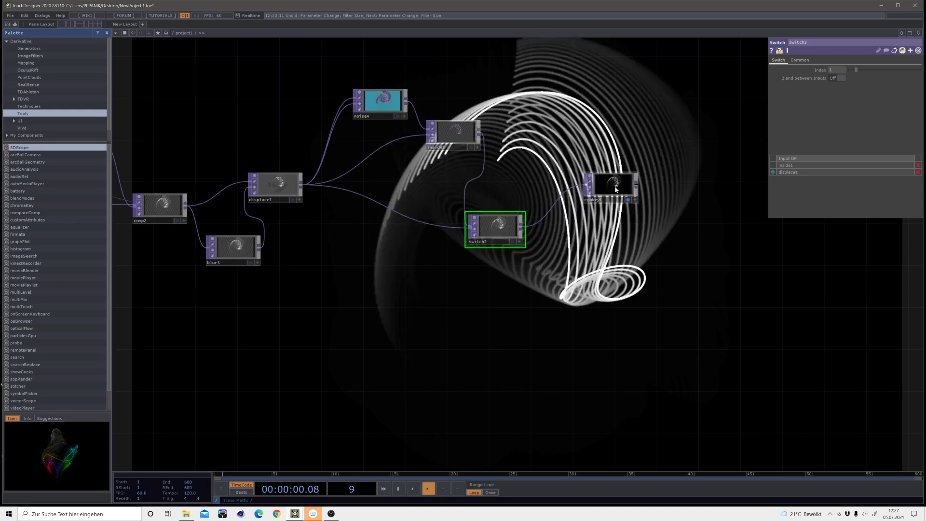
drag(613, 187, 699, 240)
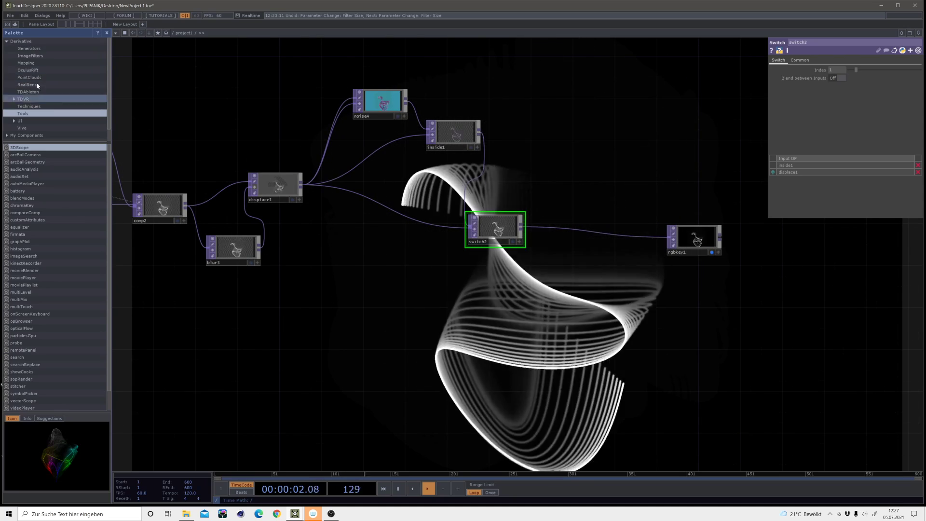
click(33, 57)
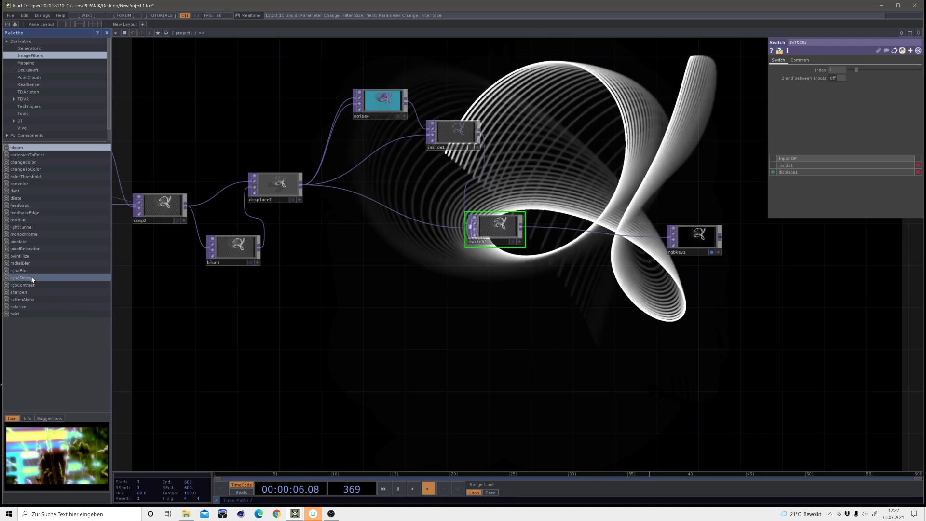
drag(23, 282, 411, 279)
drag(550, 291, 550, 291)
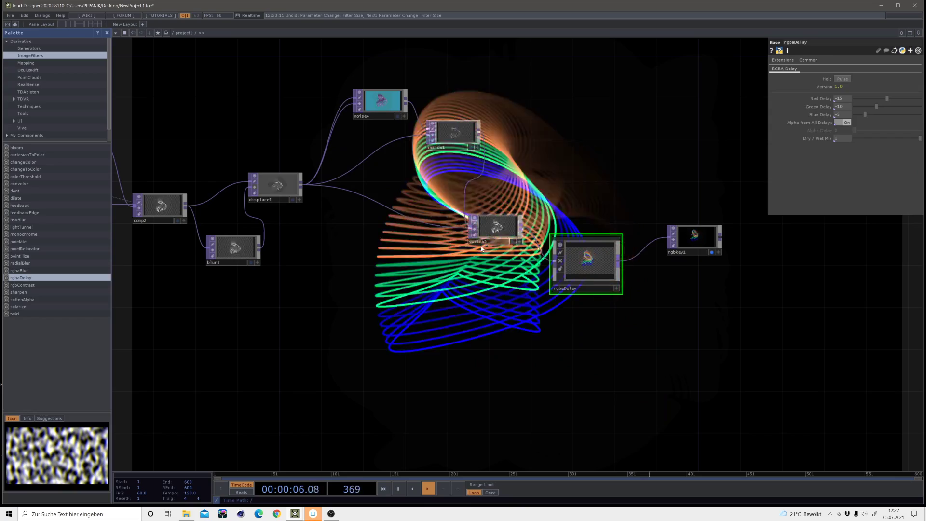
Try shorter rgbaDelay offsets: Red Delay -3, Green Delay -2 and Blue Delay -1
scroll(535, 241, up, 3)
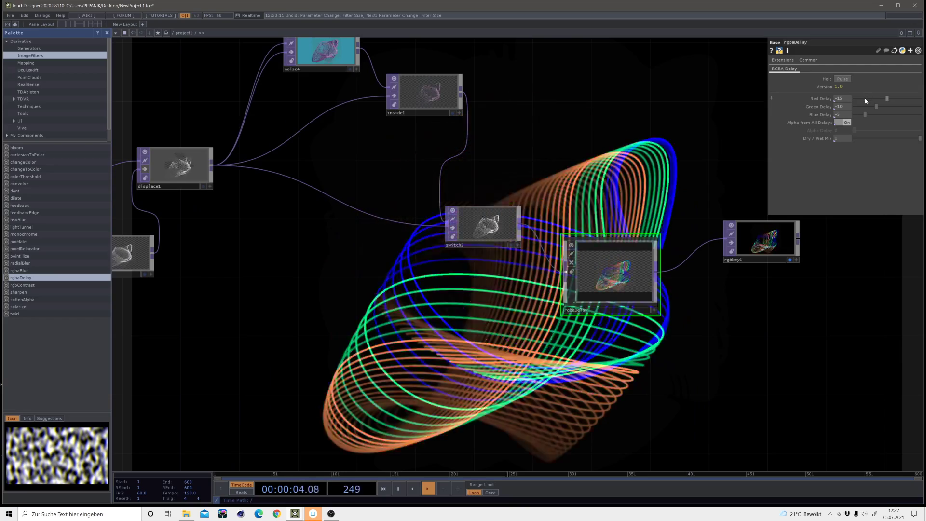
click(865, 99)
click(858, 107)
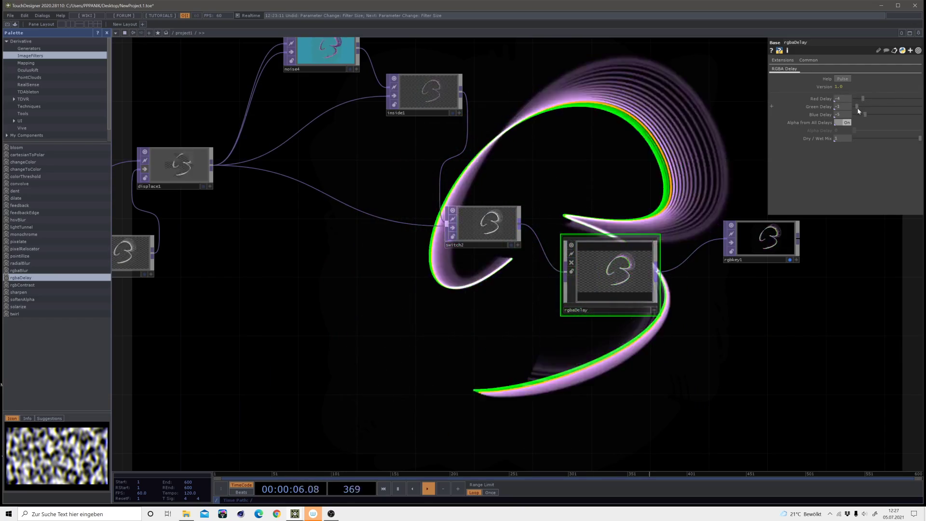
click(861, 99)
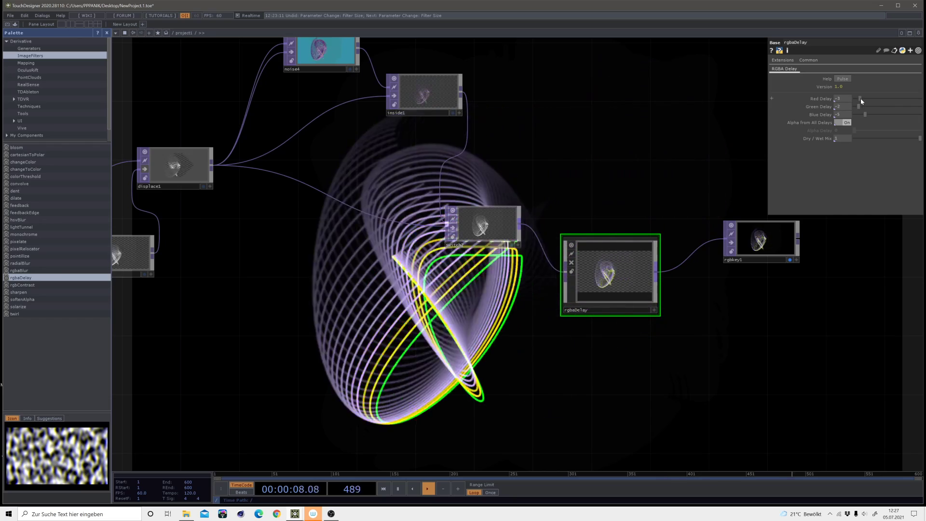
click(860, 114)
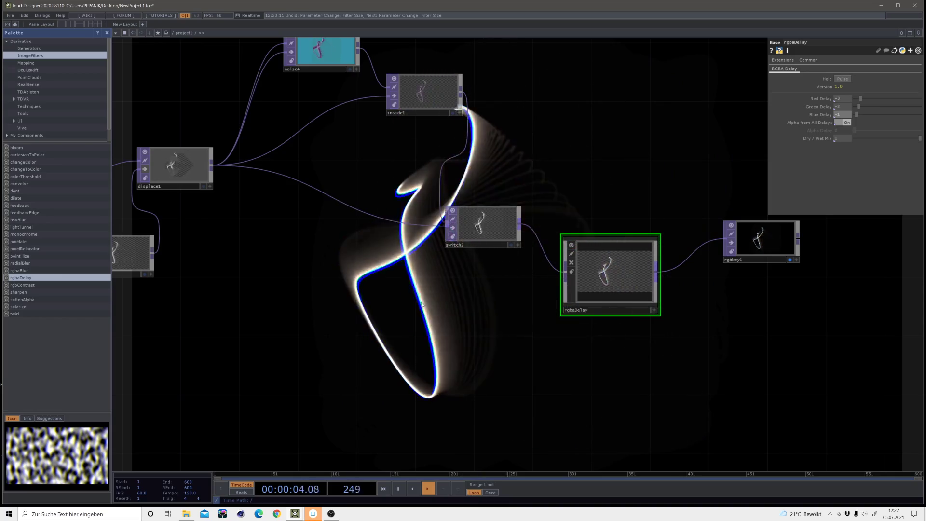
Set switch2's index to 0 and the rgbaDelay offsets to Red -27, Green -20 and Blue -8
drag(385, 302, 519, 310)
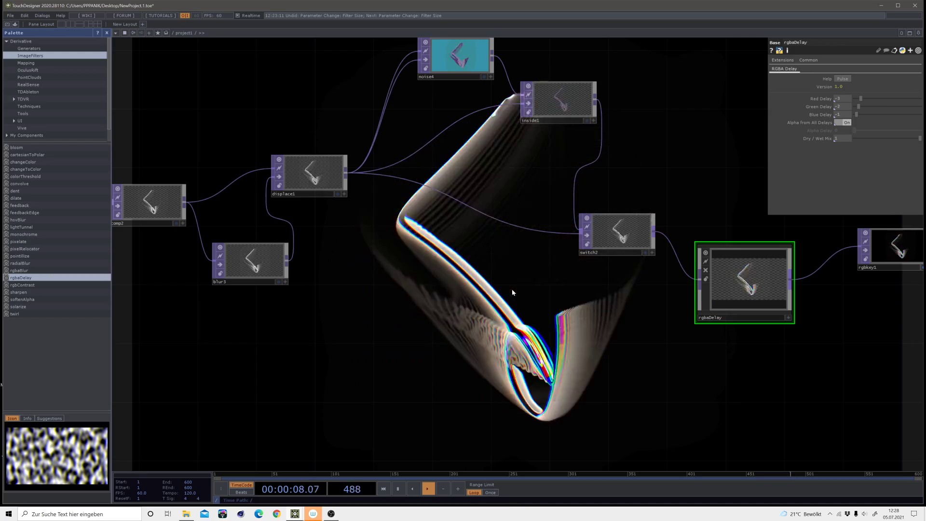
click(617, 234)
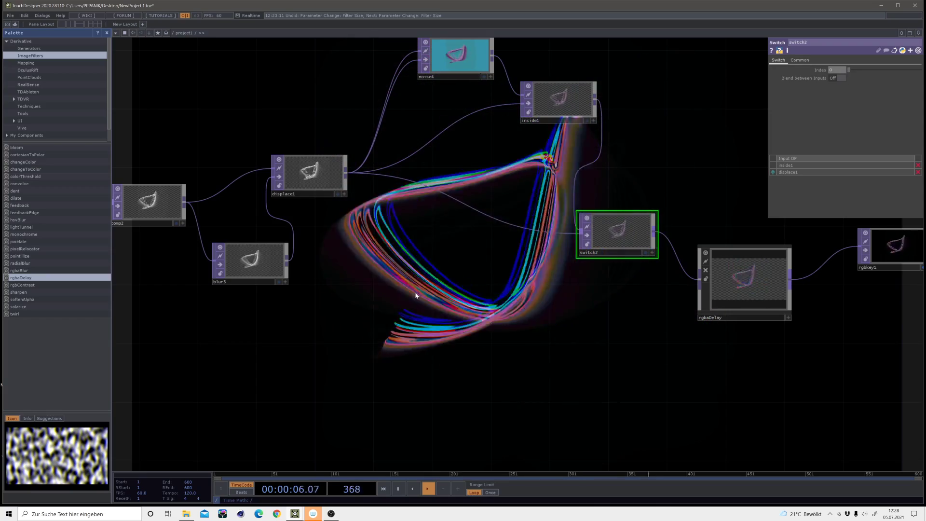
click(738, 279)
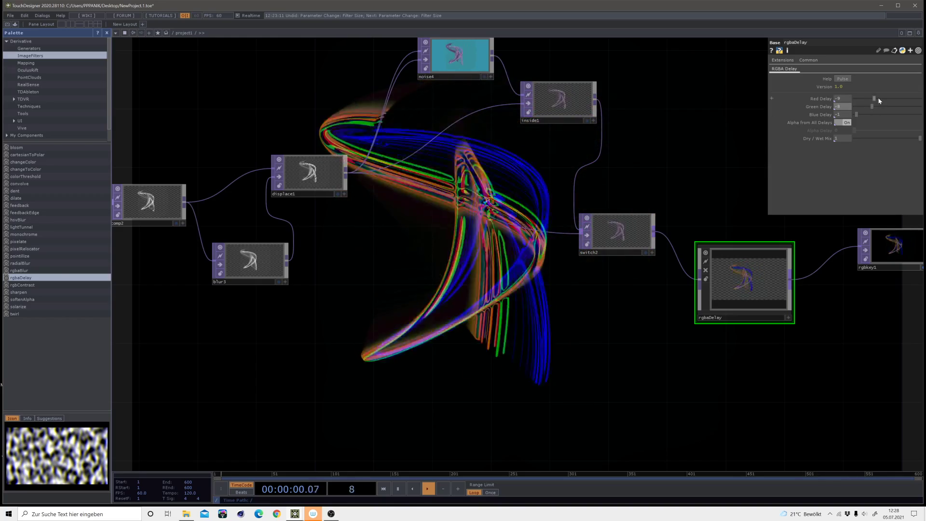
mouse_move(875, 99)
mouse_down()
mouse_move(913, 98)
mouse_move(873, 116)
mouse_up()
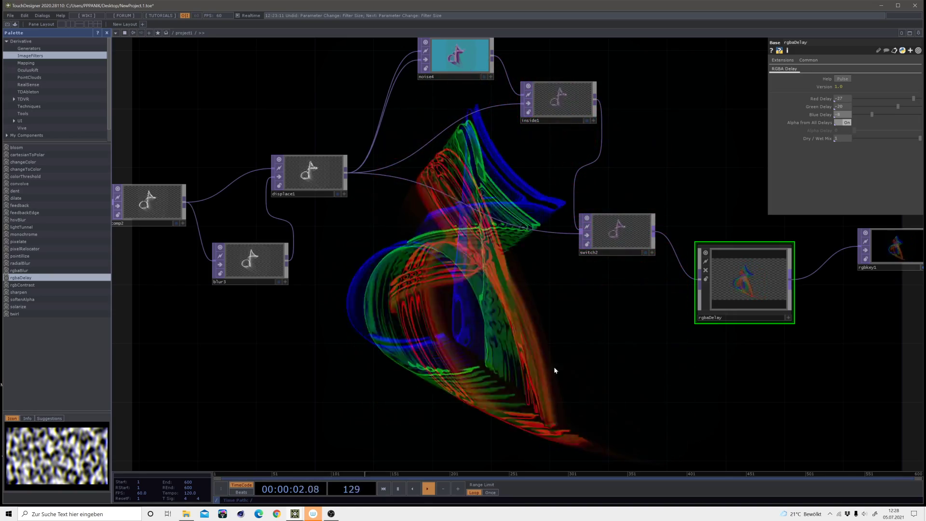
Connect switch2 directly to rgbkey1 so that rgbaDelay is left out of the output chain
scroll(444, 320, down, 3)
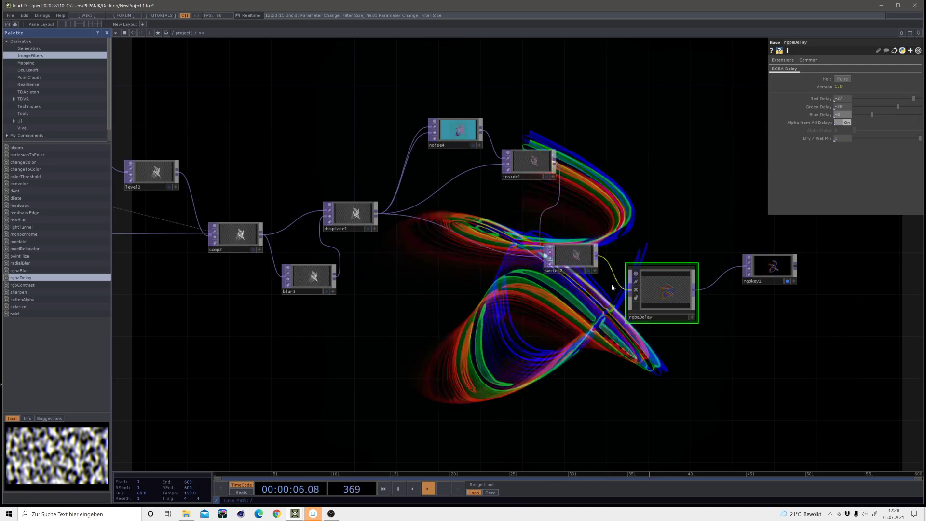
drag(716, 271, 748, 266)
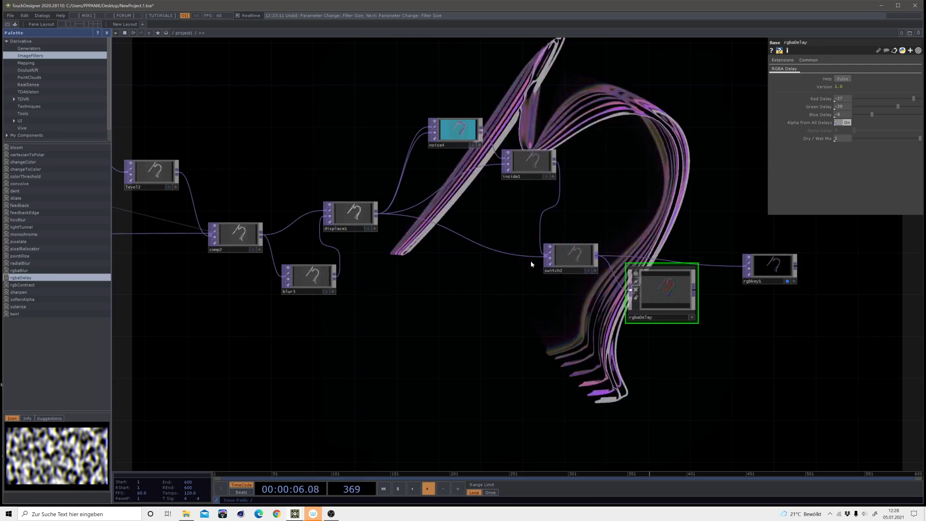
Review the network from the feedback section back to the audio chain and forward to rgbkey1
drag(345, 349, 668, 368)
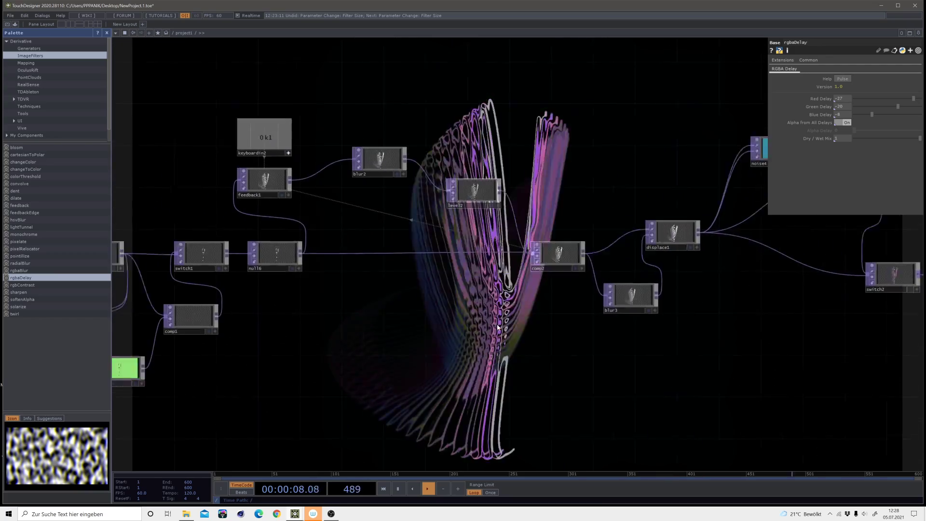
drag(408, 213, 490, 201)
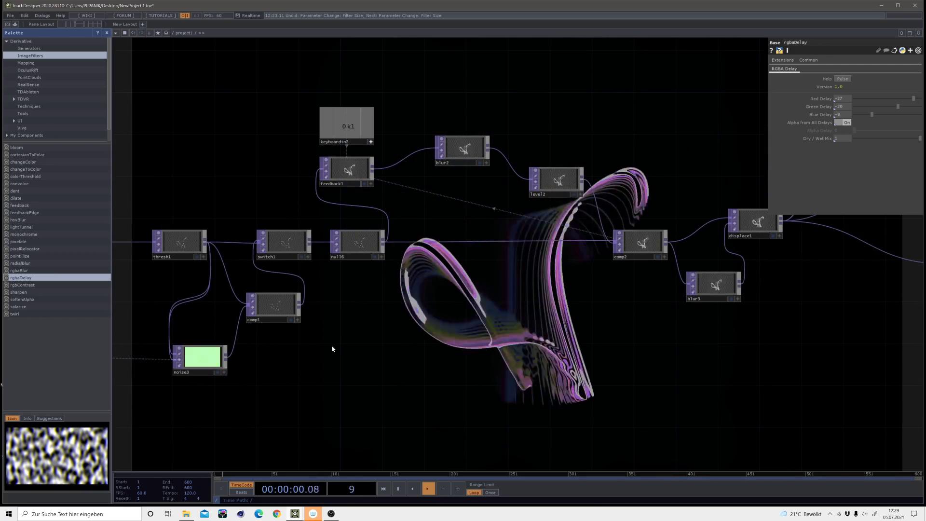
drag(333, 359, 397, 338)
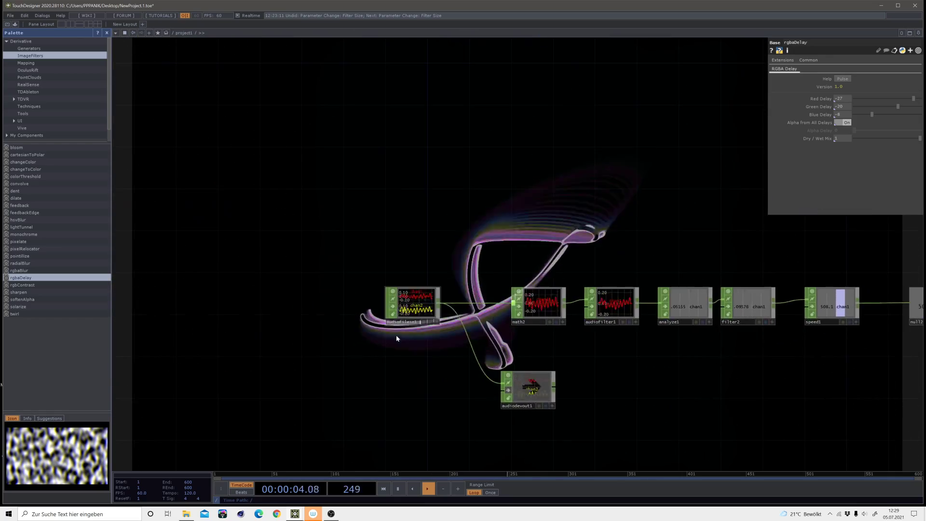
scroll(400, 319, up, 3)
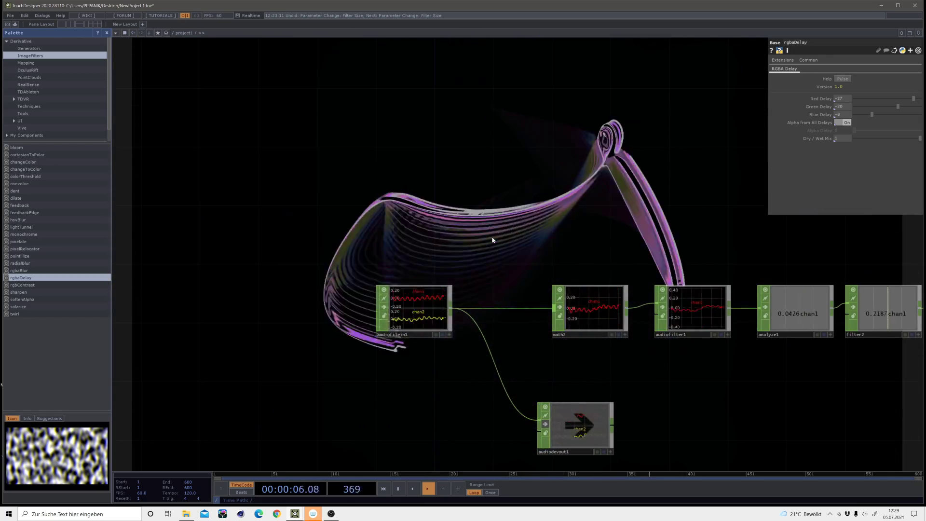
scroll(724, 245, down, 3)
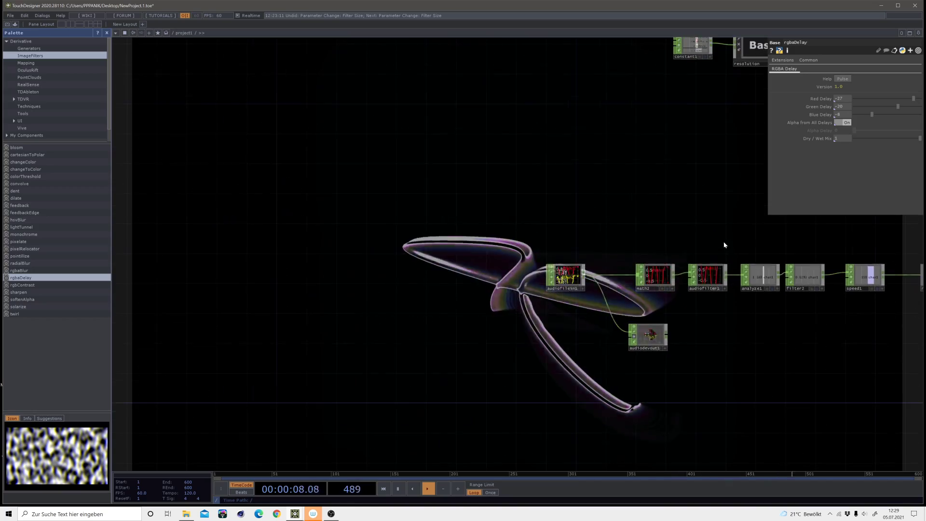
drag(838, 360, 400, 316)
scroll(649, 341, down, 3)
drag(789, 352, 645, 333)
scroll(664, 222, up, 4)
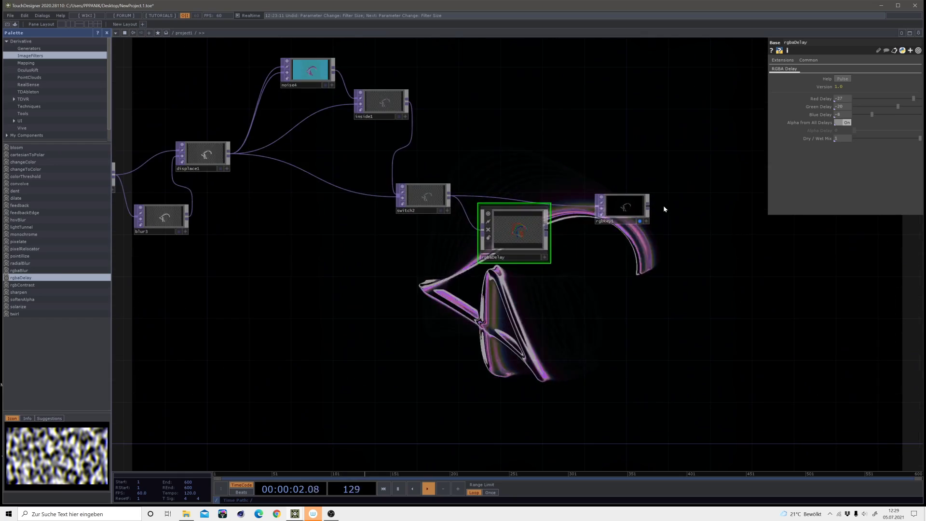